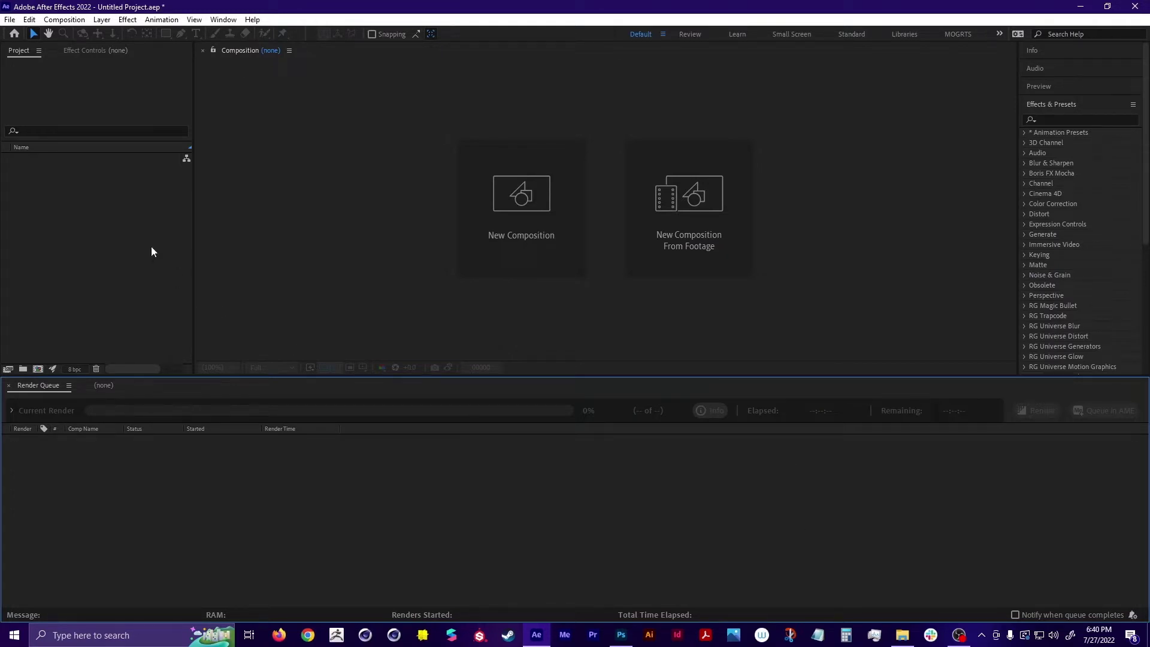
# Create a new Maxon Cinema 4D file named DMALA in the DMALA folder and open it in Cinema 4D
pyautogui.click(10, 22)
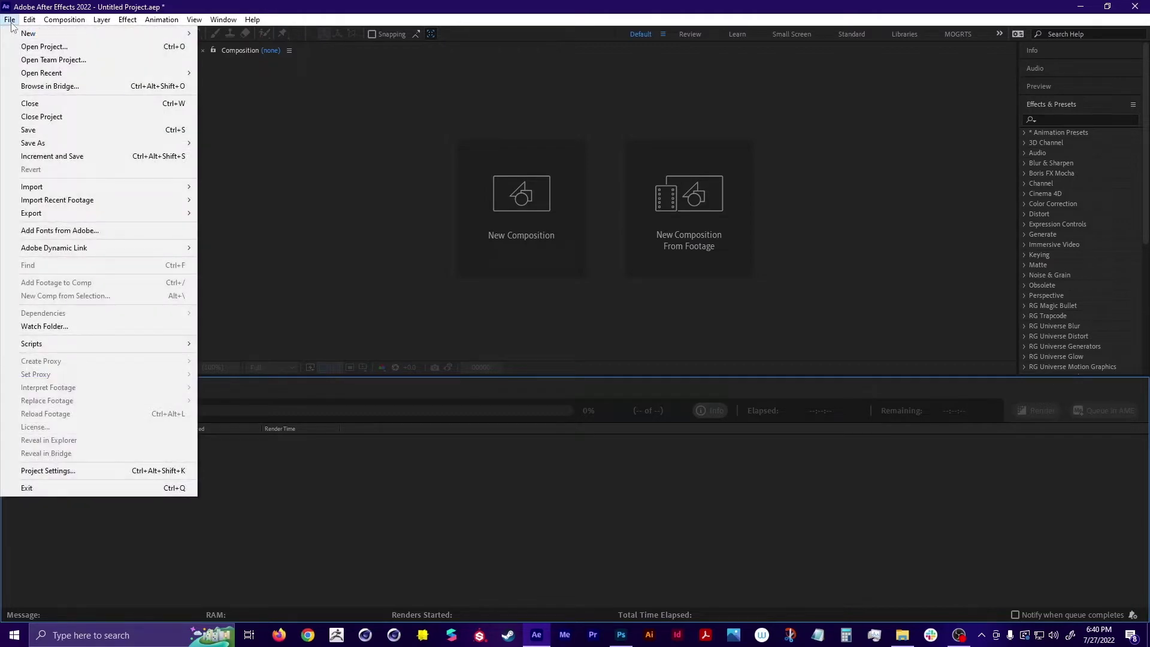
pyautogui.moveTo(56, 37)
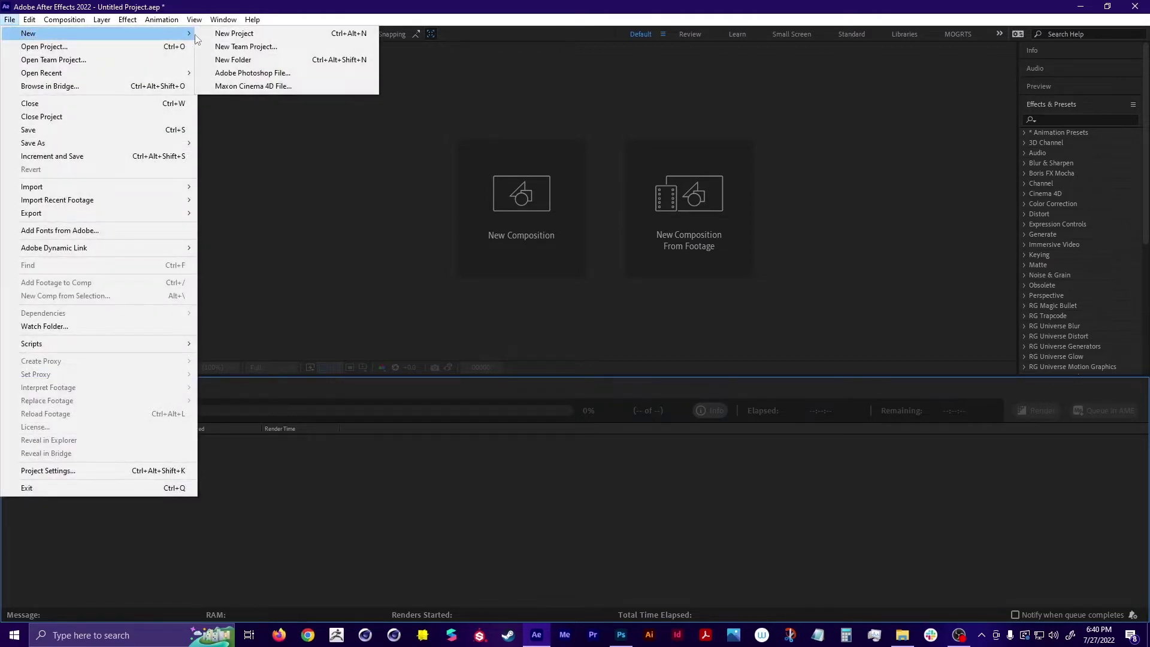
pyautogui.click(321, 89)
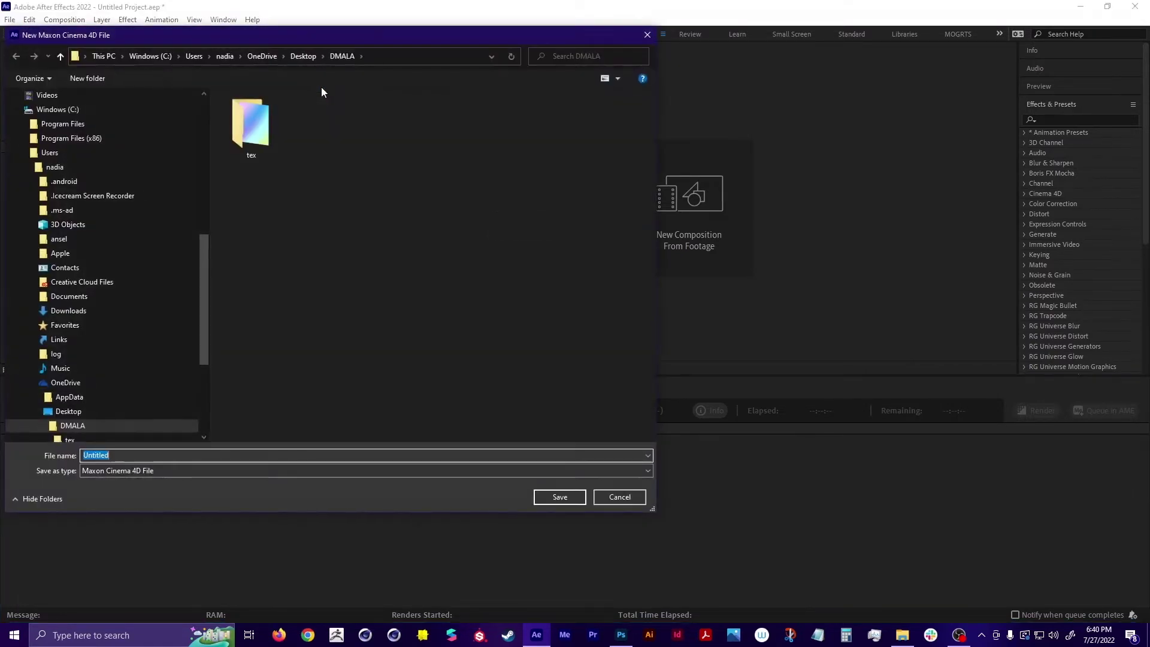
pyautogui.write('DMALA')
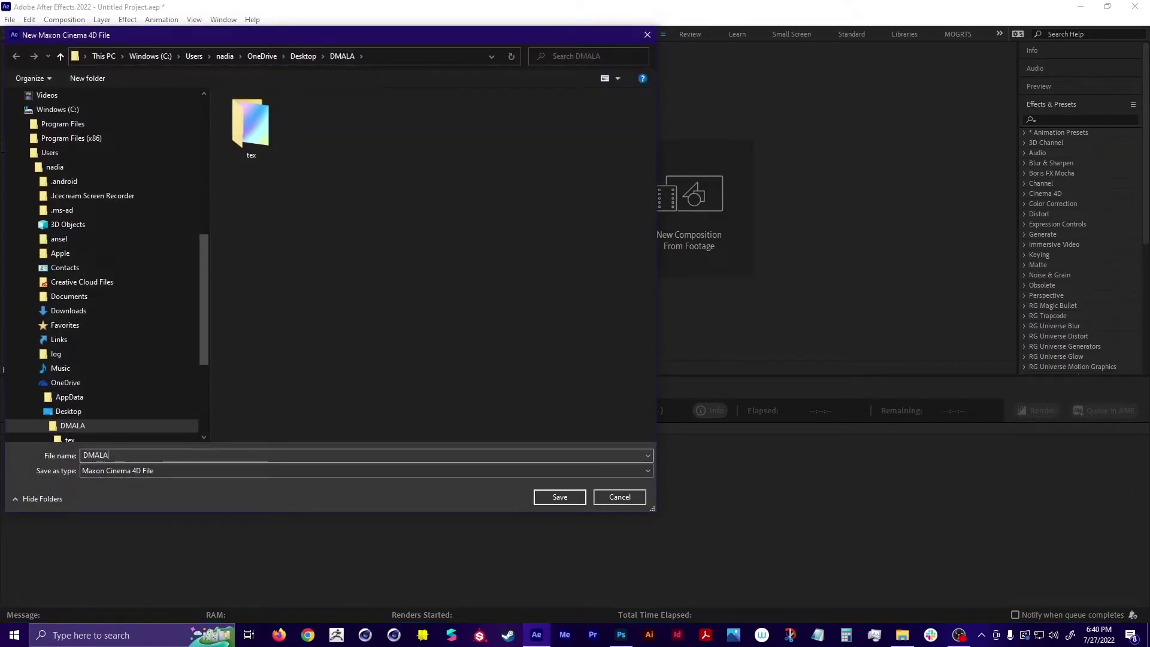
pyautogui.press('Return')
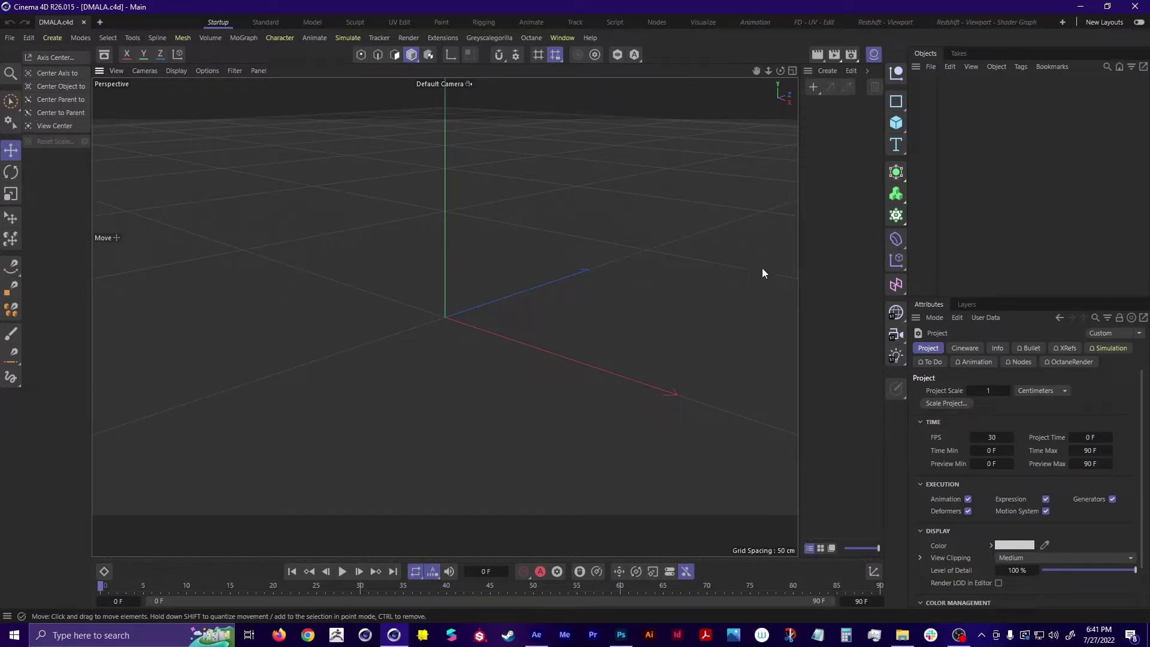
# Add a text spline to the scene and set its text to HEY!
pyautogui.click(897, 143)
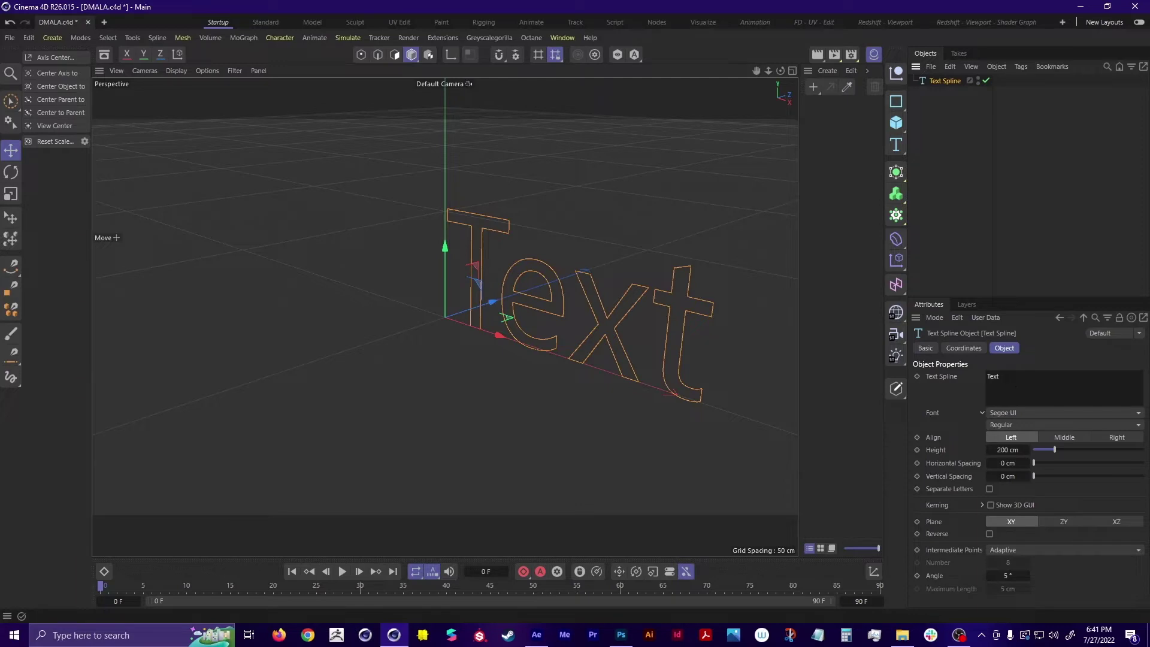
pyautogui.moveTo(999, 376); pyautogui.dragTo(970, 374)
pyautogui.click(1062, 363)
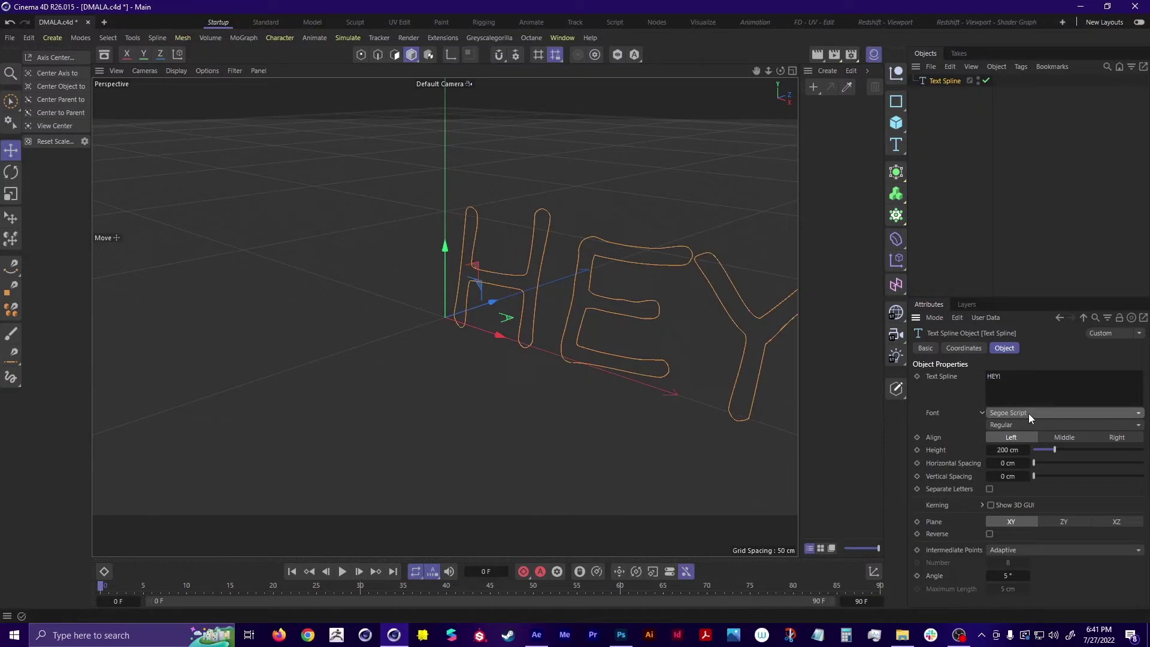
# Try several fonts on the HEY! text spline and set the font to Cooper Std Black
pyautogui.scroll(1, 1028, 412)
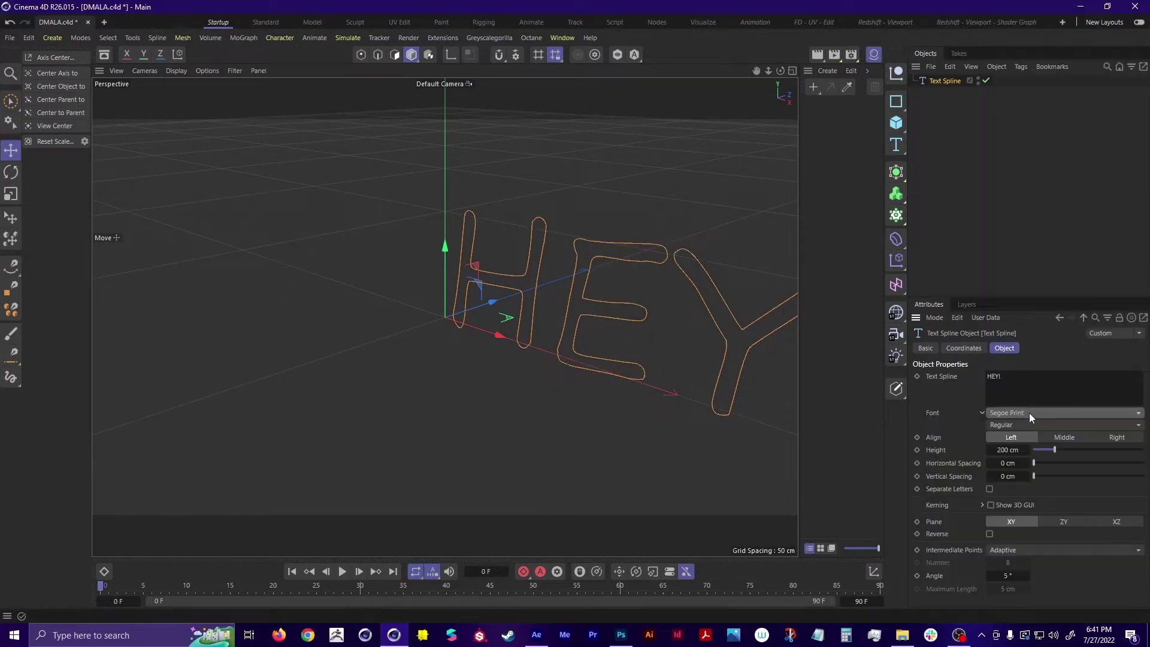
pyautogui.scroll(1, 1137, 412)
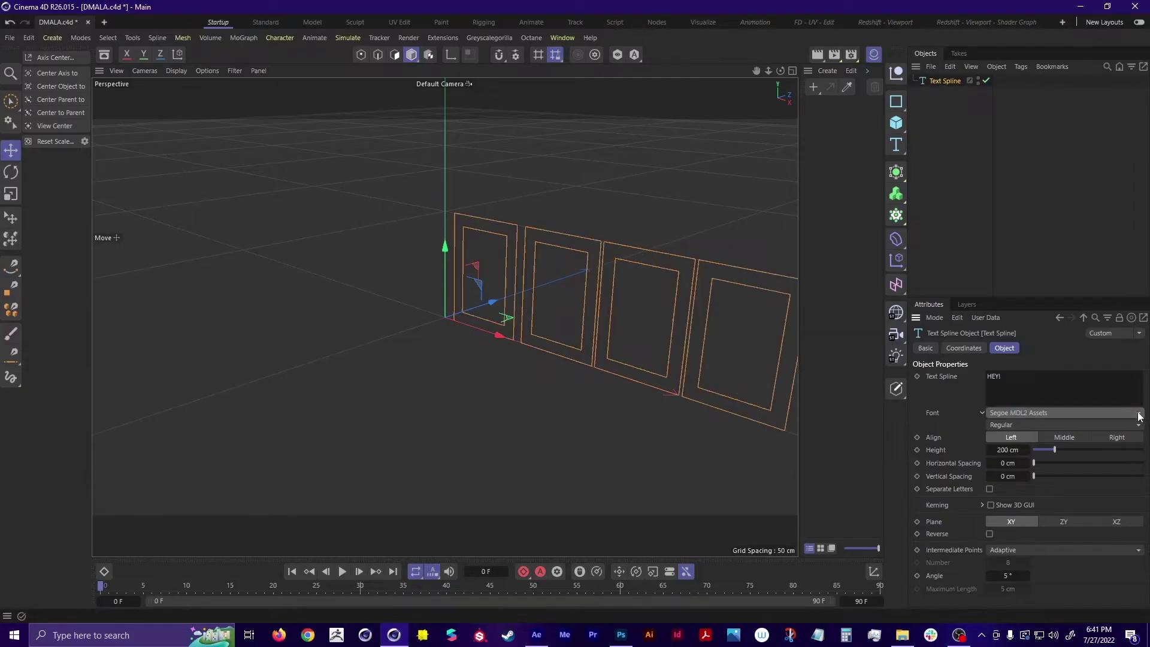
pyautogui.scroll(1, 1138, 416)
pyautogui.scroll(3, 1138, 416)
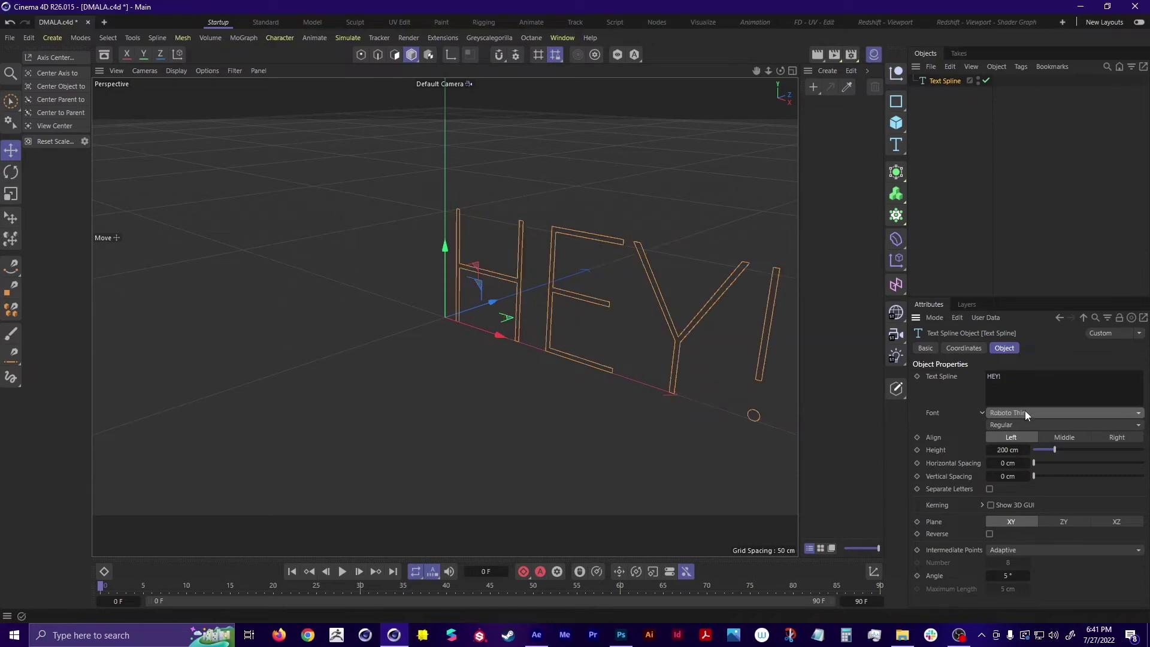
pyautogui.click(1028, 412)
pyautogui.write('coo')
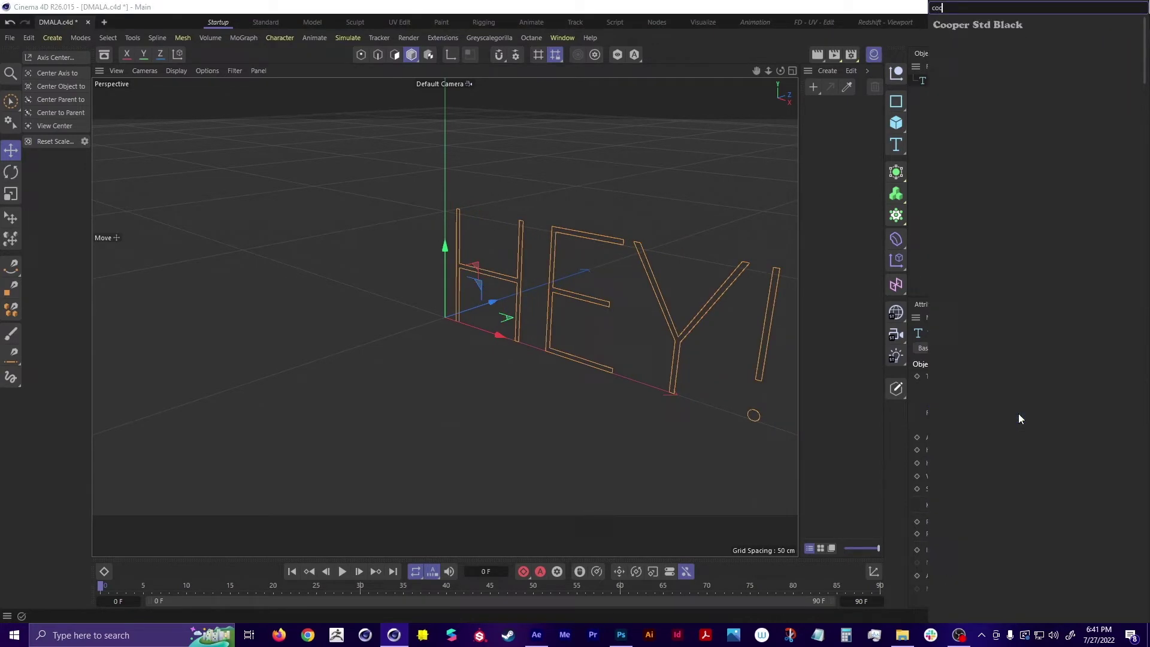
pyautogui.click(974, 27)
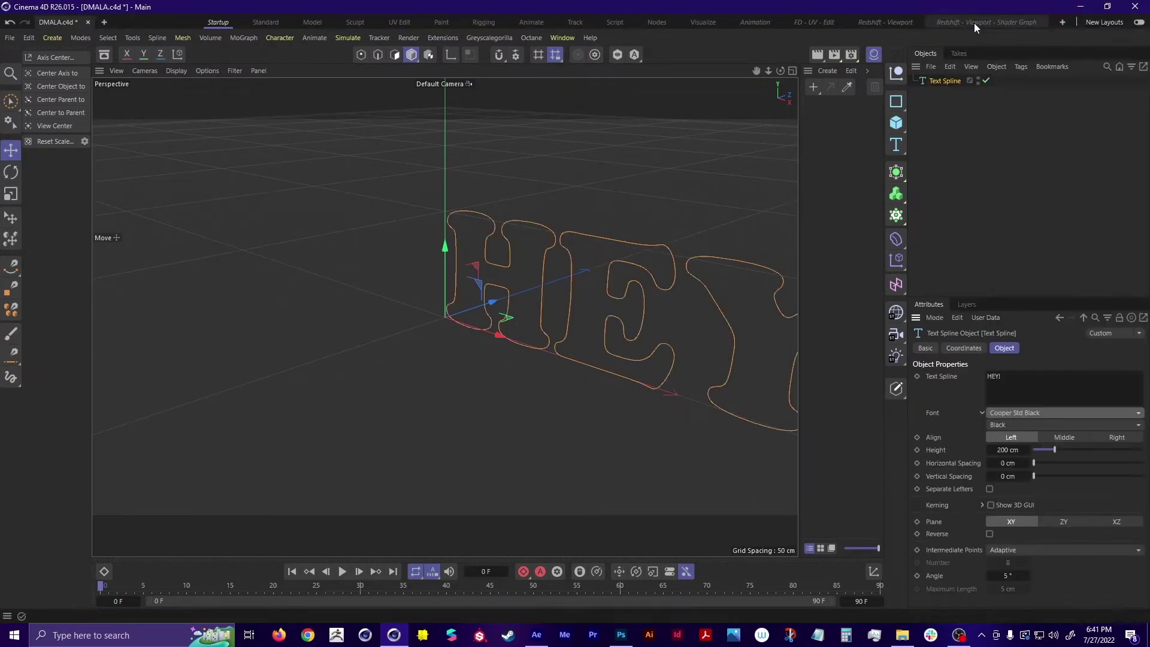
# Set the text spline's alignment to Middle and its height to 239 cm
pyautogui.click(1069, 438)
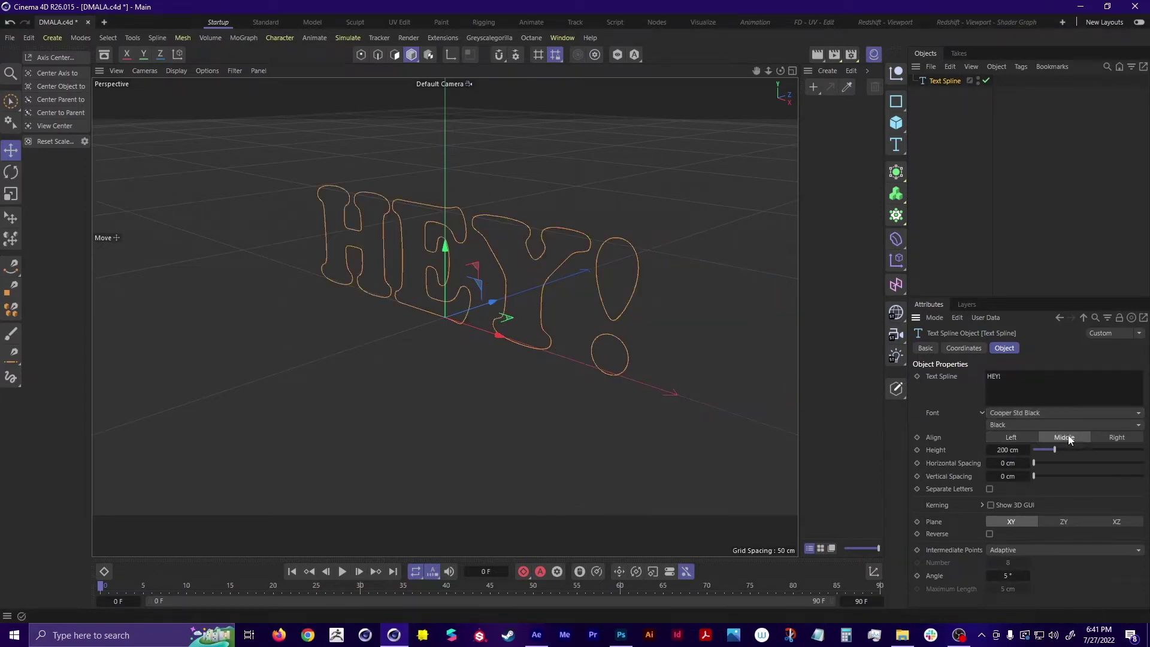
pyautogui.click(1117, 437)
pyautogui.click(1028, 437)
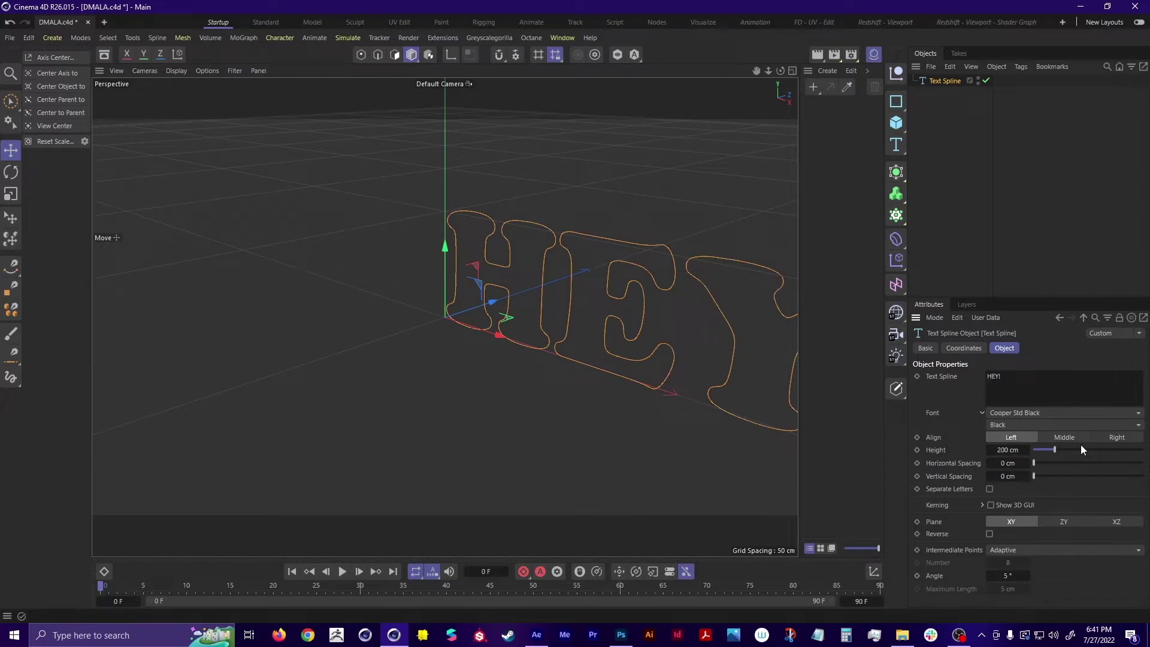
pyautogui.click(1064, 438)
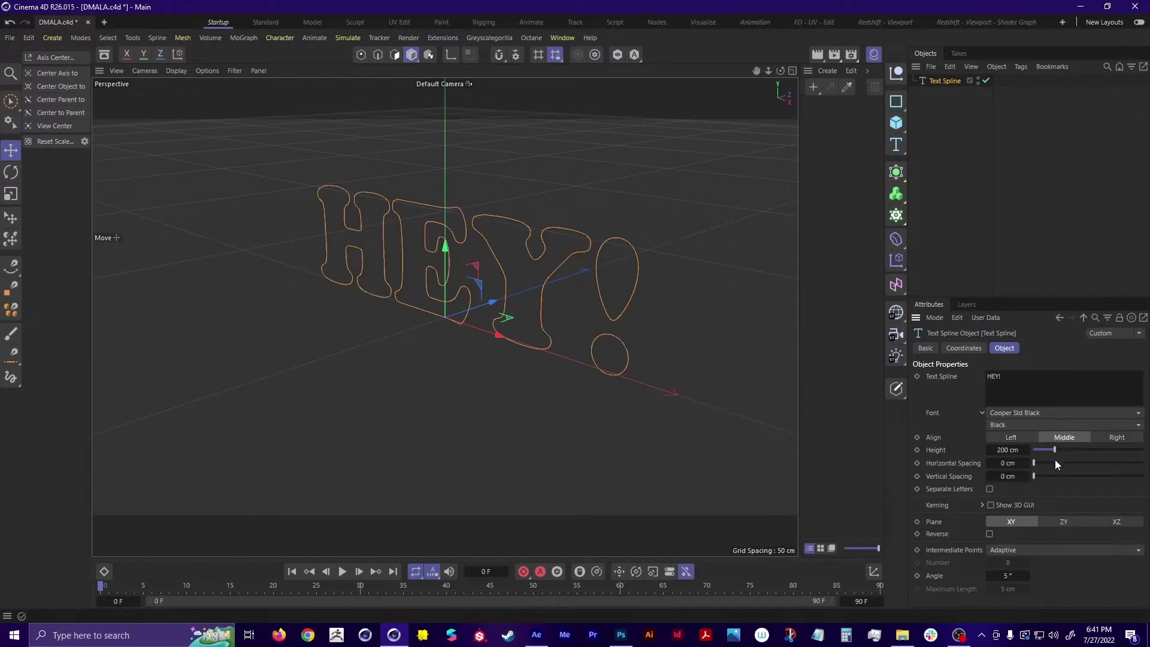
pyautogui.moveTo(1056, 454); pyautogui.dragTo(1031, 471)
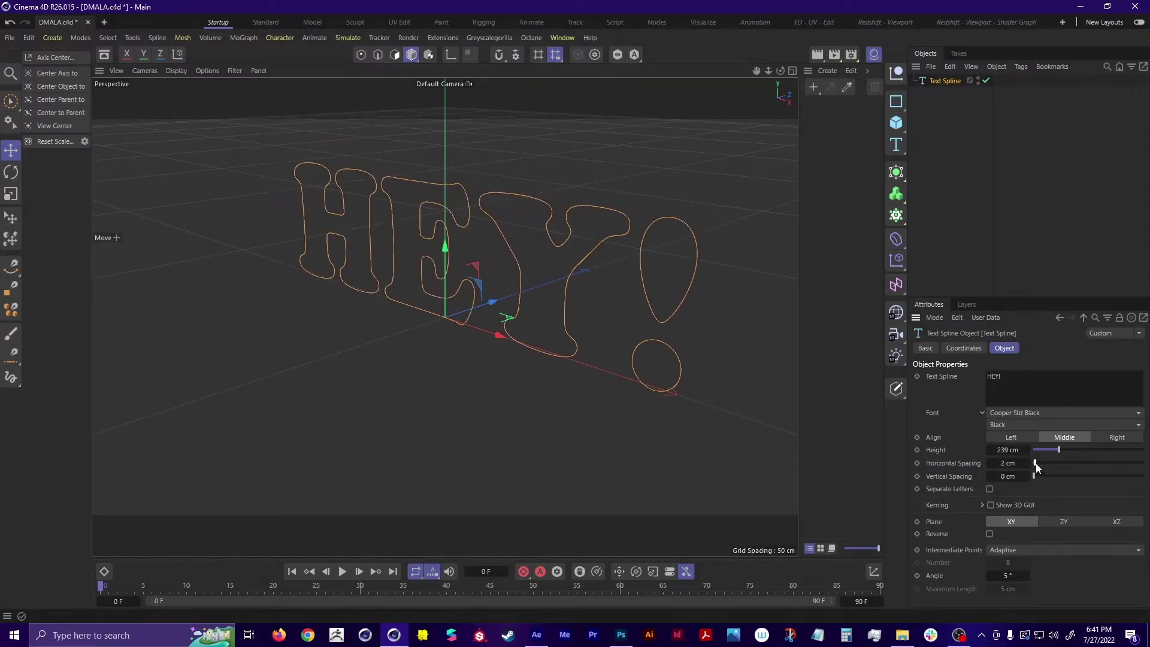
# Tighten the kerning of the Y and the exclamation mark with the 3D kerning handles, then hide the handles
pyautogui.click(982, 505)
pyautogui.scroll(-3, 1119, 535)
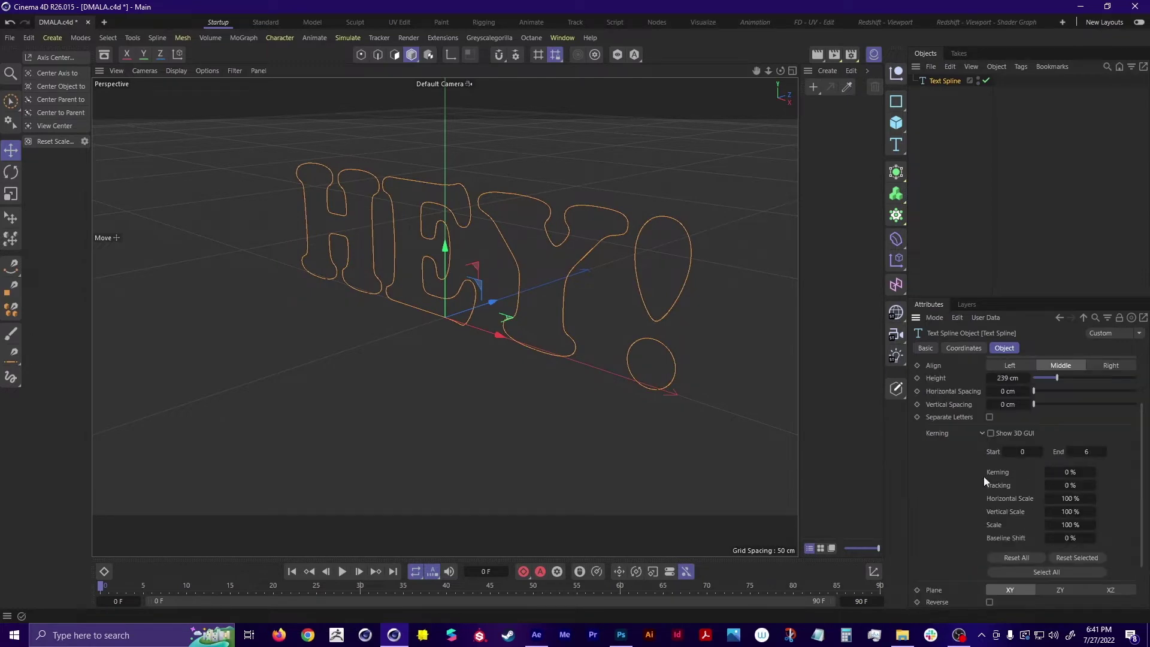
pyautogui.click(990, 432)
pyautogui.moveTo(548, 157); pyautogui.dragTo(545, 157)
pyautogui.moveTo(670, 158); pyautogui.dragTo(662, 157)
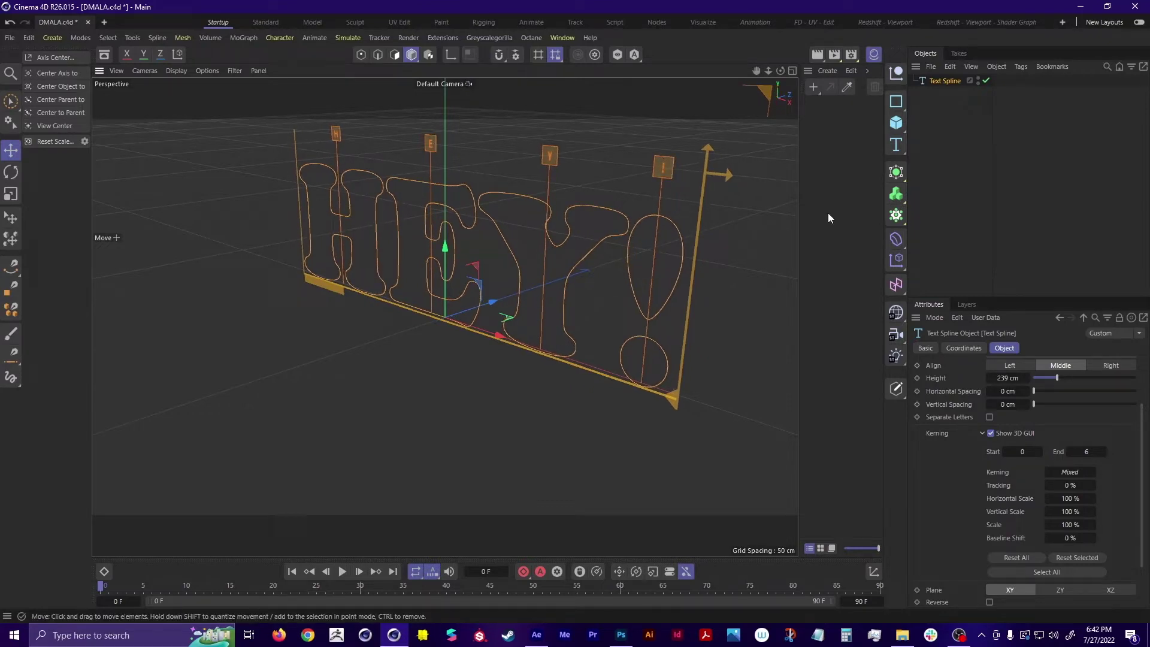
pyautogui.click(990, 433)
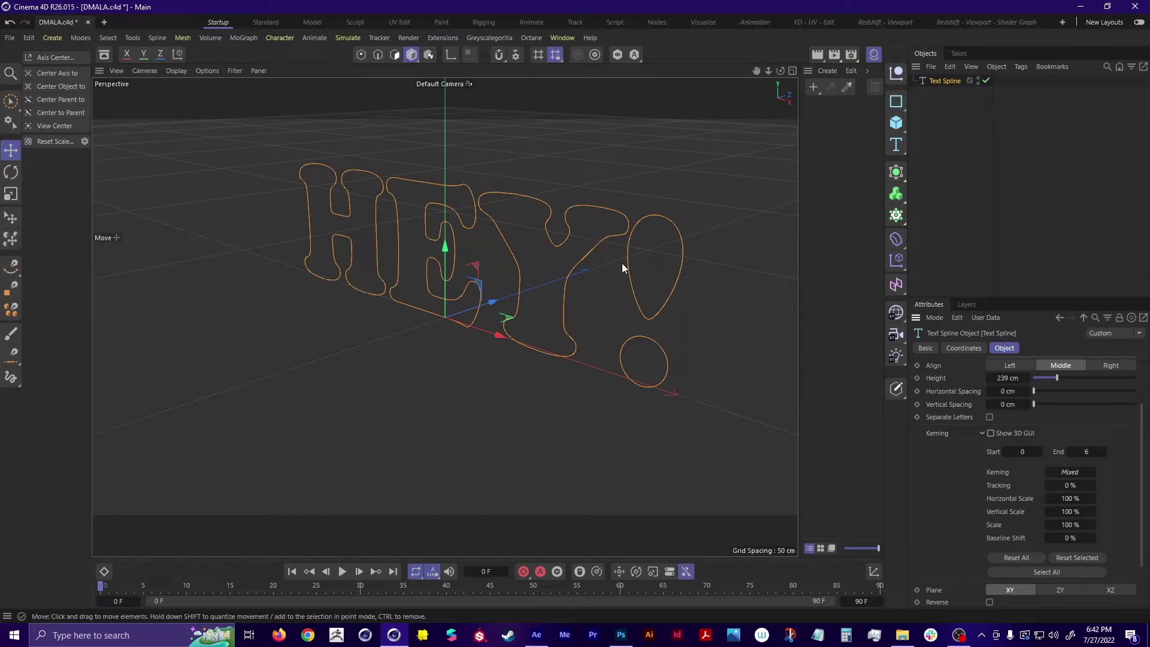
# Add an Extrude generator and nest the text spline under it to give the text depth
pyautogui.click(896, 174)
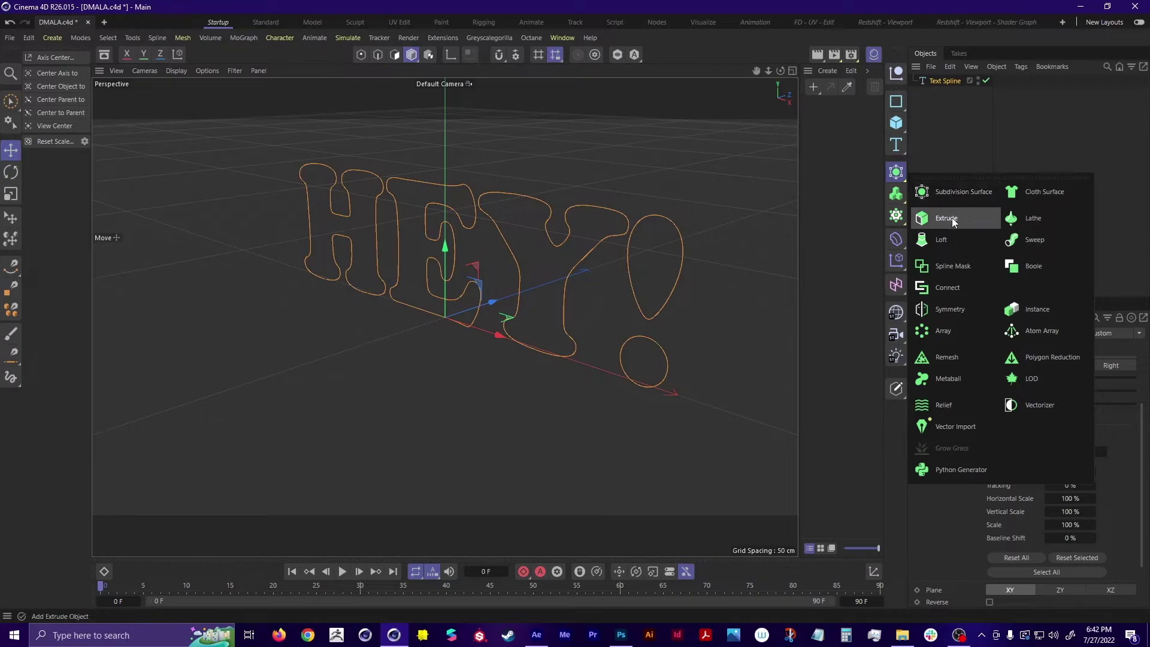
pyautogui.click(970, 222)
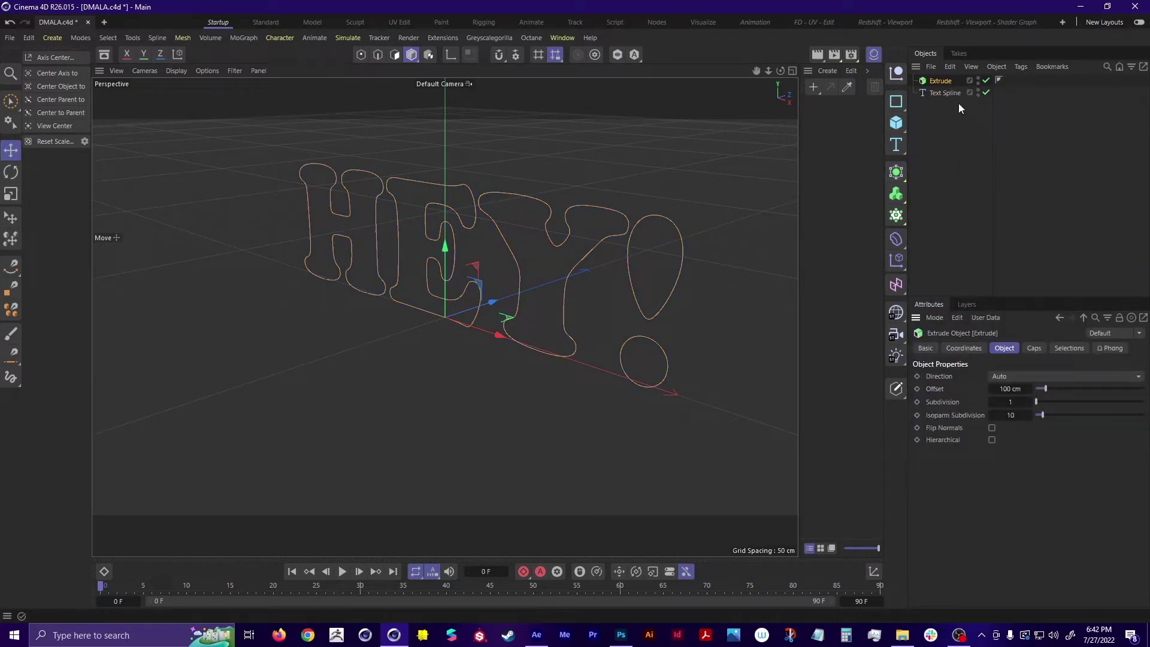
pyautogui.click(946, 94)
pyautogui.moveTo(946, 93); pyautogui.dragTo(944, 86)
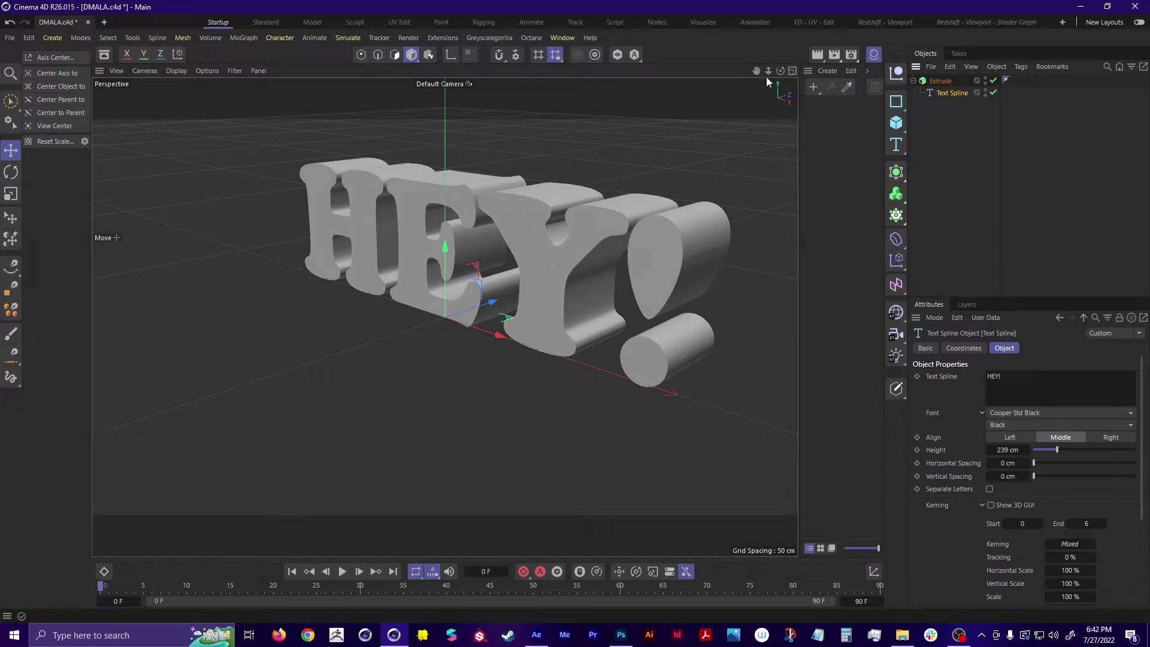
# Inspect the extruded HEY! text from different distances and angles
pyautogui.moveTo(756, 70); pyautogui.dragTo(780, 73)
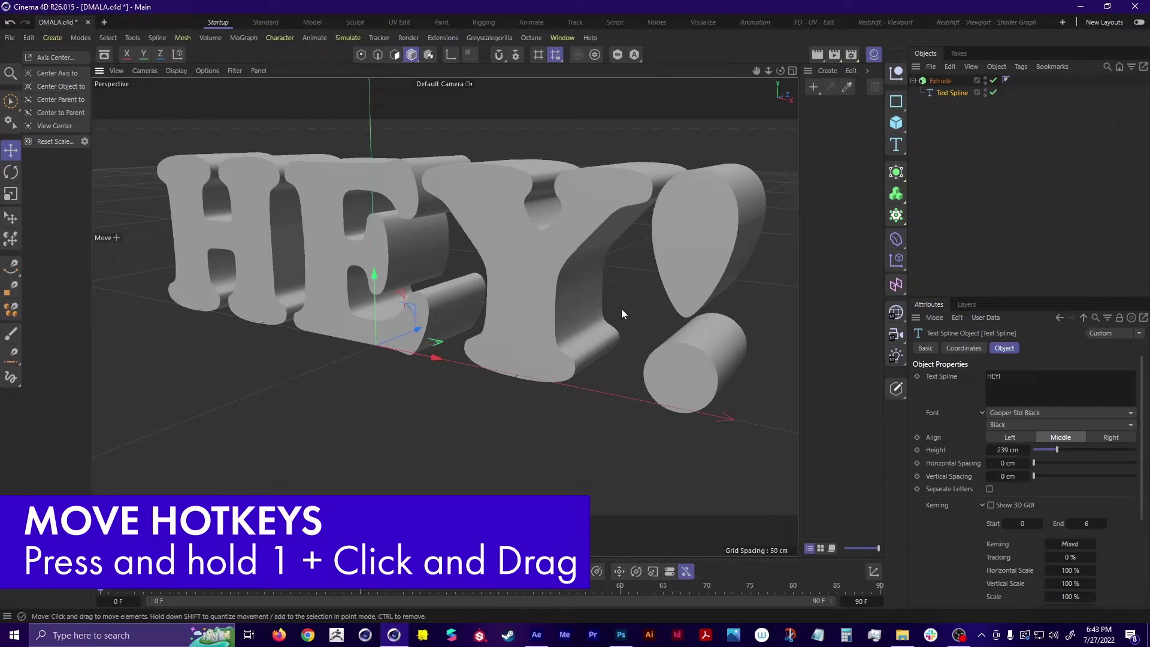
pyautogui.moveTo(629, 270); pyautogui.dragTo(651, 280)
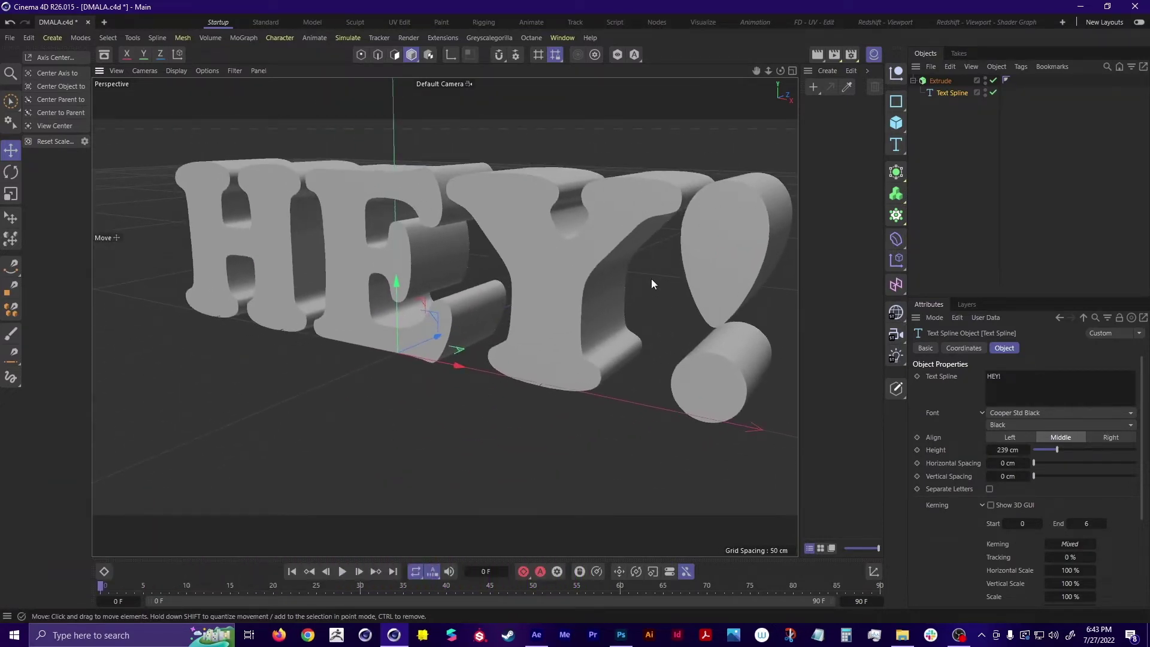
pyautogui.moveTo(672, 293)
pyautogui.mouseDown()
pyautogui.moveTo(619, 335)
pyautogui.moveTo(656, 262)
pyautogui.moveTo(659, 292)
pyautogui.mouseUp()
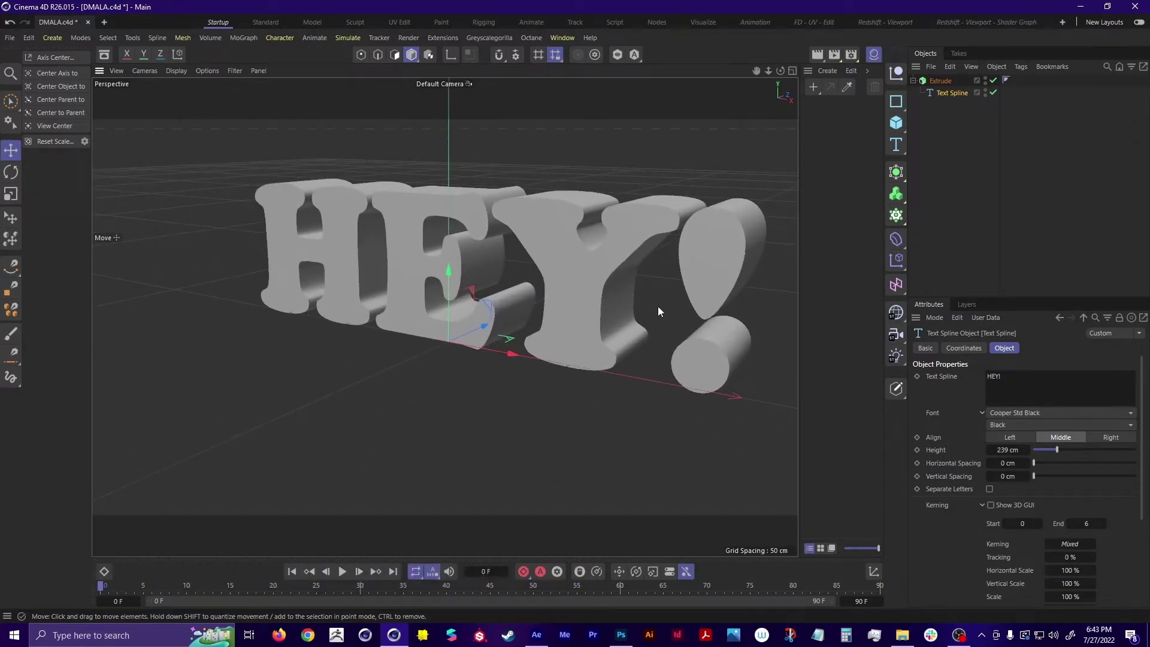
pyautogui.moveTo(656, 296); pyautogui.dragTo(539, 286)
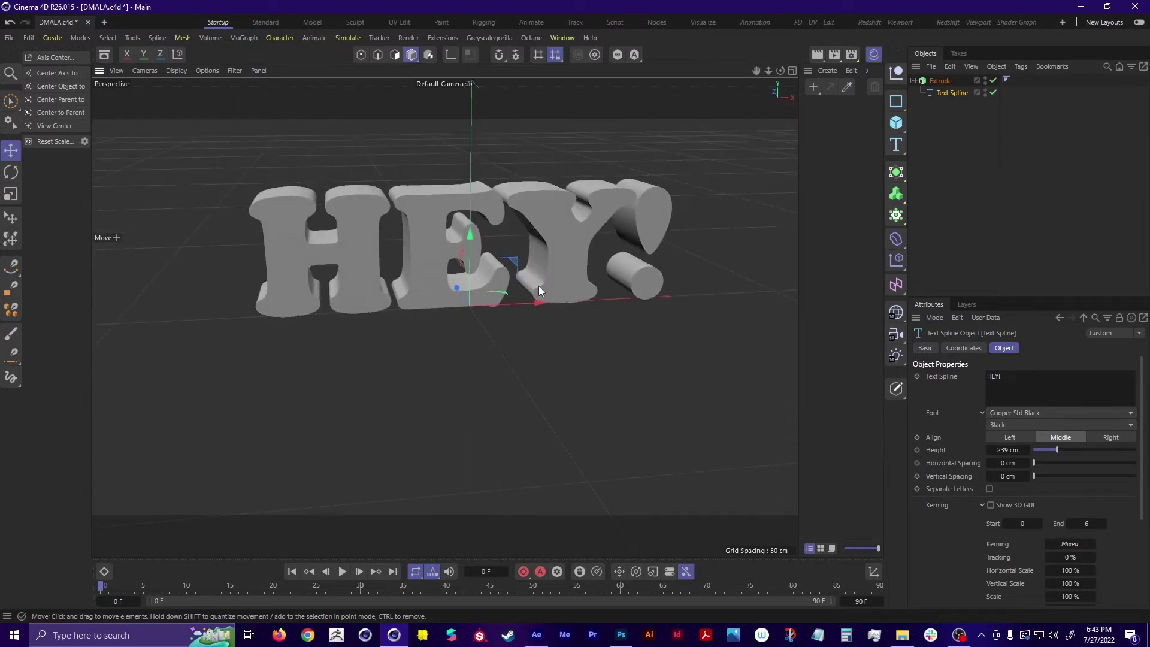
pyautogui.moveTo(581, 234); pyautogui.dragTo(682, 267)
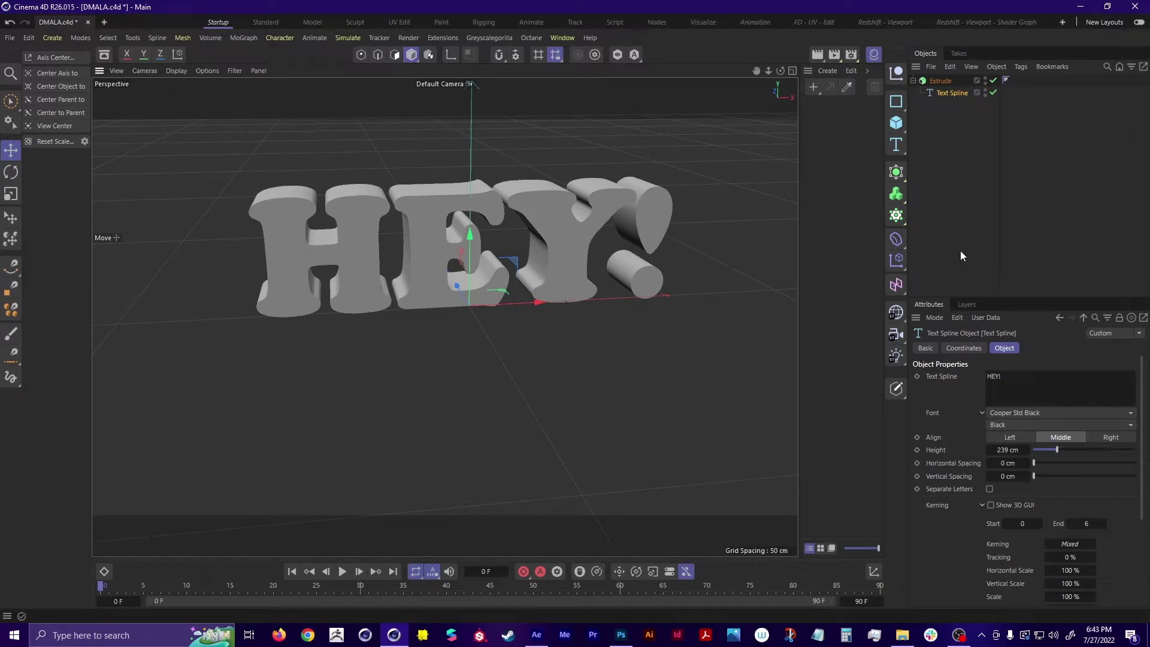
pyautogui.click(839, 163)
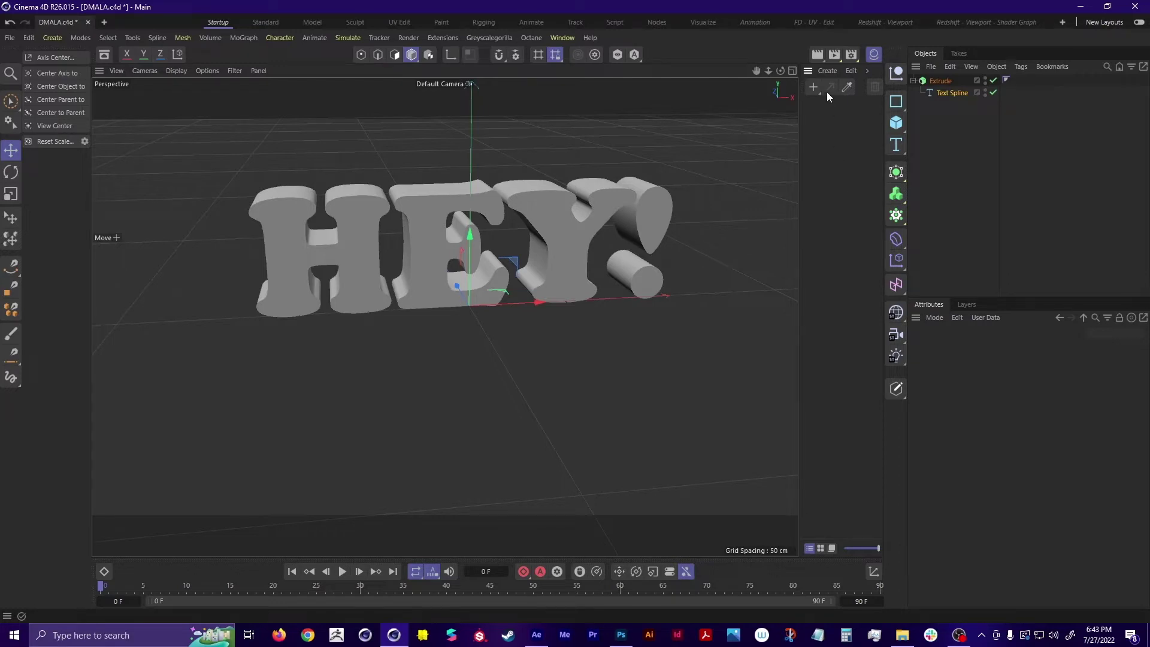
pyautogui.click(829, 72)
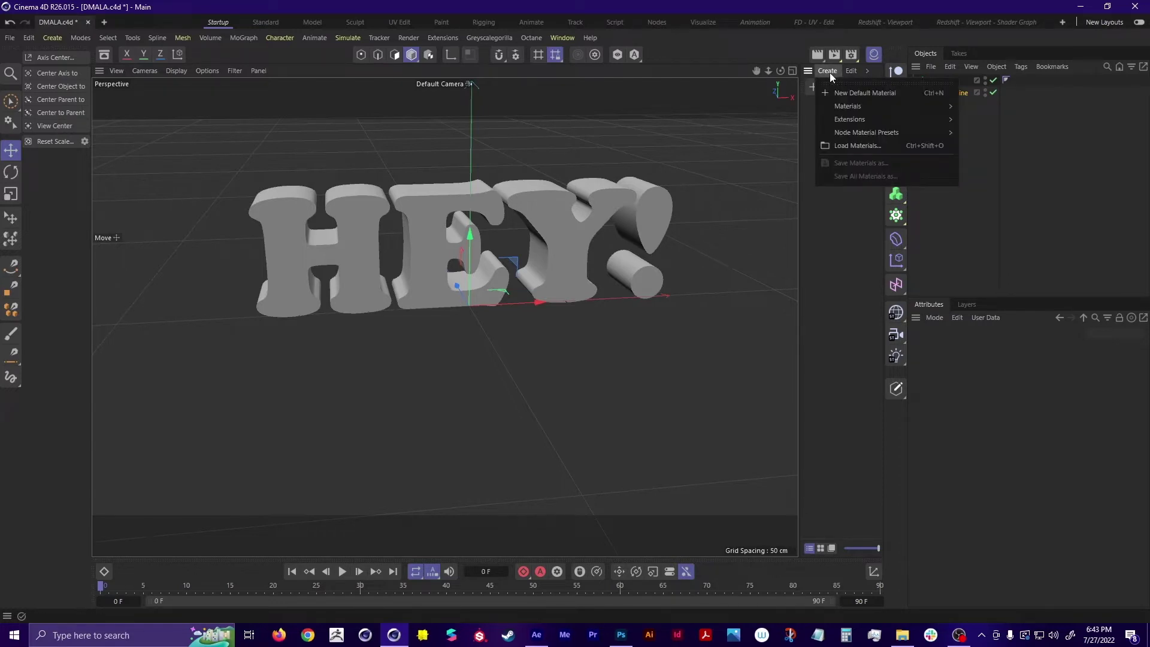
pyautogui.moveTo(847, 107)
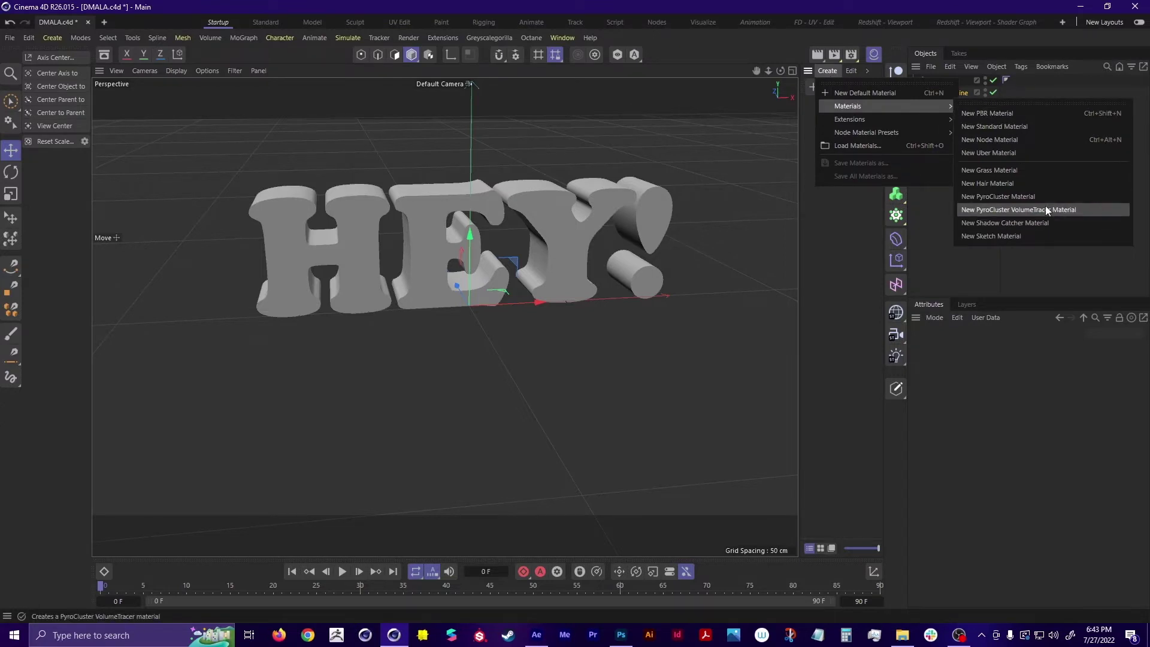
pyautogui.click(1032, 127)
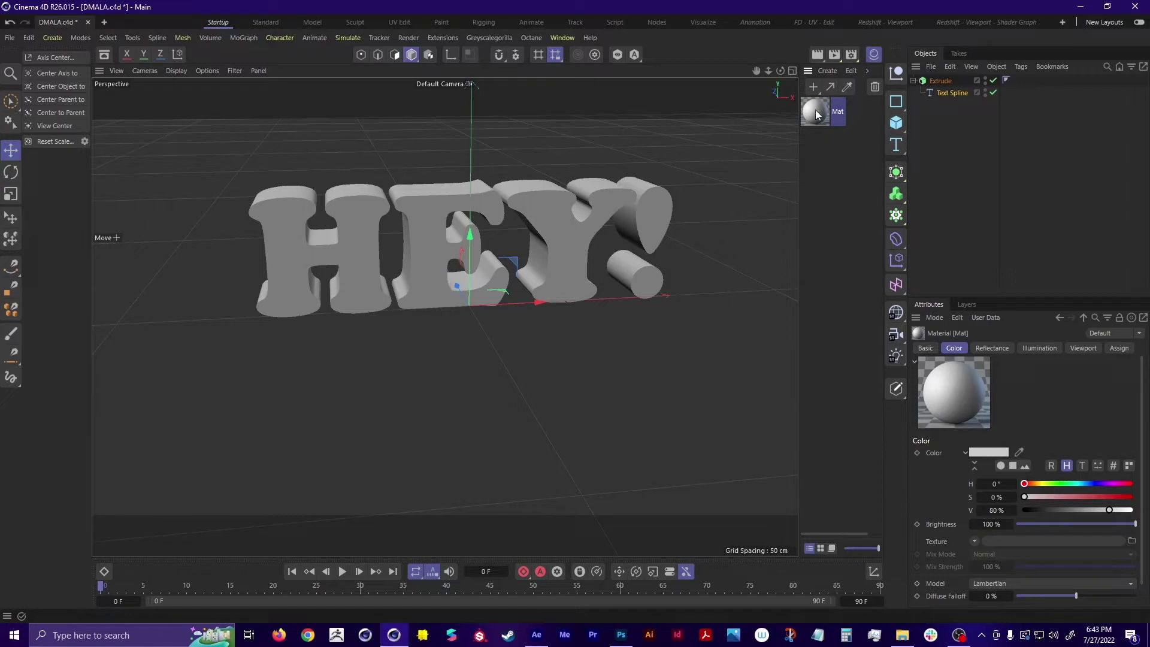
pyautogui.press('Delete')
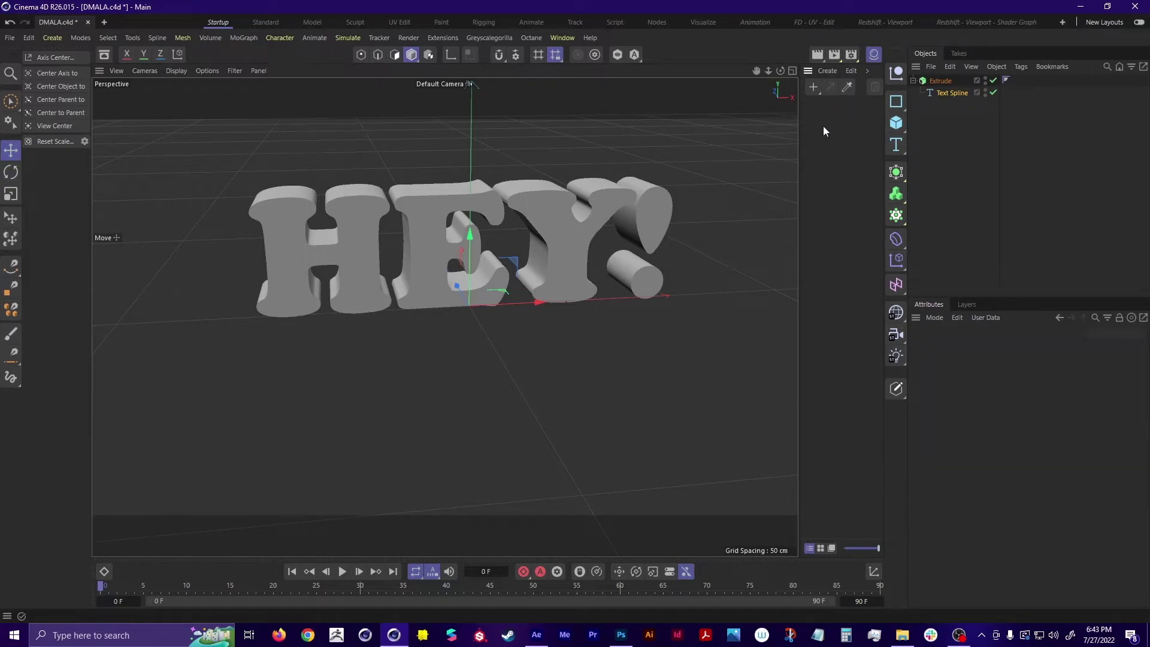
# Create three new default materials for the extruded text
pyautogui.doubleClick(831, 130)
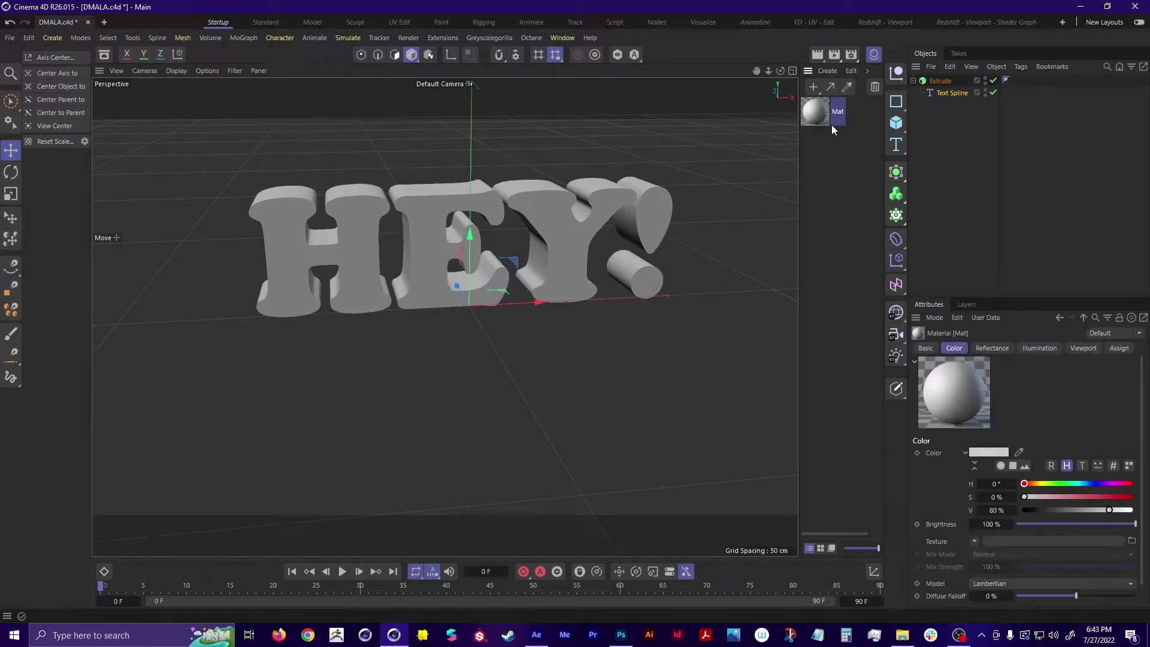
pyautogui.doubleClick(833, 156)
pyautogui.doubleClick(840, 209)
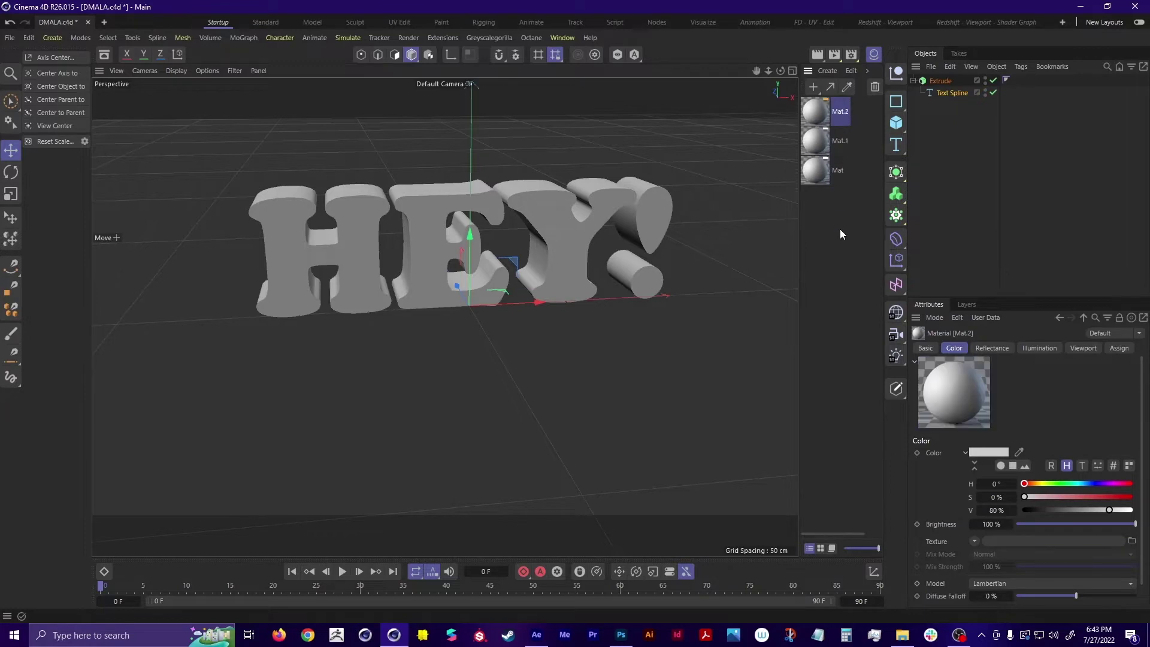
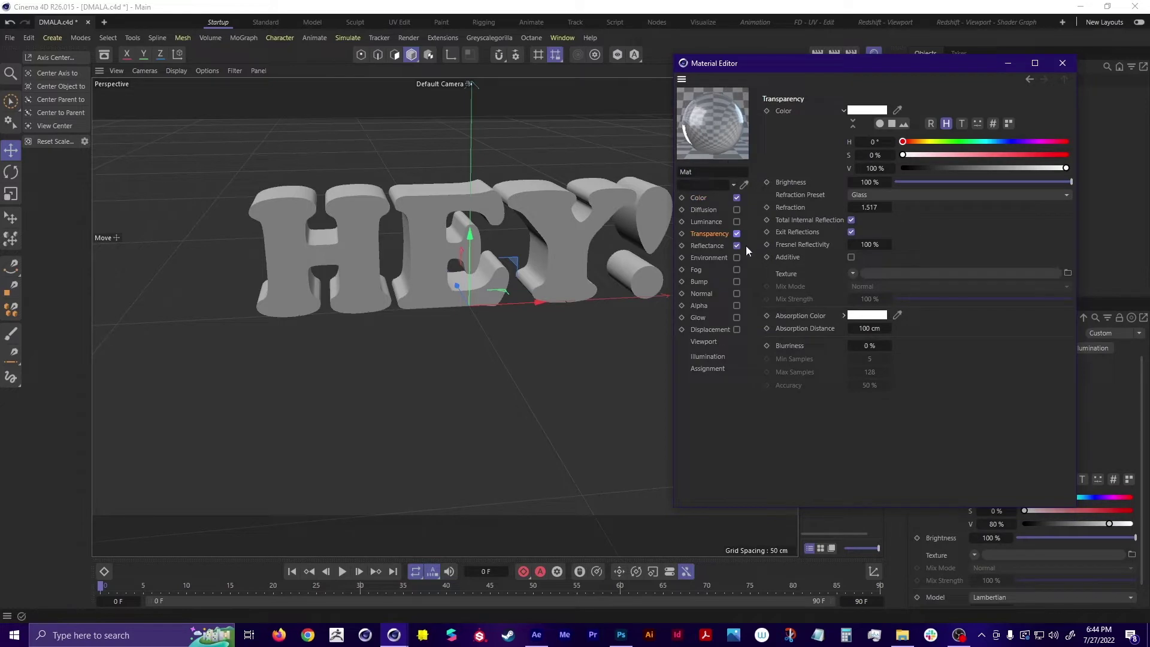
# Turn the material's Glow channel on and off again, and set its color to blue with H 225°, S 78%, V 100%
pyautogui.click(736, 318)
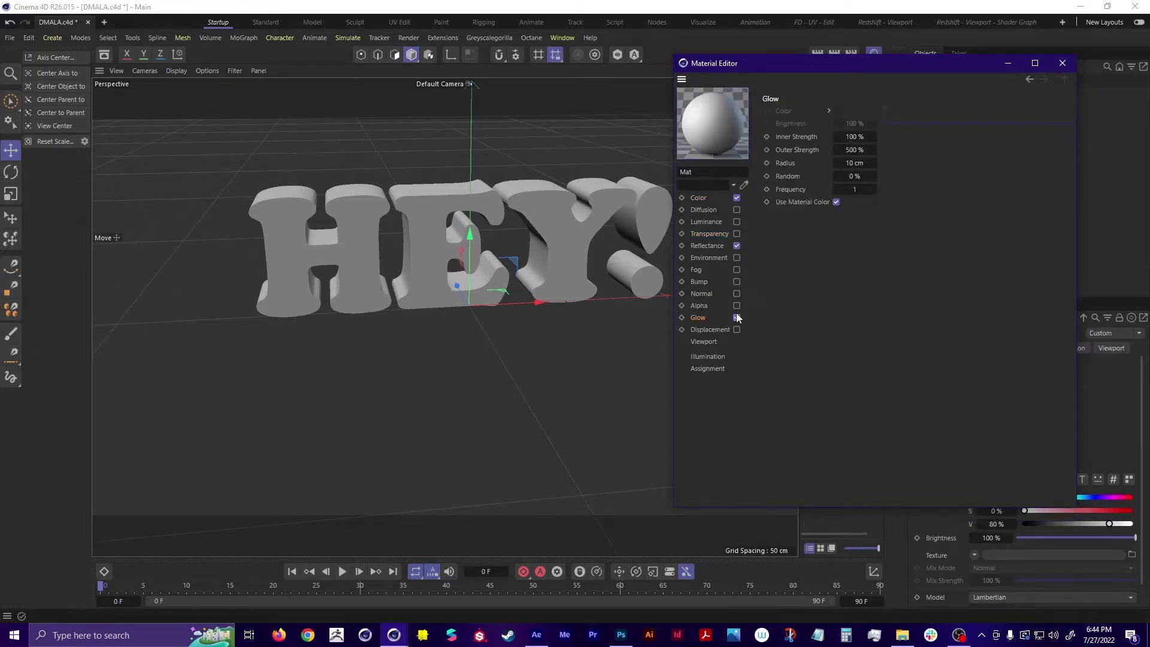
pyautogui.click(736, 318)
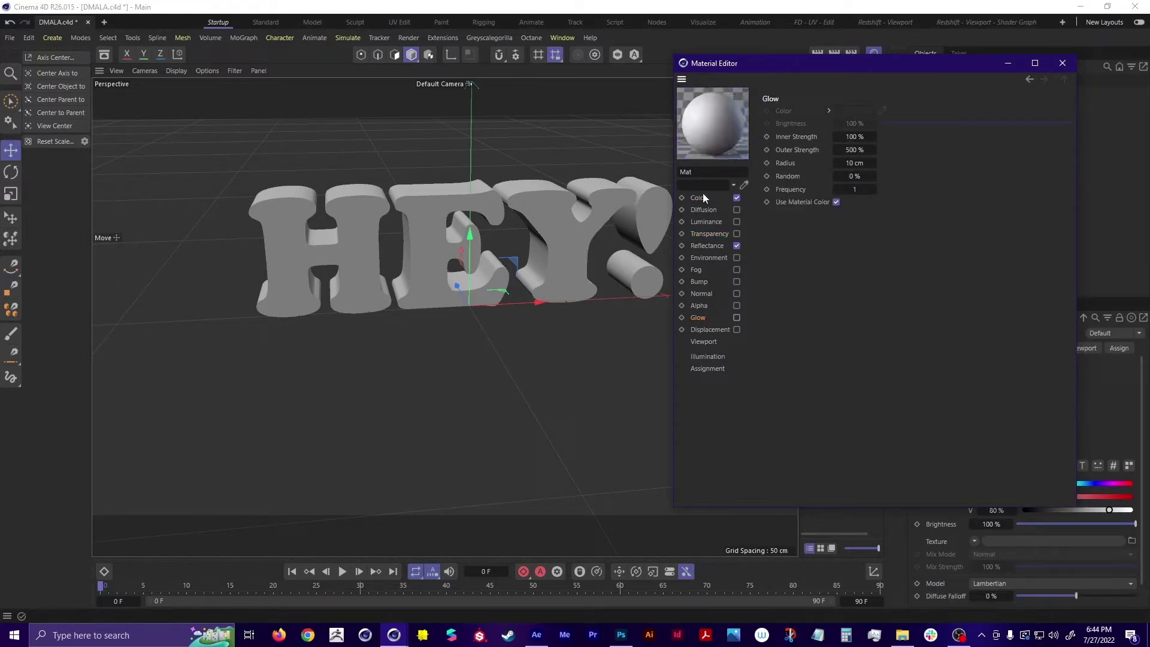
pyautogui.click(702, 198)
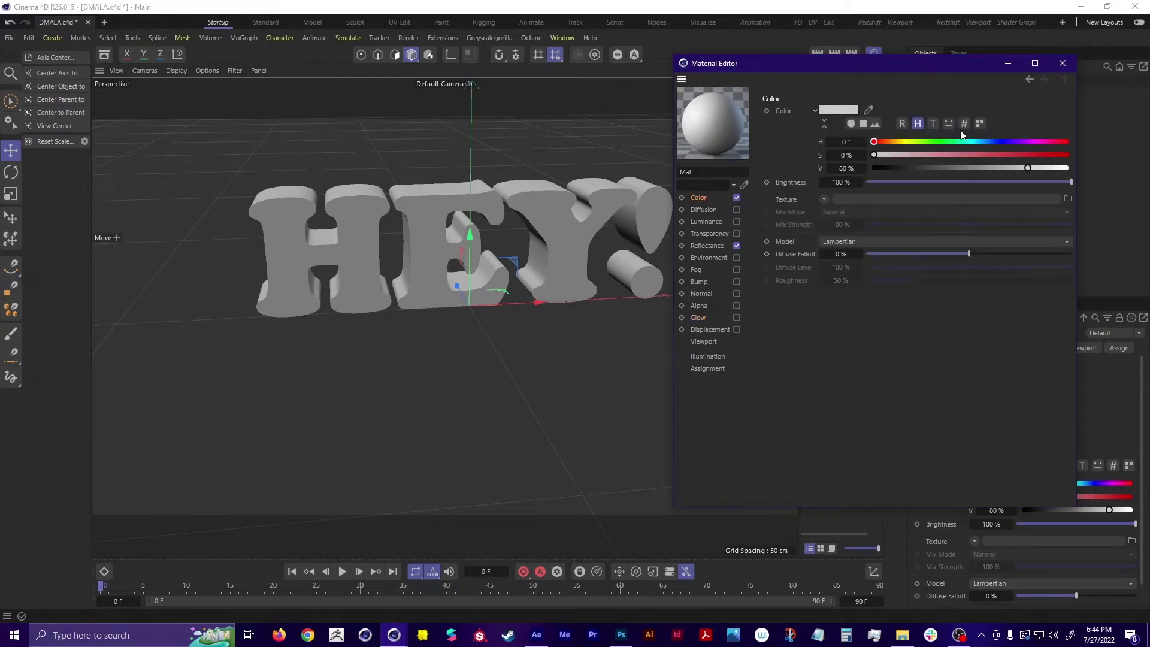
pyautogui.moveTo(1029, 168); pyautogui.dragTo(1071, 171)
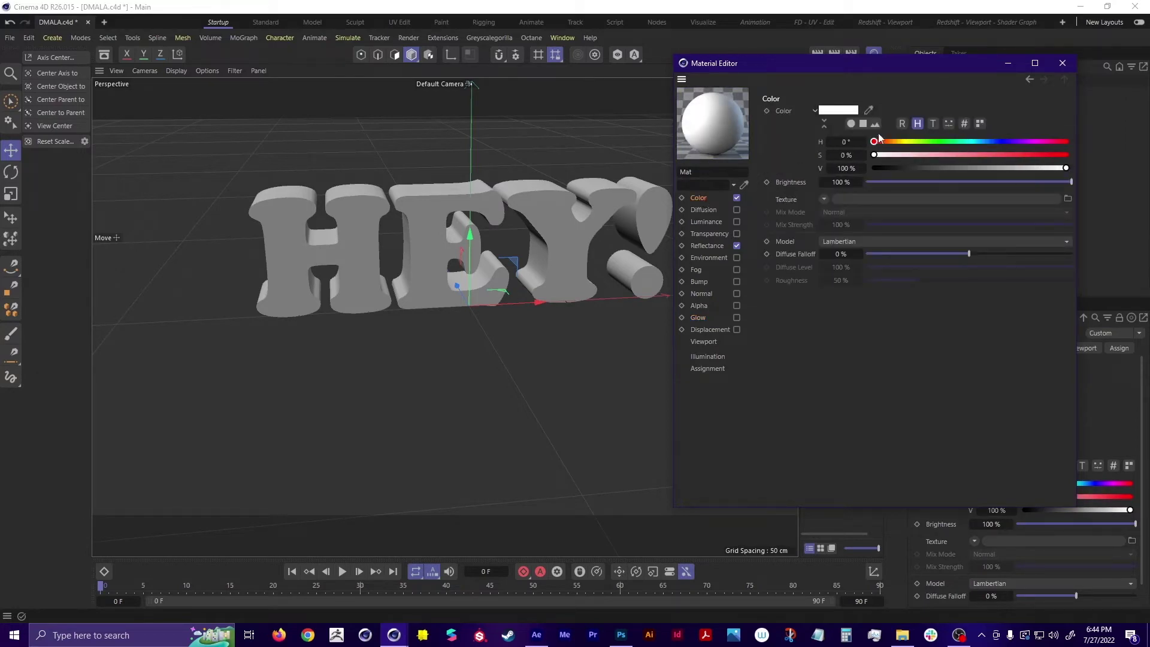
pyautogui.moveTo(874, 142); pyautogui.dragTo(996, 142)
pyautogui.moveTo(875, 156); pyautogui.dragTo(1023, 159)
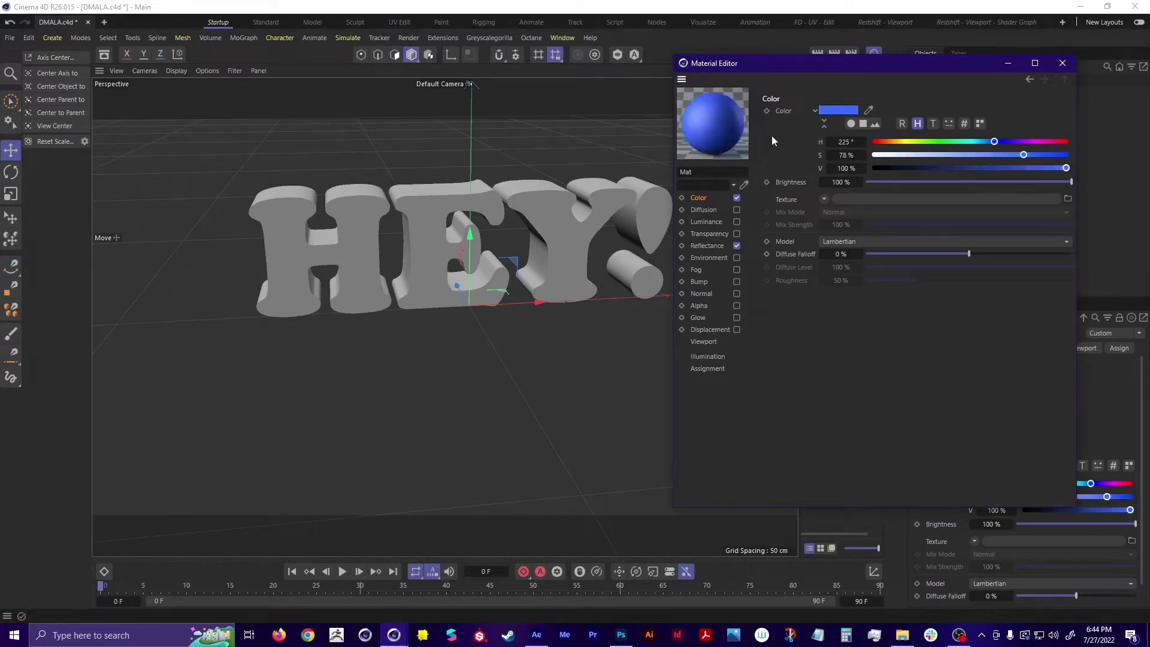
# Recolor the material red FF5552 on the color wheel with the hex value shown, and try the Split Complementary harmony
pyautogui.click(964, 124)
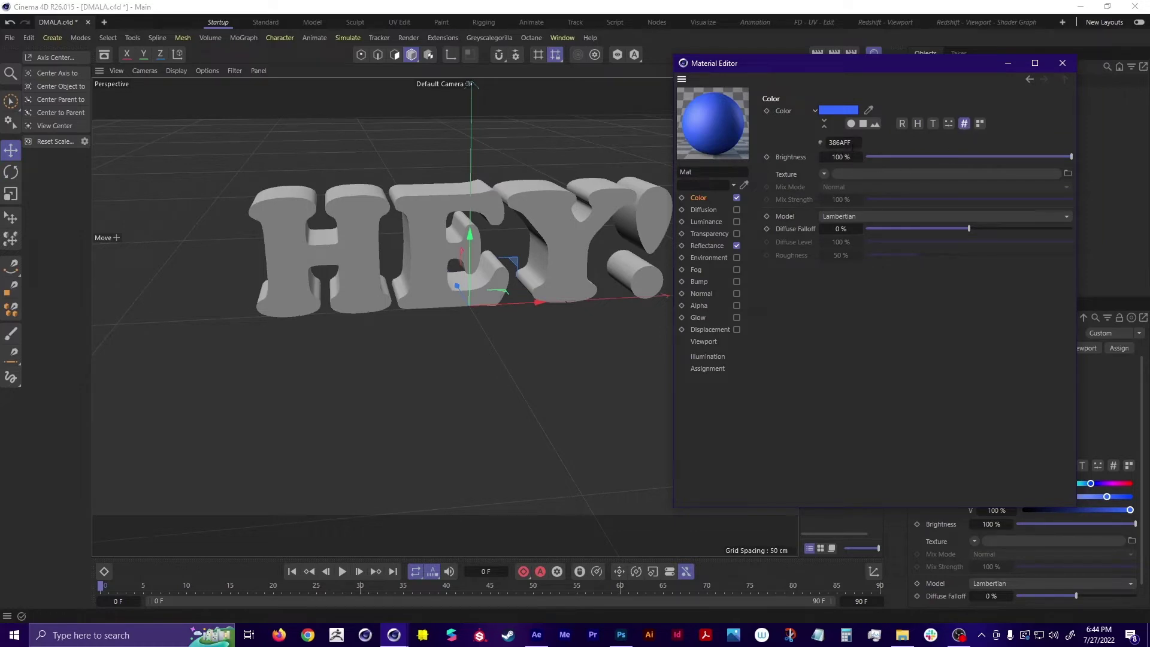
pyautogui.moveTo(828, 143); pyautogui.dragTo(869, 143)
pyautogui.click(850, 124)
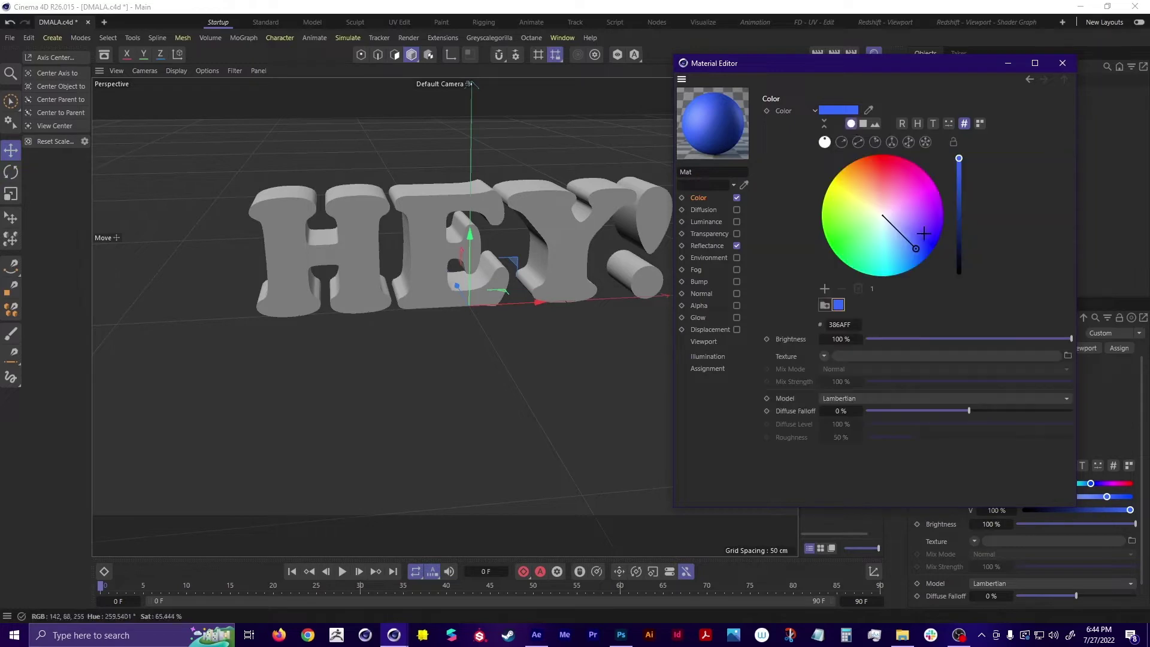
pyautogui.moveTo(917, 248); pyautogui.dragTo(882, 174)
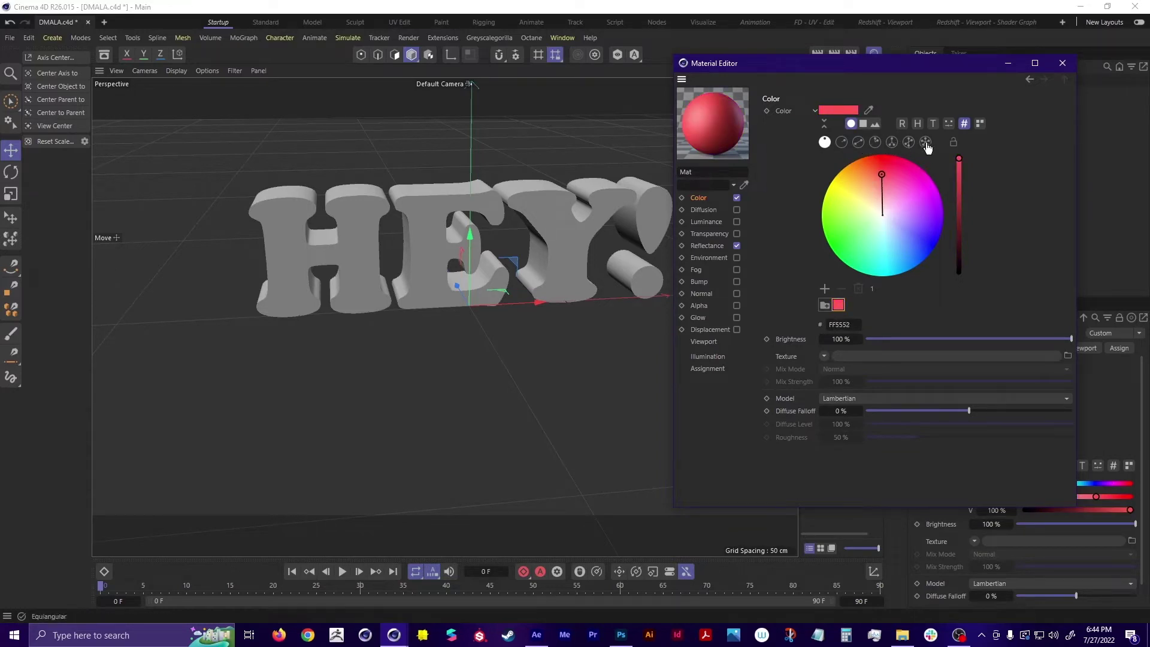
pyautogui.click(858, 143)
pyautogui.click(892, 144)
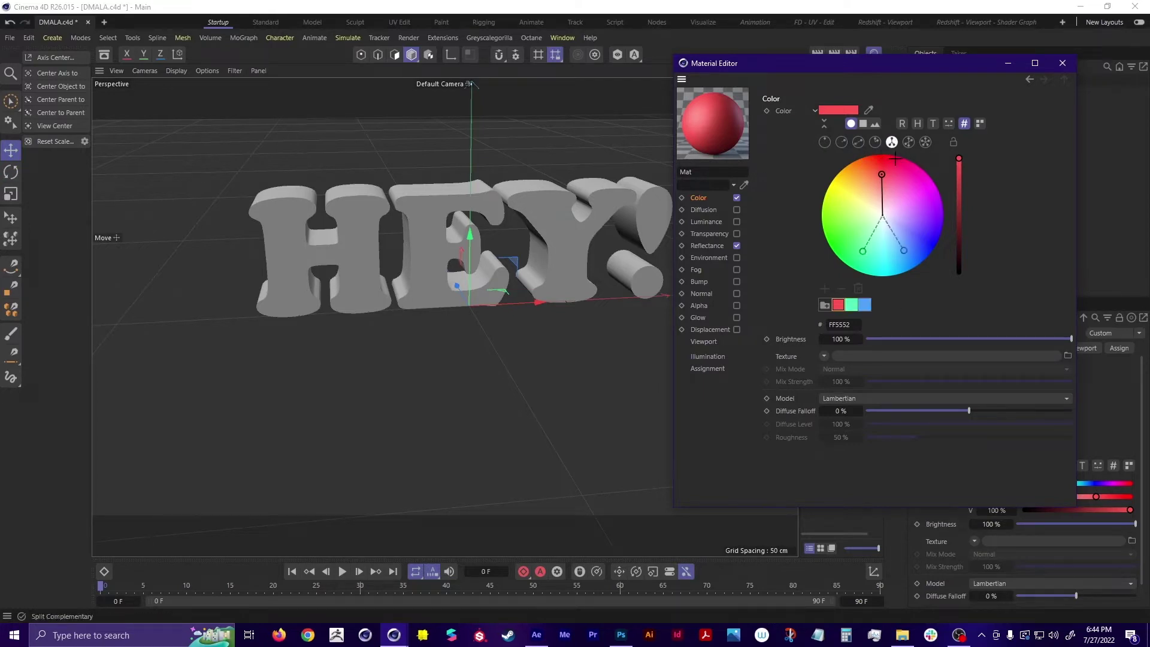
# Load 1920x1080.jpg from the tex folder as the color picture and sample its yellow-green area, E2FFA3, for the material
pyautogui.click(874, 125)
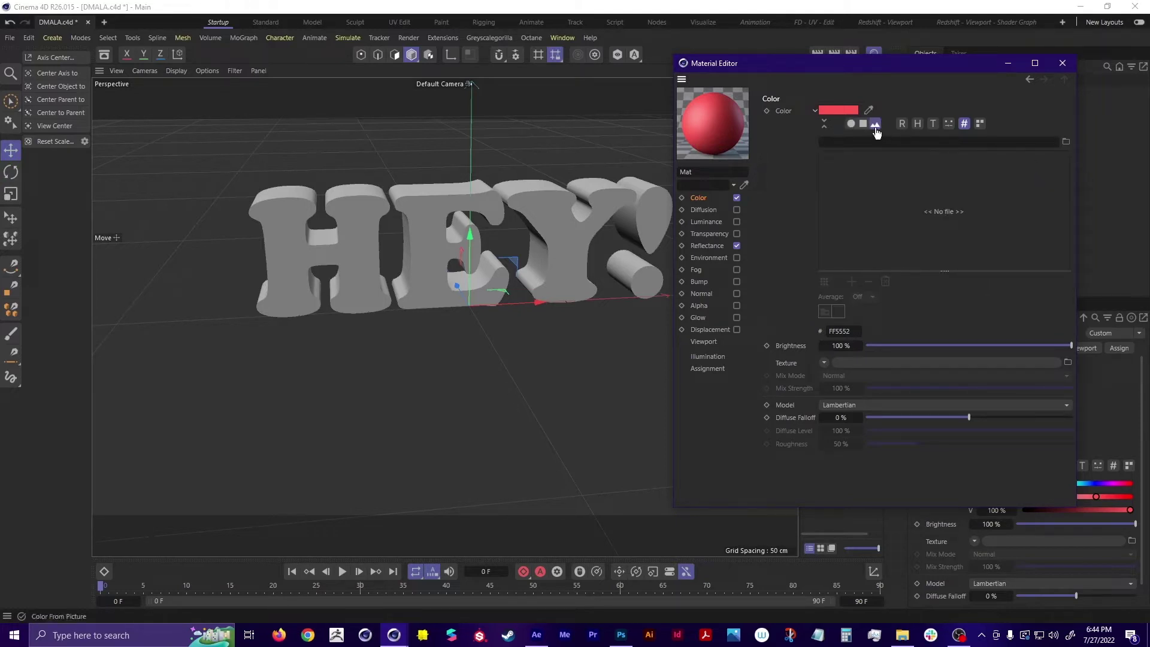
pyautogui.click(1065, 142)
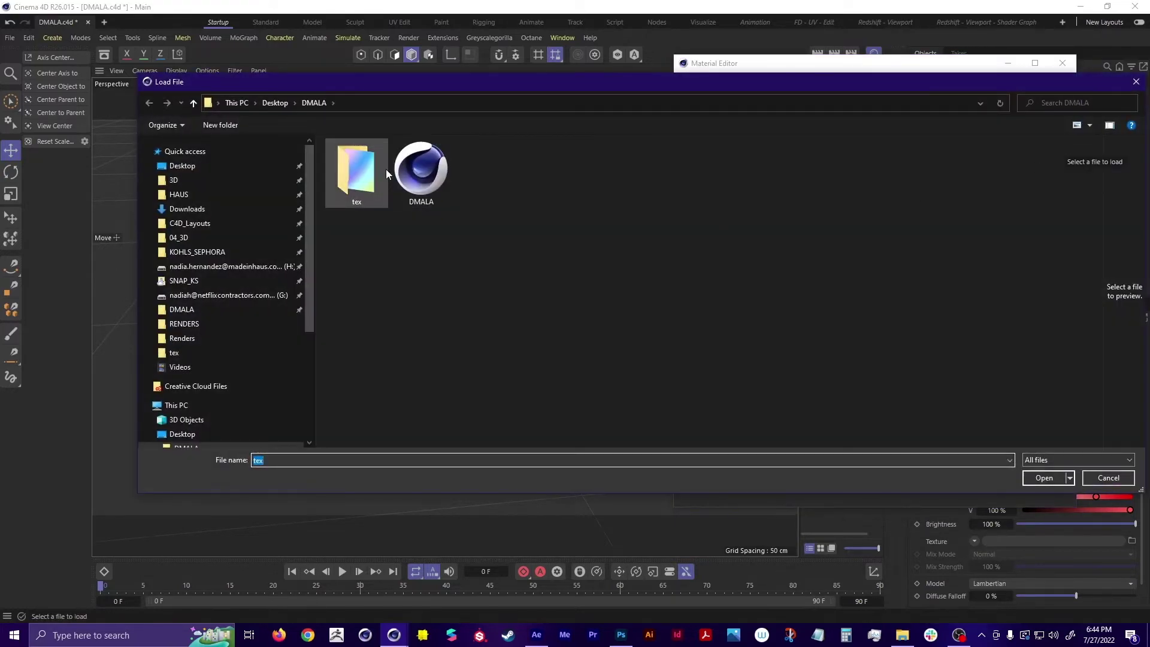
pyautogui.doubleClick(356, 173)
pyautogui.doubleClick(356, 171)
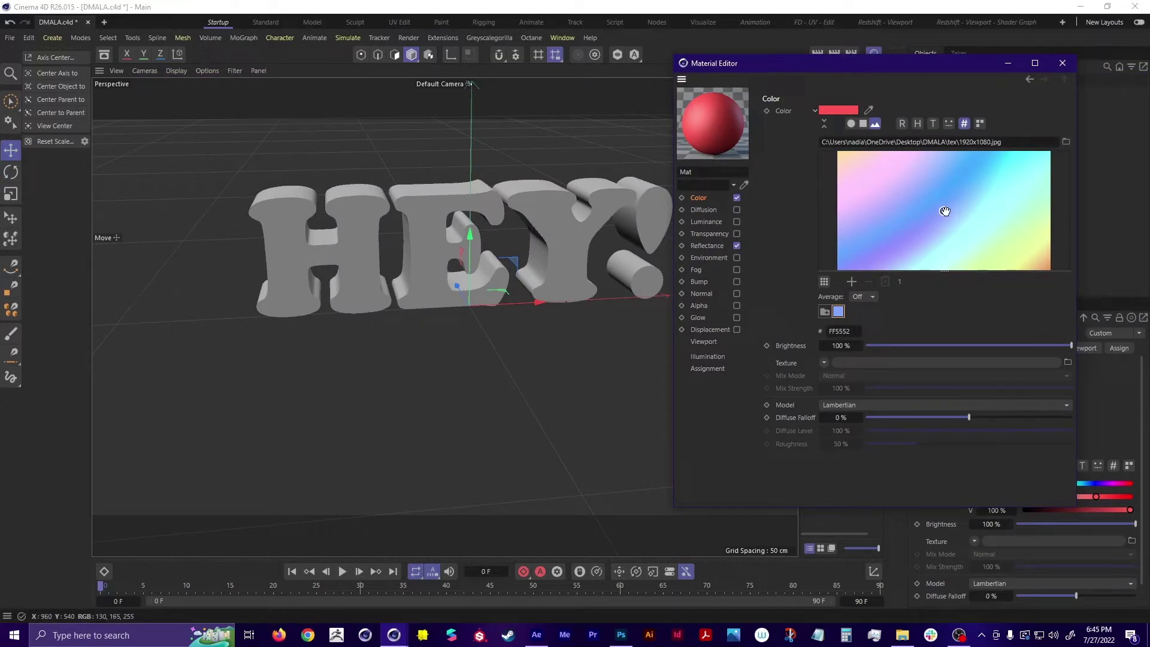
pyautogui.moveTo(946, 213); pyautogui.dragTo(1034, 239)
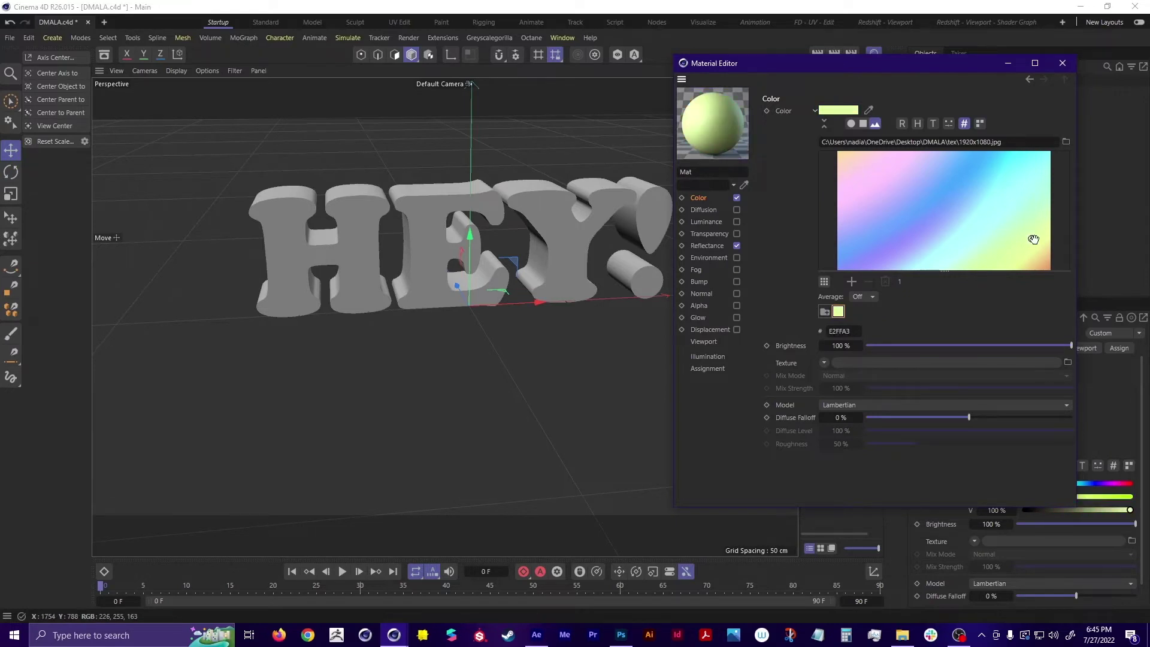
# Set the material's color to bright green 04FF1C on the single-color wheel and rename the material Green
pyautogui.click(850, 123)
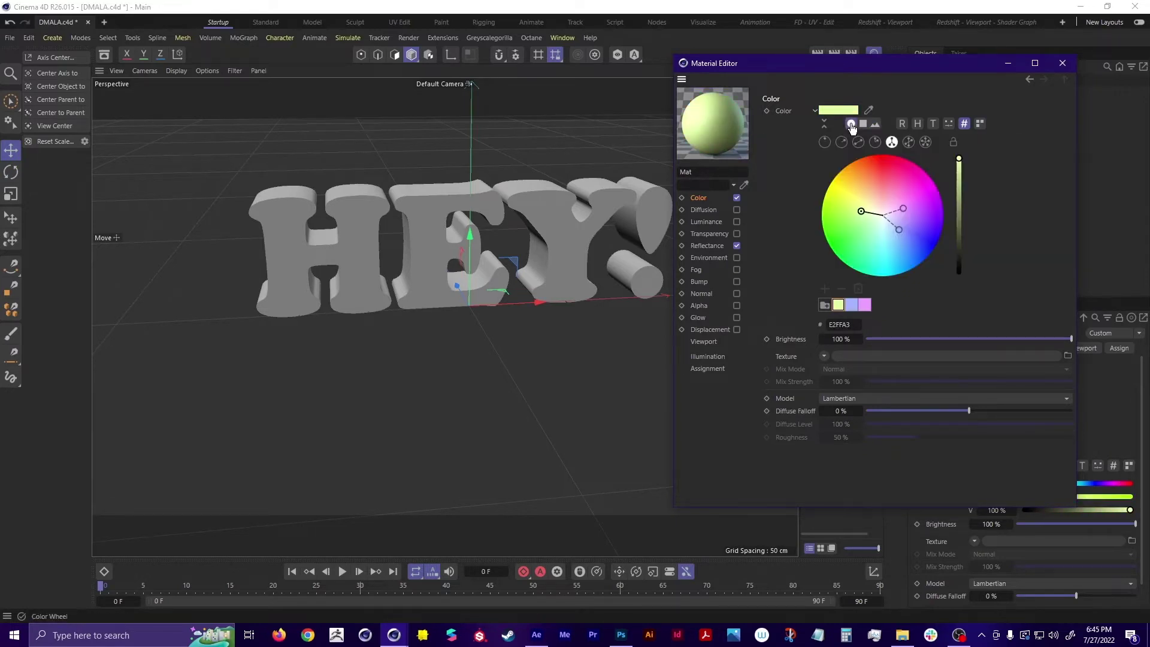
pyautogui.click(825, 143)
pyautogui.moveTo(860, 210); pyautogui.dragTo(833, 249)
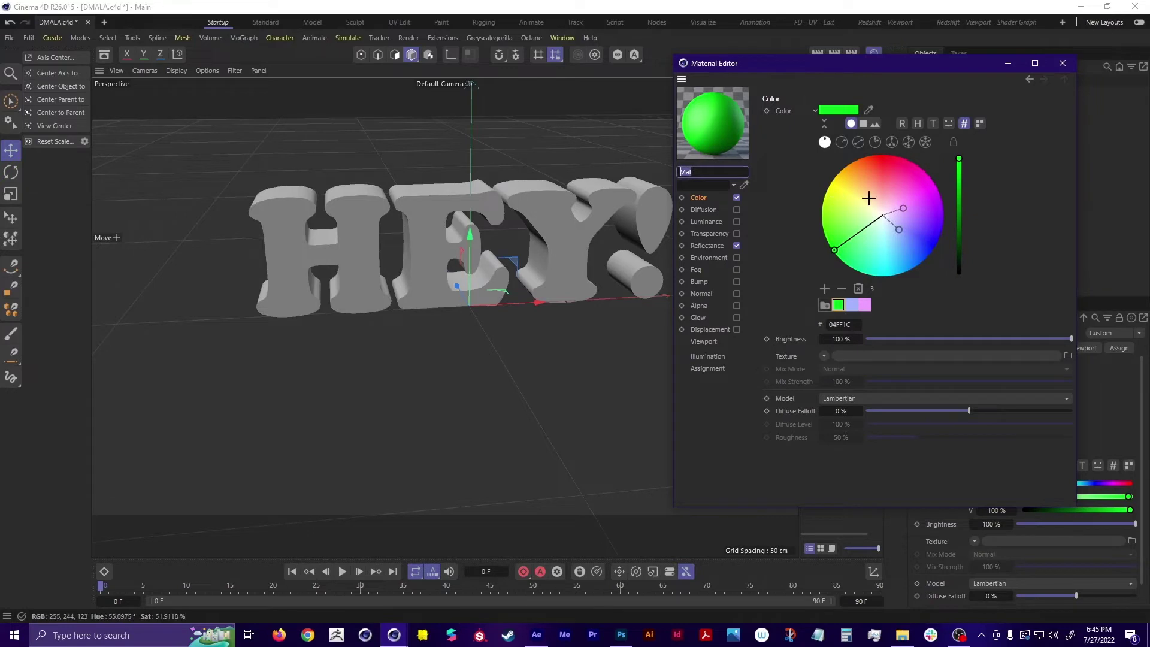
pyautogui.write('Green')
pyautogui.click(1063, 63)
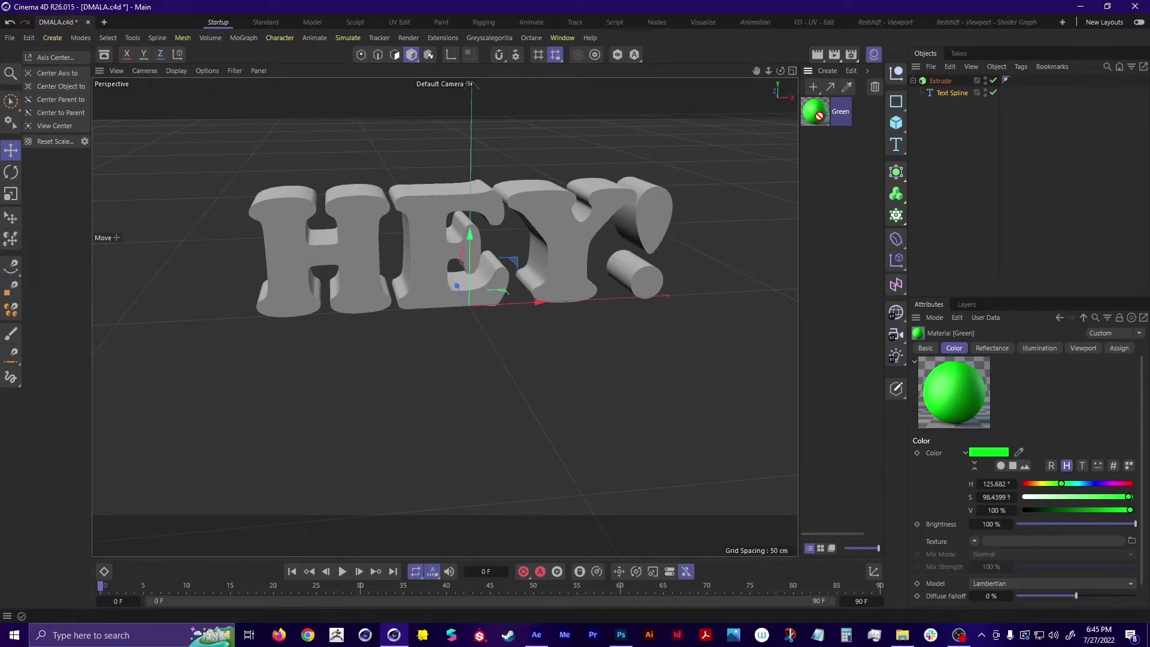
# Apply the Green material to the HEY! text, delete that material tag, and reassign the material to the Extrude object
pyautogui.moveTo(722, 163); pyautogui.dragTo(651, 202)
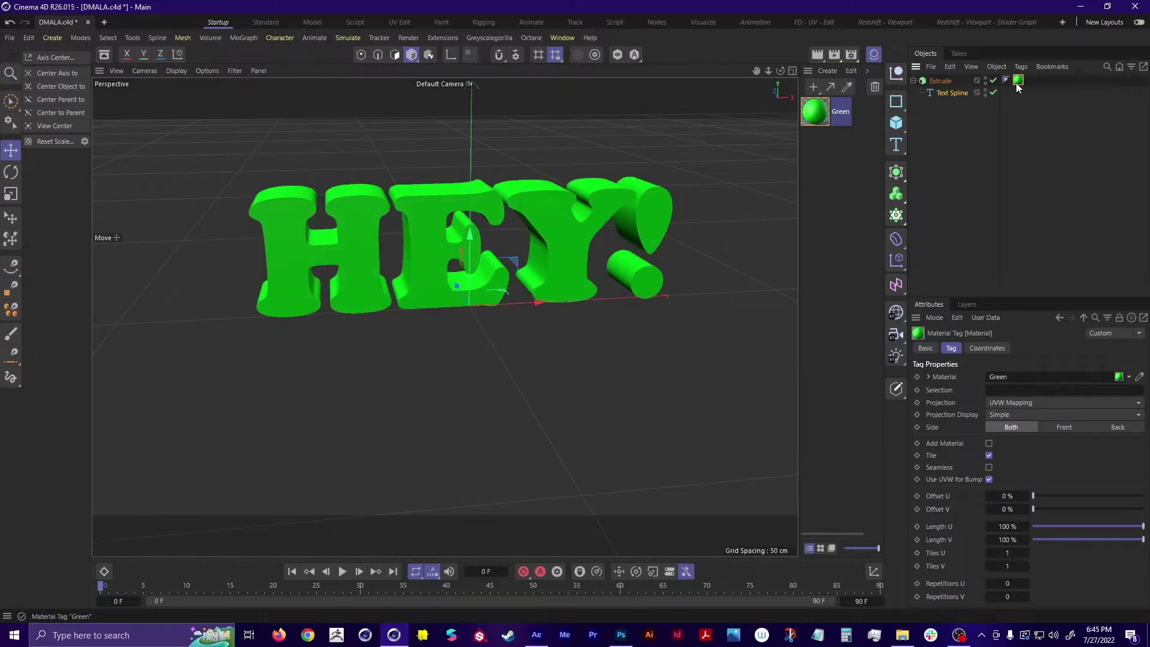
pyautogui.press('Delete')
pyautogui.moveTo(814, 114); pyautogui.dragTo(940, 82)
pyautogui.moveTo(469, 375)
pyautogui.keyDown('alt'); pyautogui.mouseDown()
pyautogui.moveTo(592, 314)
pyautogui.moveTo(406, 343)
pyautogui.moveTo(432, 385)
pyautogui.moveTo(475, 392)
pyautogui.mouseUp(); pyautogui.keyUp('alt')
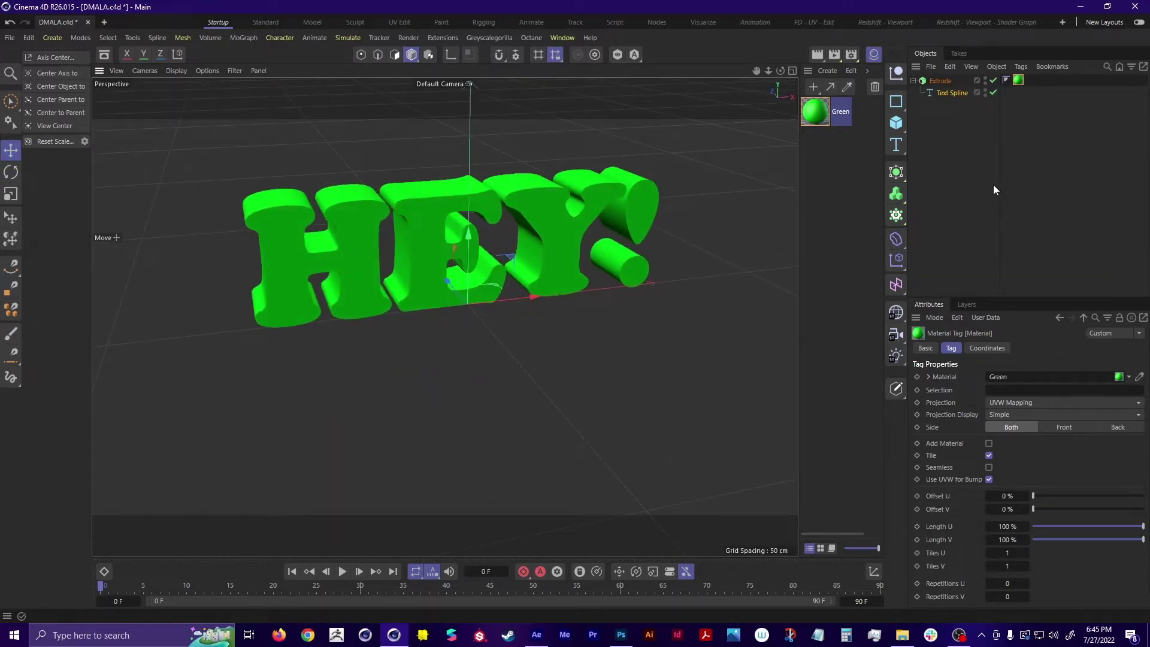
# Try different extrusion depths on the Extrude object and set its Offset to 147 cm
pyautogui.click(942, 81)
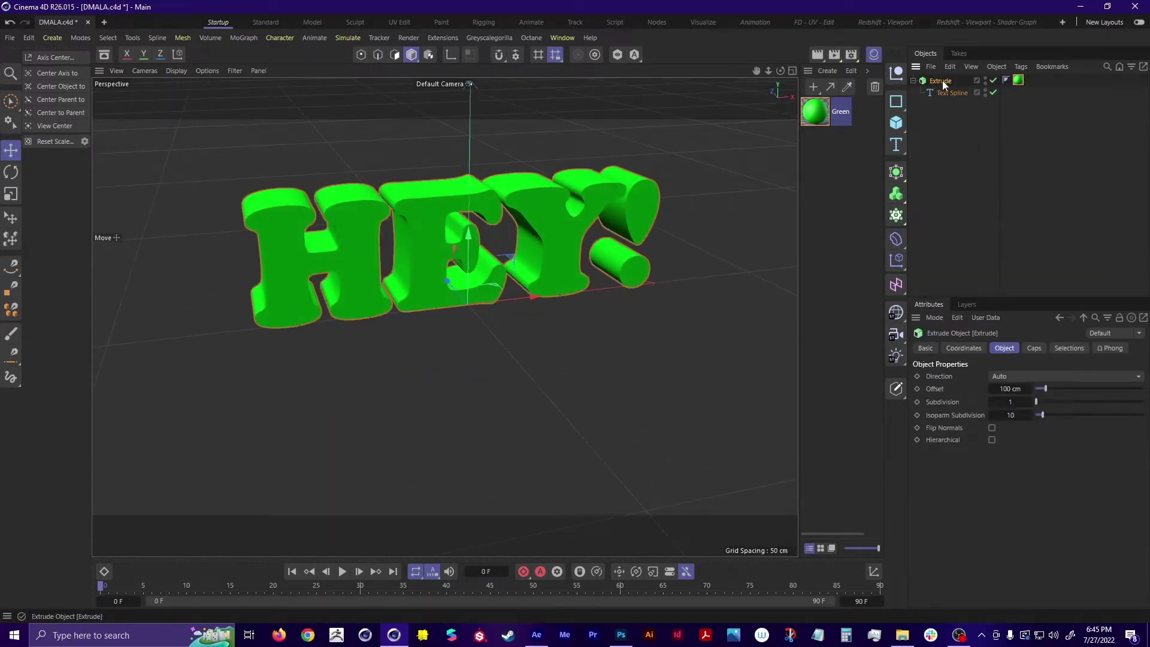
pyautogui.keyDown('alt'); pyautogui.moveTo(534, 303); pyautogui.dragTo(457, 347); pyautogui.keyUp('alt')
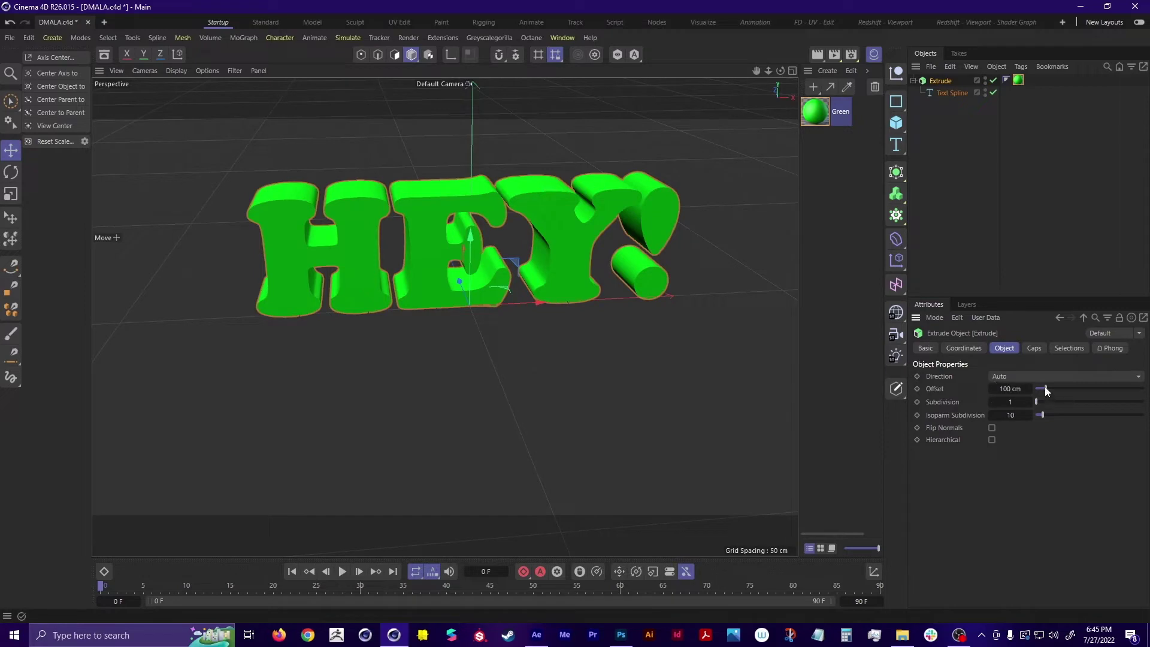
pyautogui.moveTo(1045, 389)
pyautogui.mouseDown()
pyautogui.moveTo(1126, 389)
pyautogui.moveTo(1047, 412)
pyautogui.mouseUp()
pyautogui.keyDown('alt'); pyautogui.moveTo(531, 425); pyautogui.dragTo(562, 416); pyautogui.keyUp('alt')
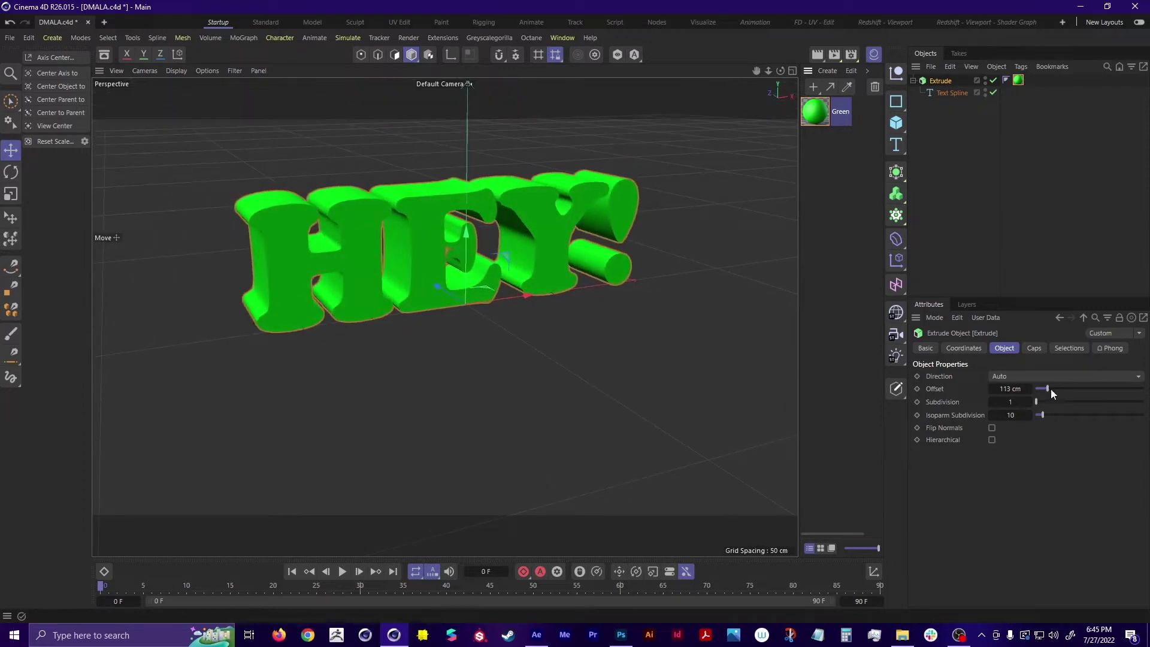
pyautogui.moveTo(1046, 389); pyautogui.dragTo(1143, 388)
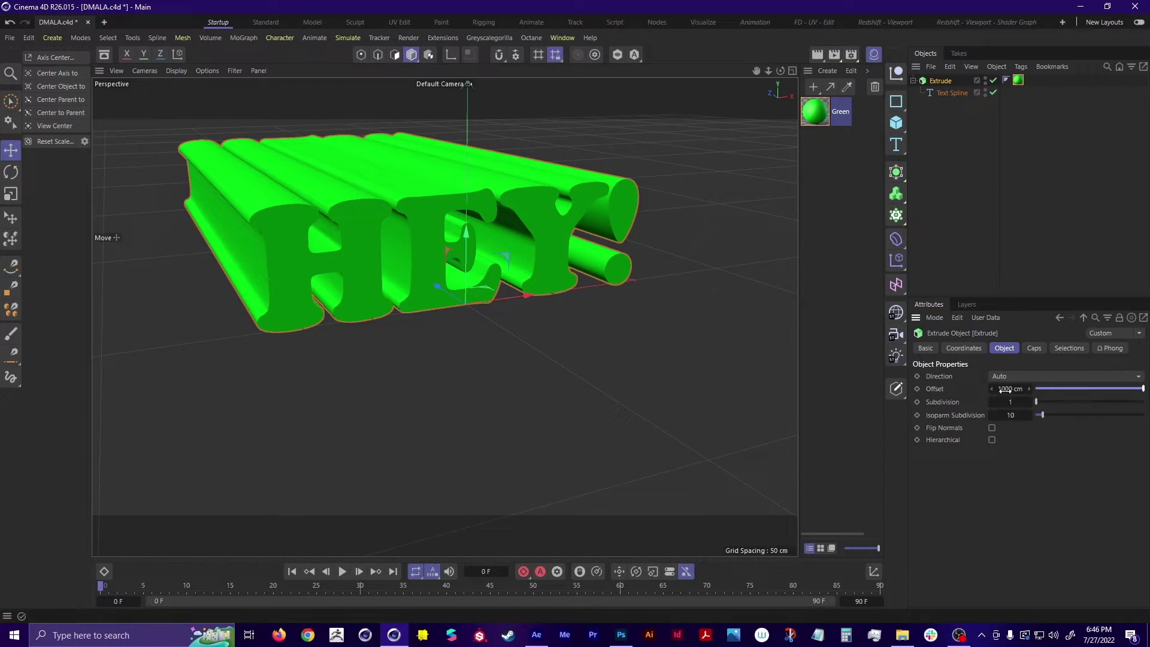
pyautogui.moveTo(1004, 390)
pyautogui.mouseDown()
pyautogui.moveTo(1042, 390)
pyautogui.moveTo(1000, 390)
pyautogui.moveTo(1017, 389)
pyautogui.mouseUp()
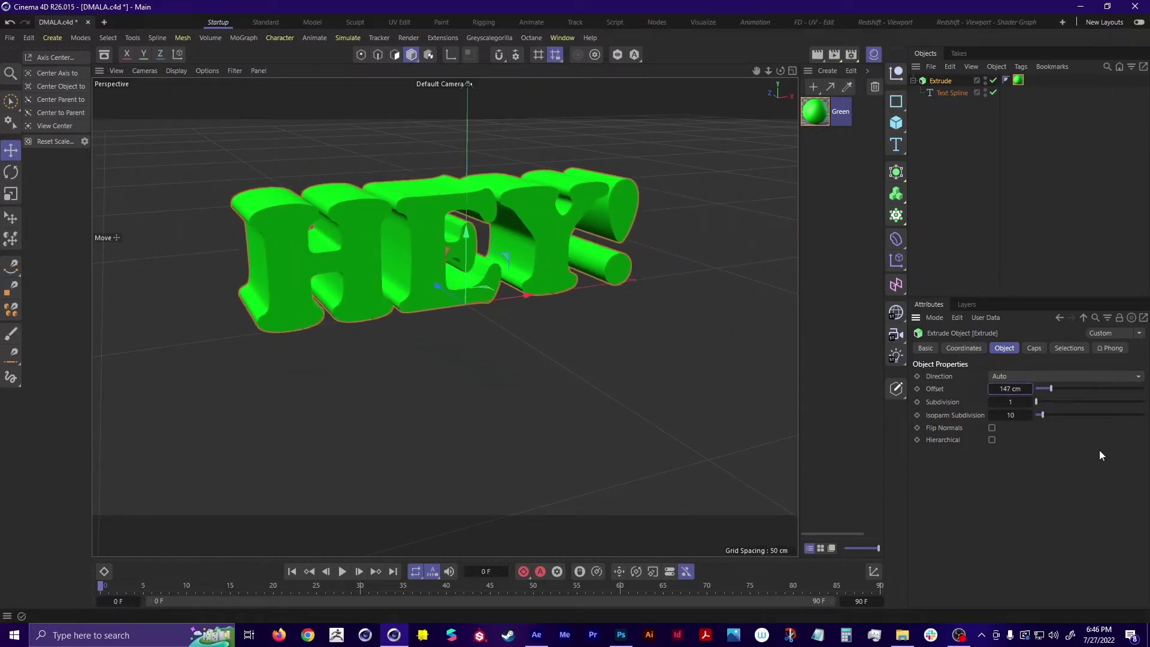
# Try disabling the Extrude's Start Cap and End Cap to see the hollow letters, and enable both caps again
pyautogui.click(1029, 350)
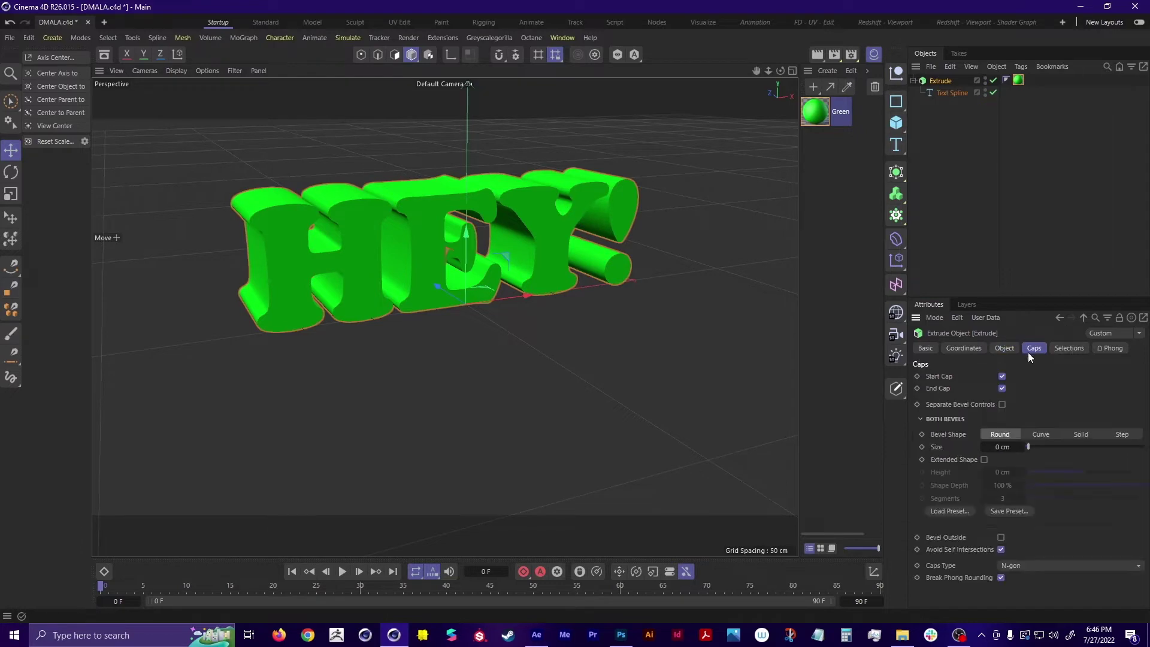
pyautogui.click(1002, 376)
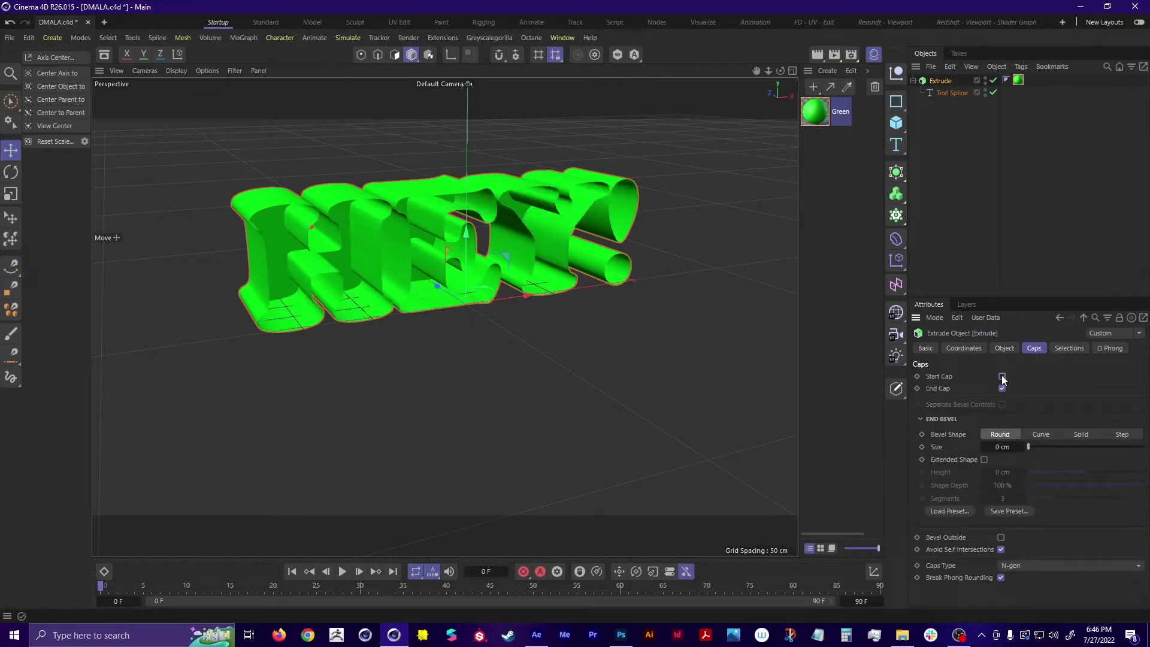
pyautogui.click(1001, 376)
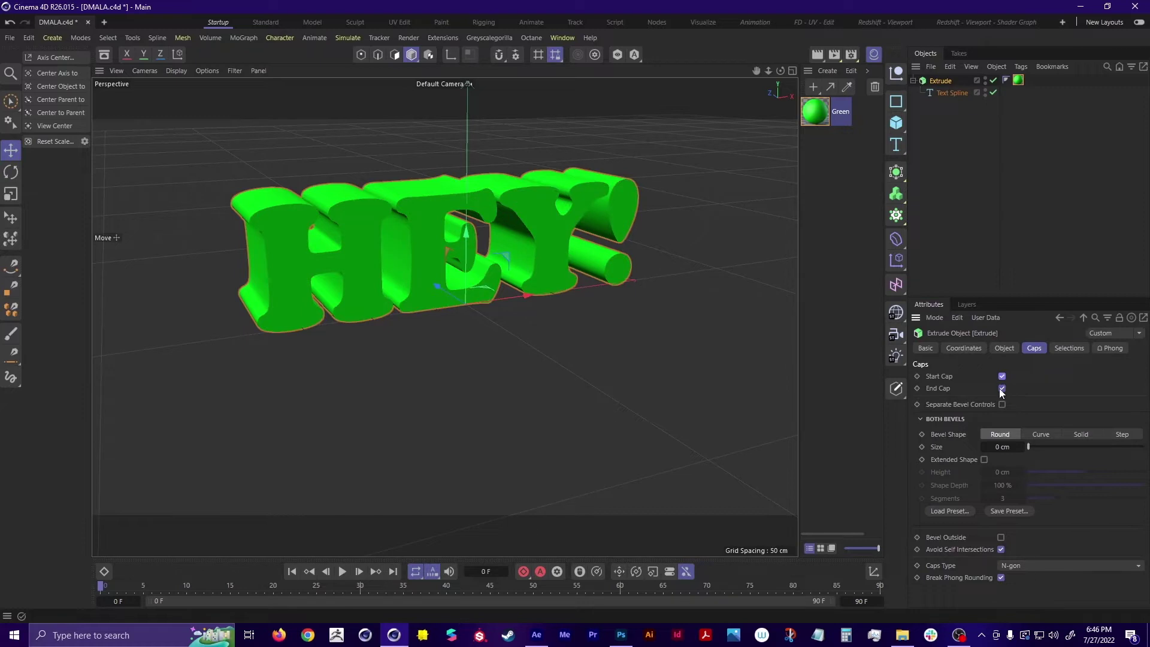
pyautogui.click(1001, 388)
pyautogui.click(1002, 376)
pyautogui.keyDown('alt'); pyautogui.moveTo(541, 327); pyautogui.dragTo(509, 333); pyautogui.keyUp('alt')
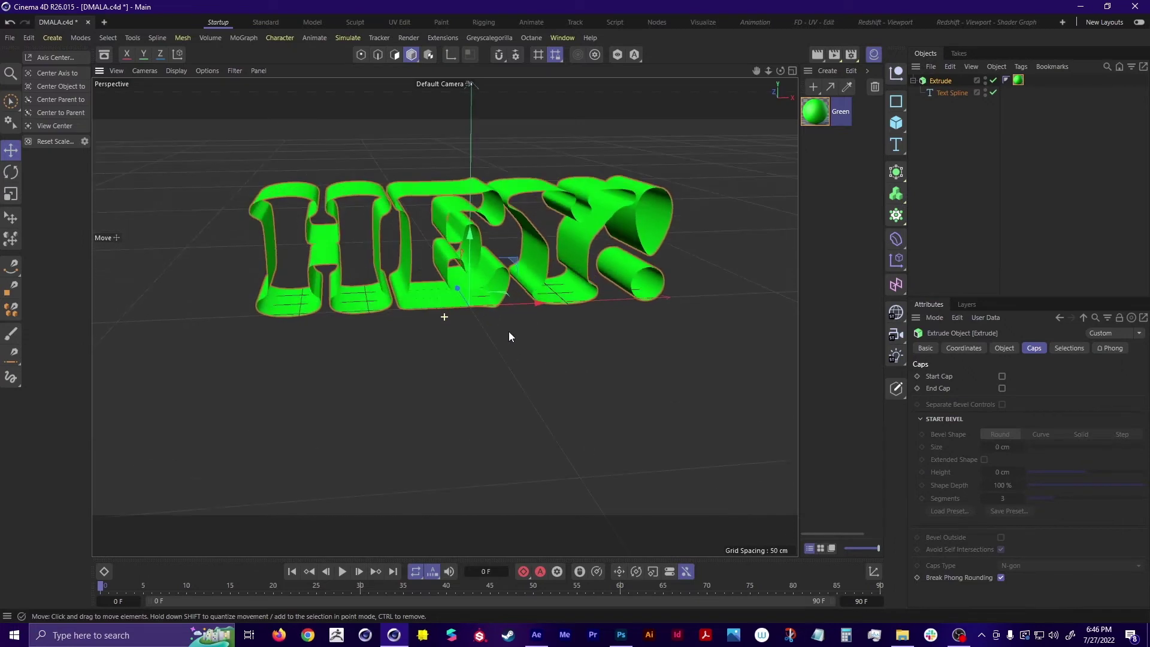
pyautogui.click(1002, 376)
pyautogui.click(1001, 388)
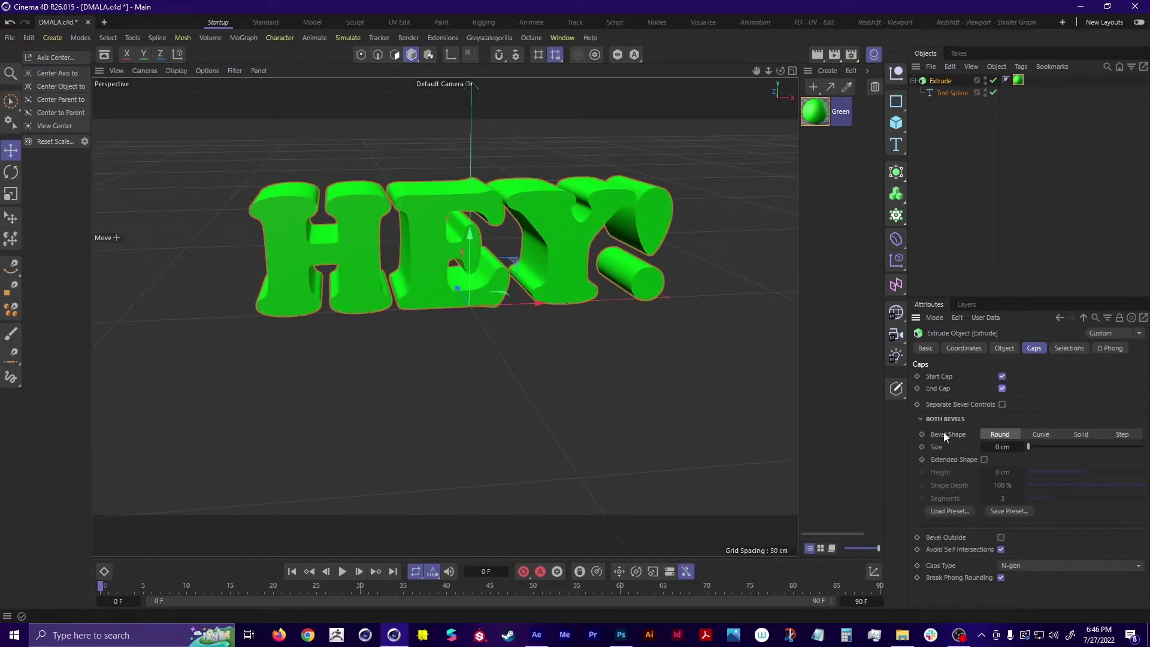
# Give both caps of the extruded text a Round bevel with a size of 3.85 cm
pyautogui.scroll(6, 506, 213)
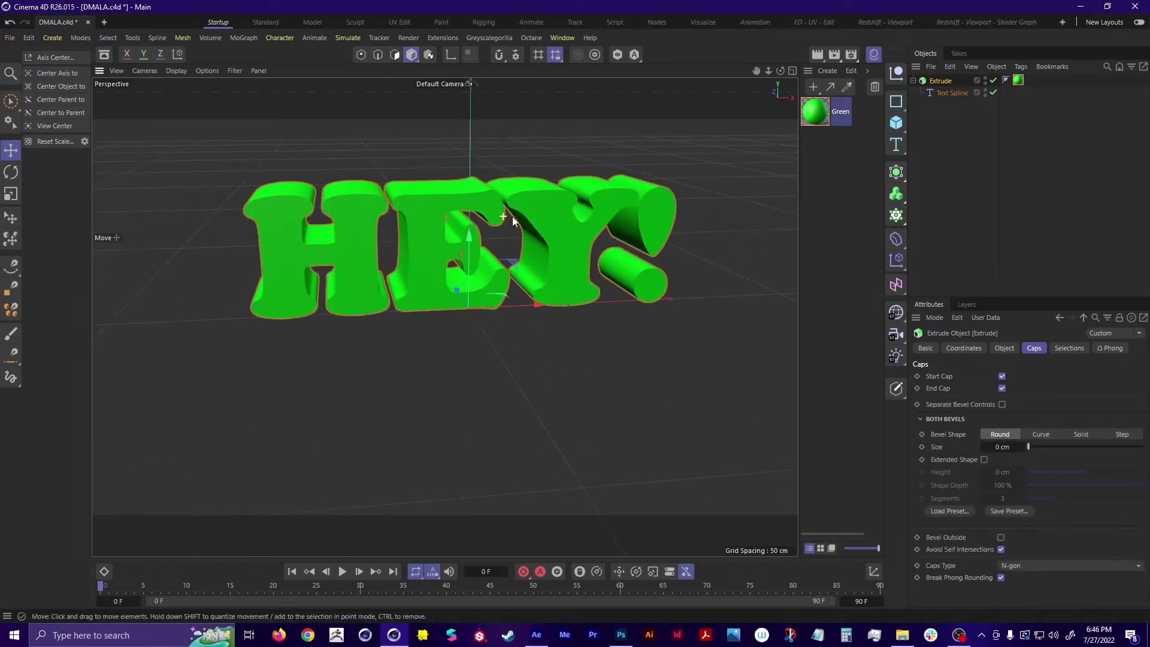
pyautogui.scroll(2, 584, 265)
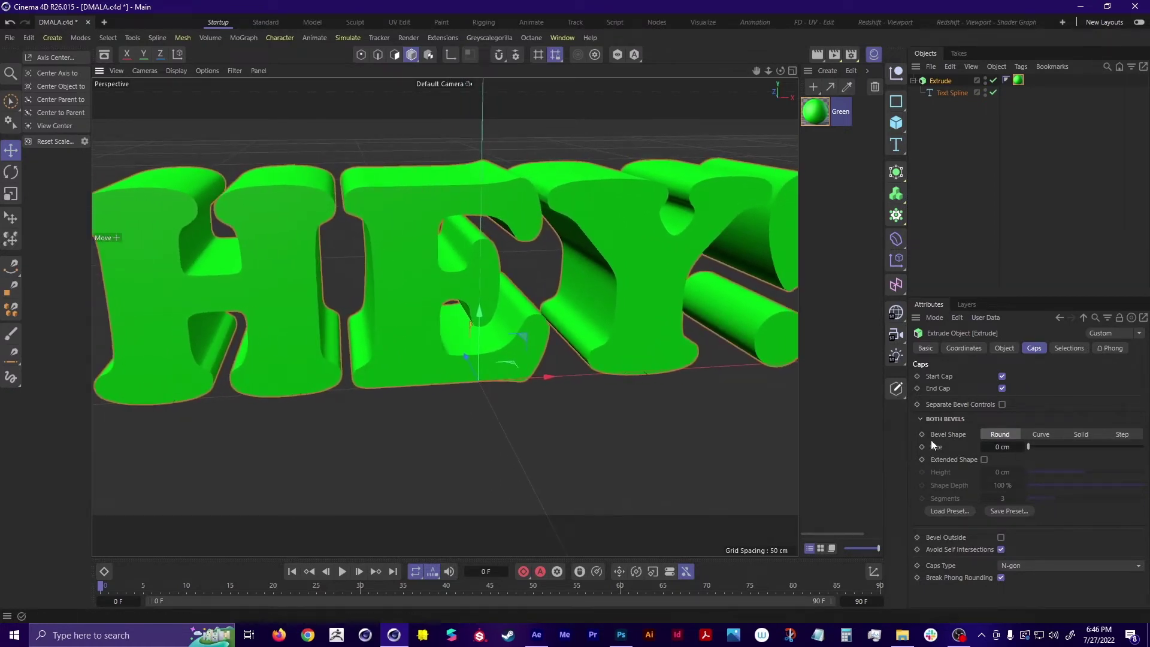
pyautogui.moveTo(1034, 448); pyautogui.dragTo(1030, 447)
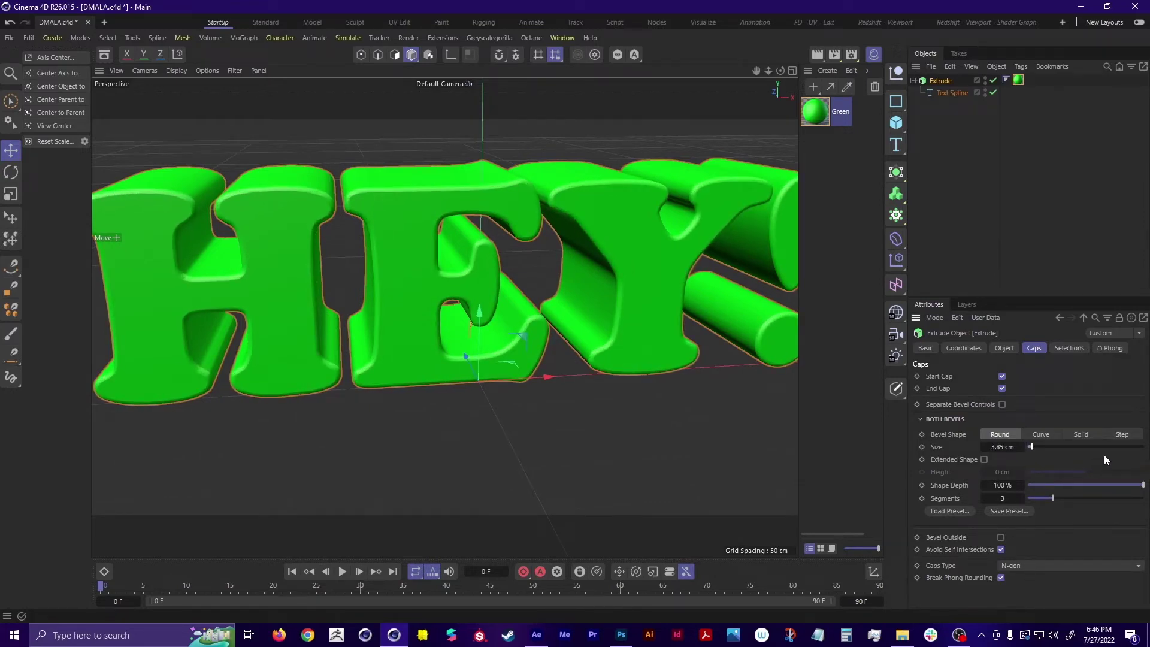
# Try the Step bevel shape on both caps with a size of 8.97 cm
pyautogui.click(1122, 434)
pyautogui.keyDown('alt'); pyautogui.moveTo(578, 372); pyautogui.dragTo(583, 359); pyautogui.keyUp('alt')
pyautogui.moveTo(1054, 449)
pyautogui.mouseDown()
pyautogui.moveTo(1039, 443)
pyautogui.moveTo(1054, 458)
pyautogui.moveTo(1033, 458)
pyautogui.mouseUp()
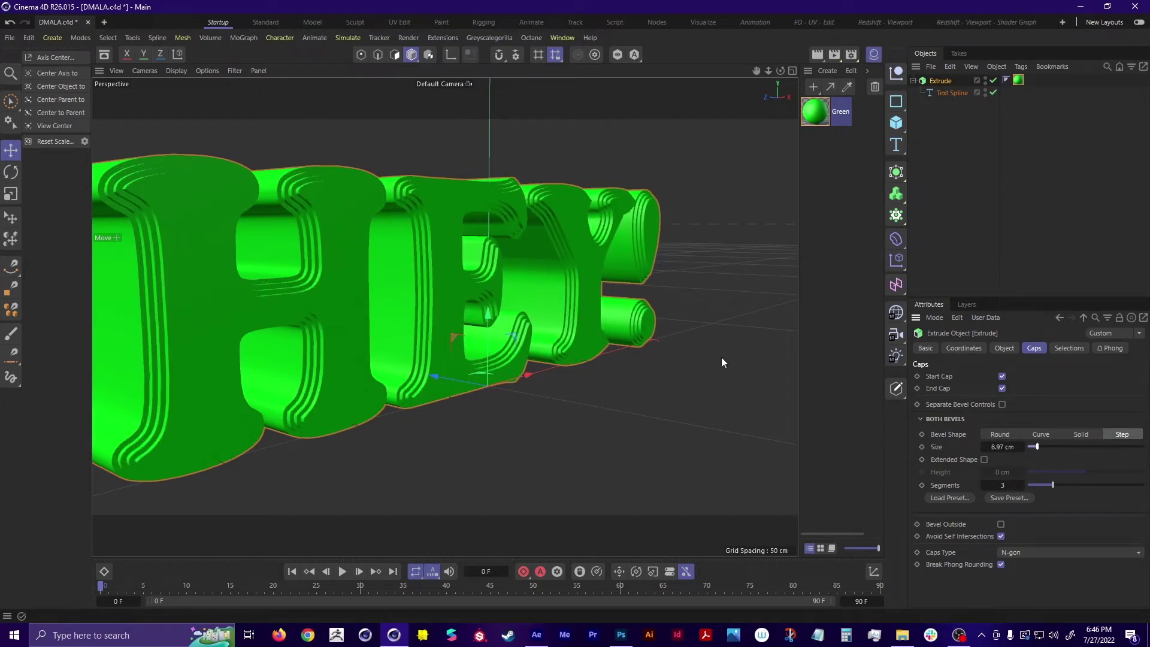
pyautogui.scroll(3, 720, 357)
# Set the bevel shape of both caps to Round and the bevel size to 3.33 cm
pyautogui.click(999, 434)
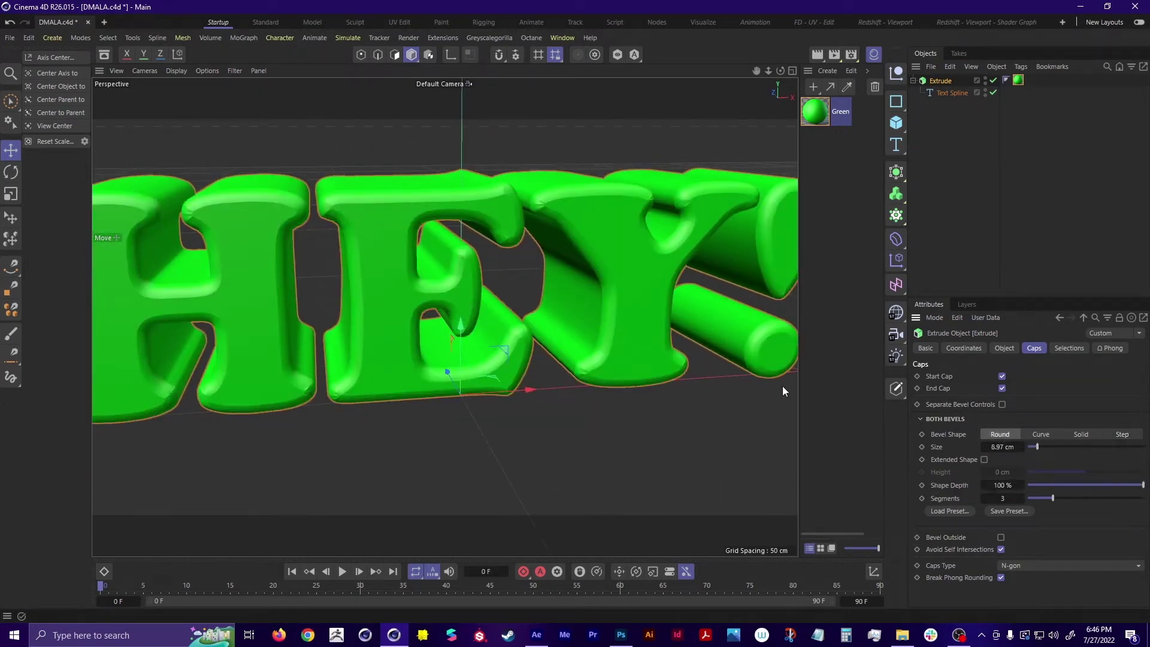
pyautogui.scroll(-3, 617, 315)
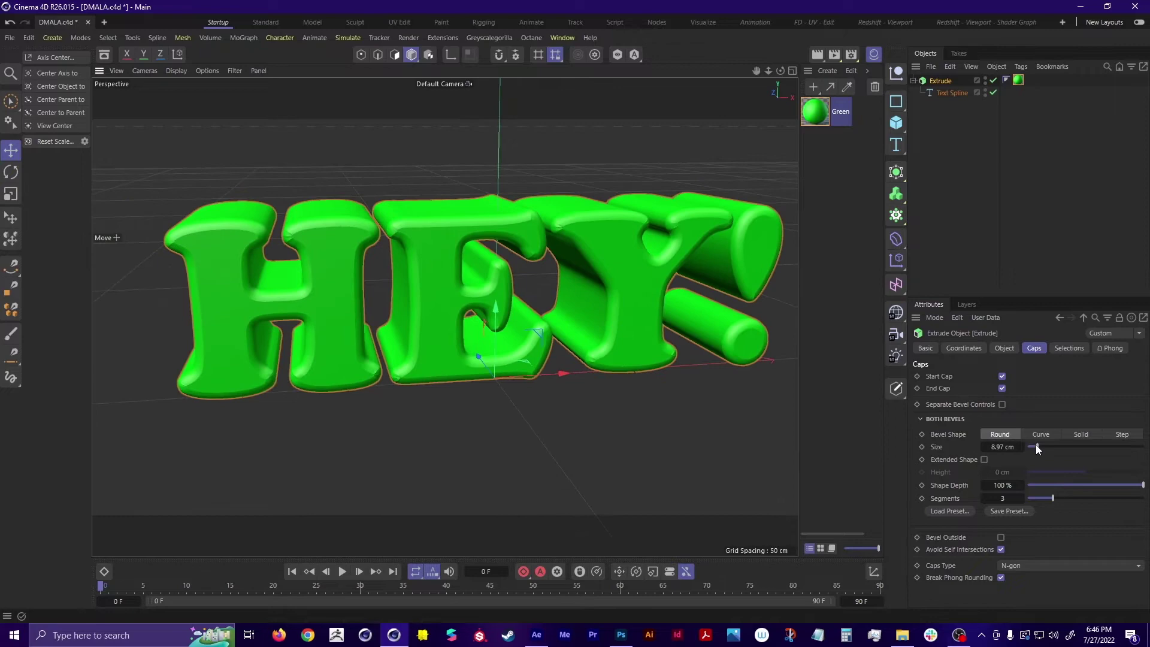
pyautogui.moveTo(1036, 446); pyautogui.dragTo(1031, 448)
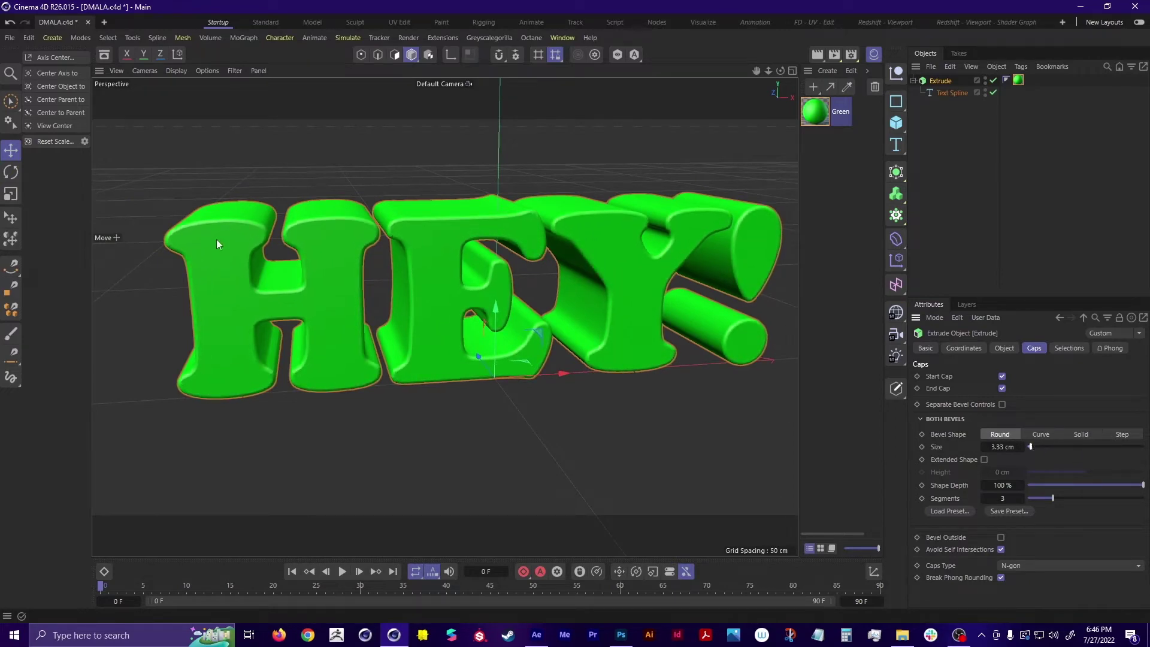
# Enable the Start Cap polygon selection C1 on the Extrude object and select its selection tag
pyautogui.keyDown('alt'); pyautogui.moveTo(519, 324); pyautogui.dragTo(622, 382); pyautogui.keyUp('alt')
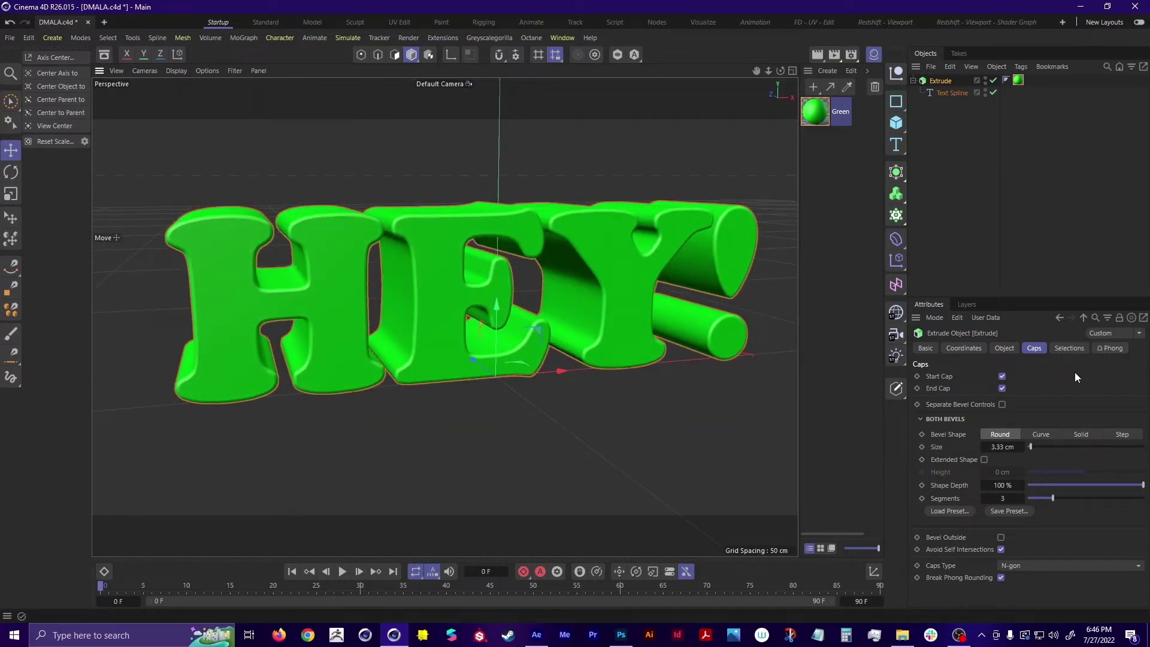
pyautogui.click(1067, 349)
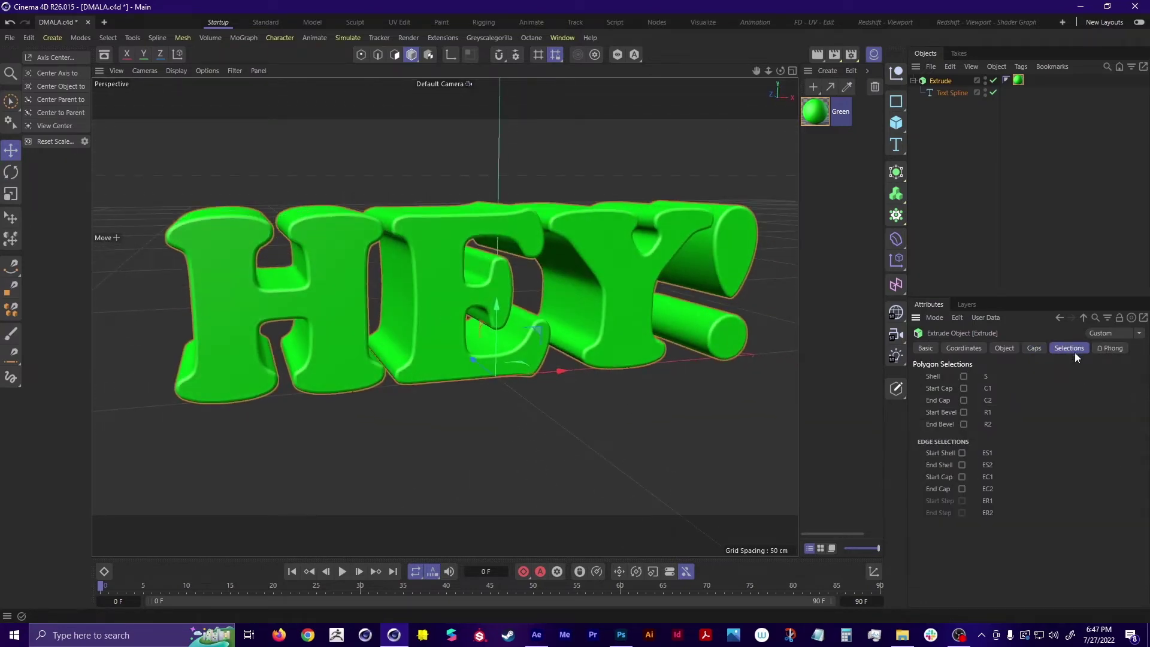
pyautogui.click(963, 388)
pyautogui.click(1017, 81)
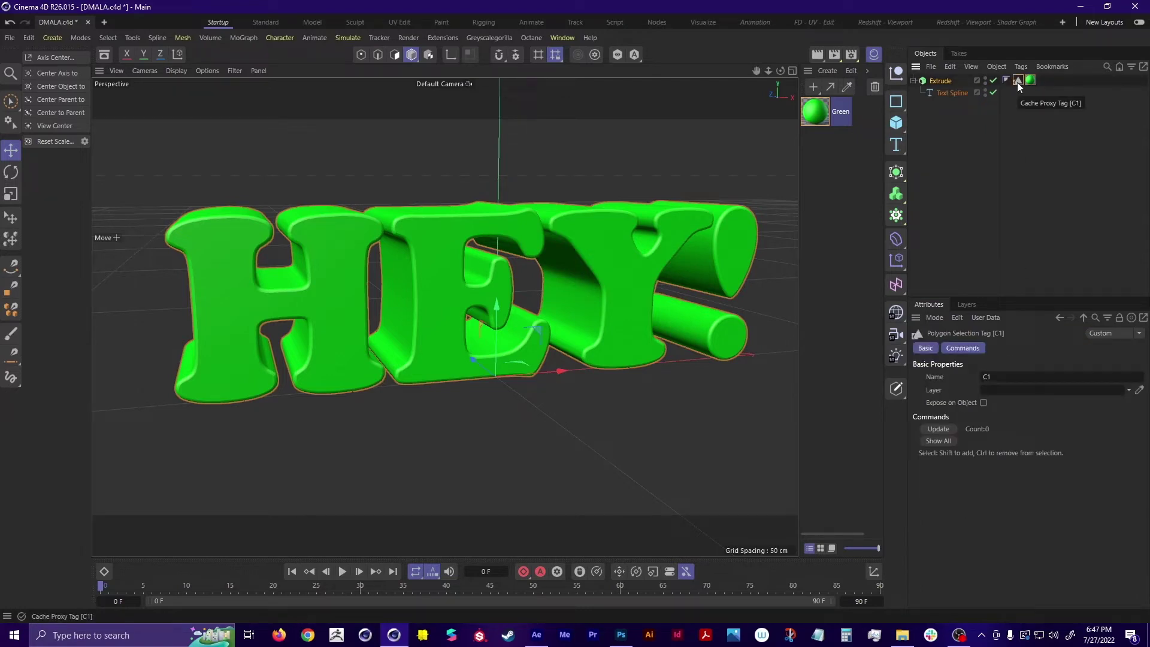
# Create a new material with the magenta color FF00E2 and name it Pink
pyautogui.doubleClick(830, 157)
pyautogui.doubleClick(816, 113)
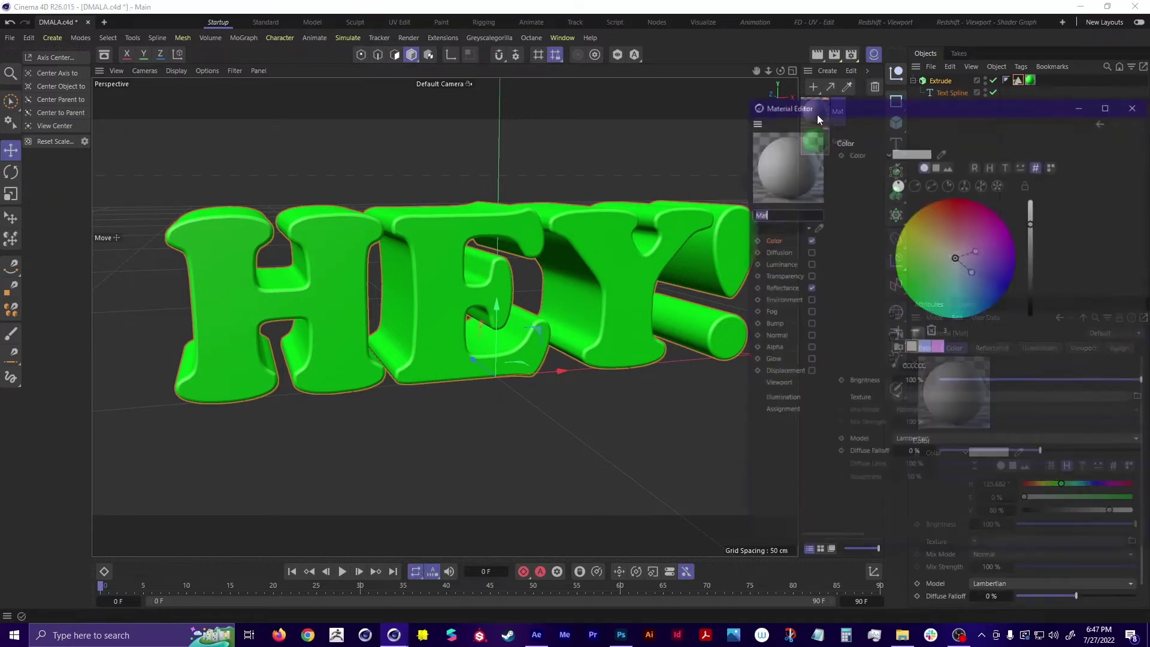
pyautogui.moveTo(982, 222); pyautogui.dragTo(1033, 189)
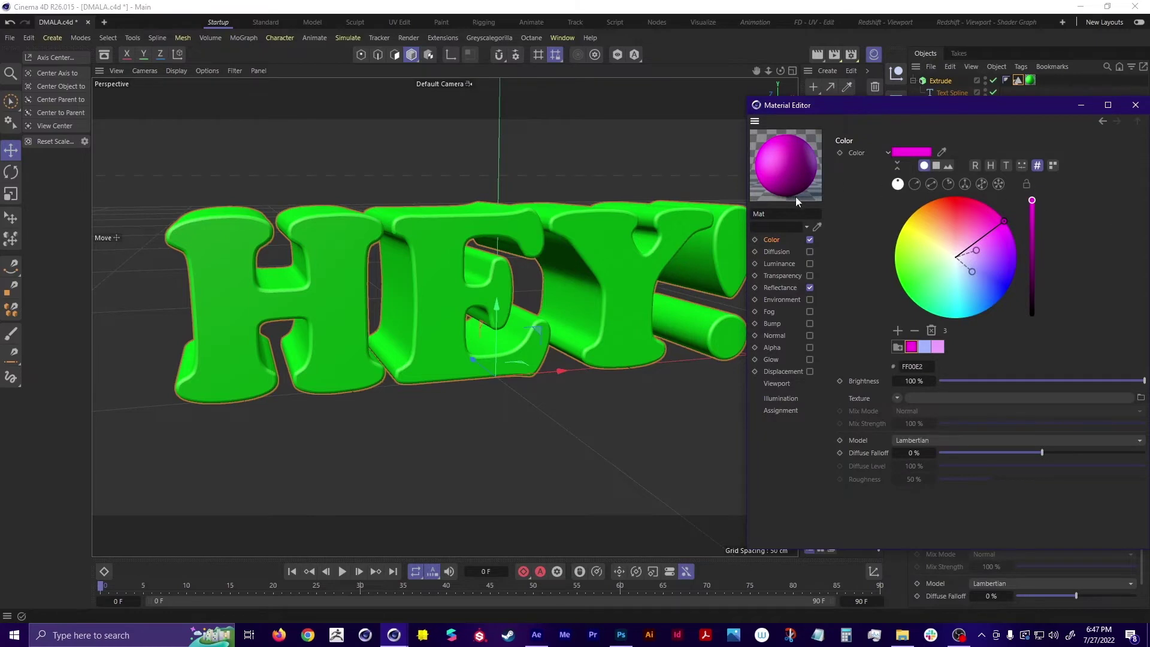
pyautogui.click(771, 225)
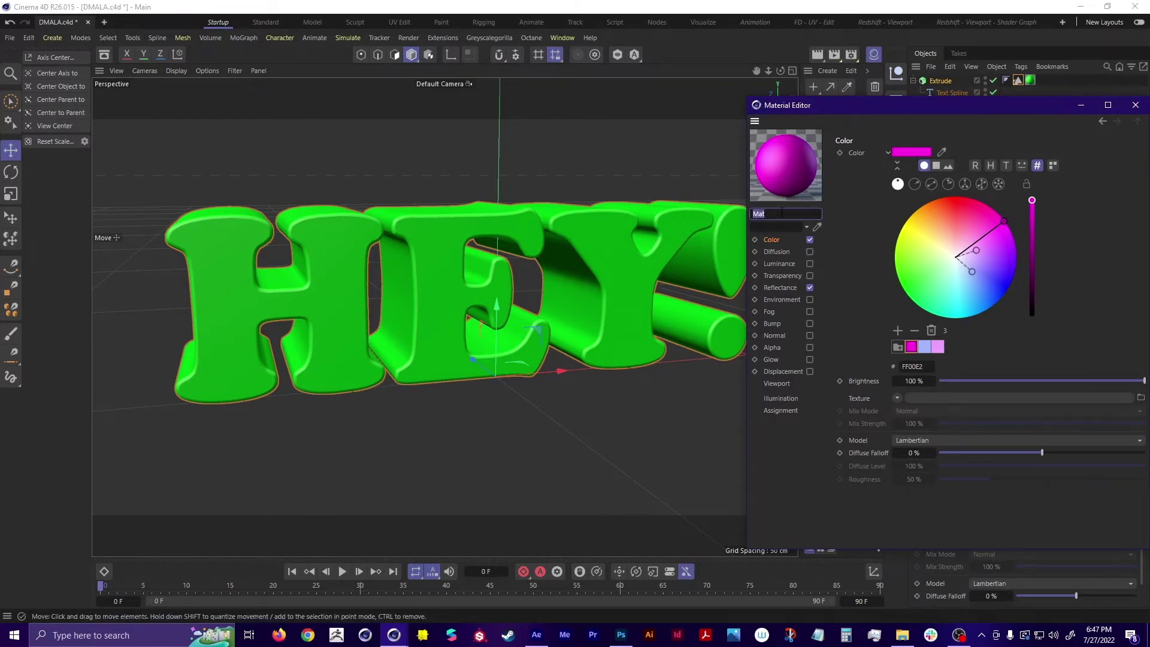
pyautogui.write('Pink')
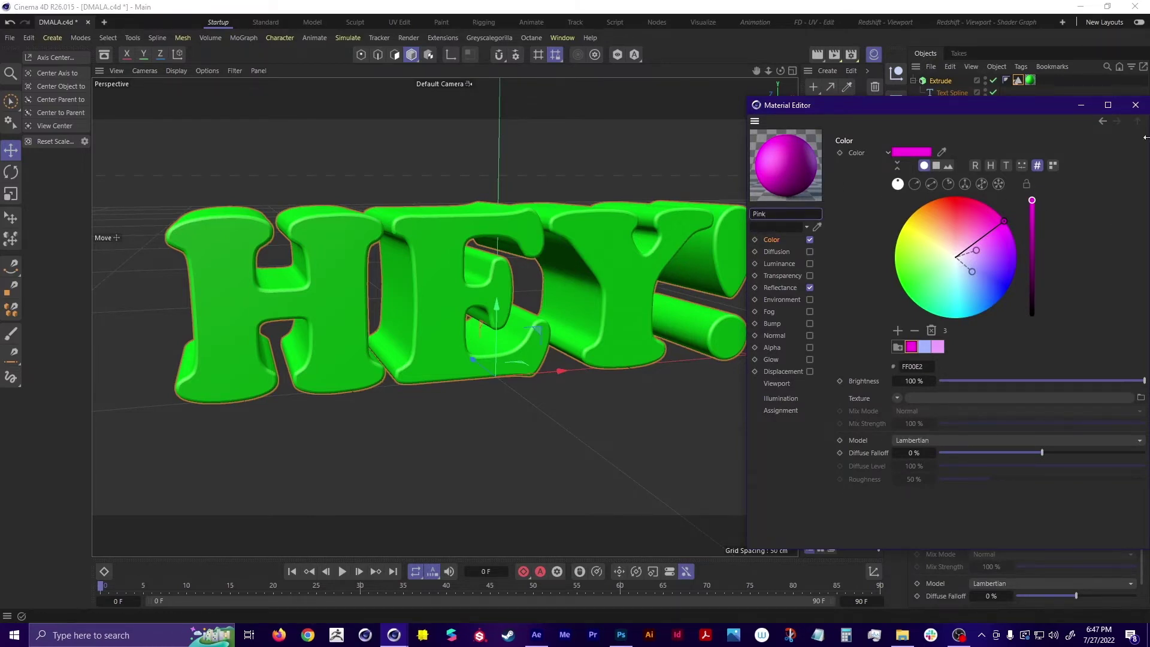
pyautogui.click(1128, 105)
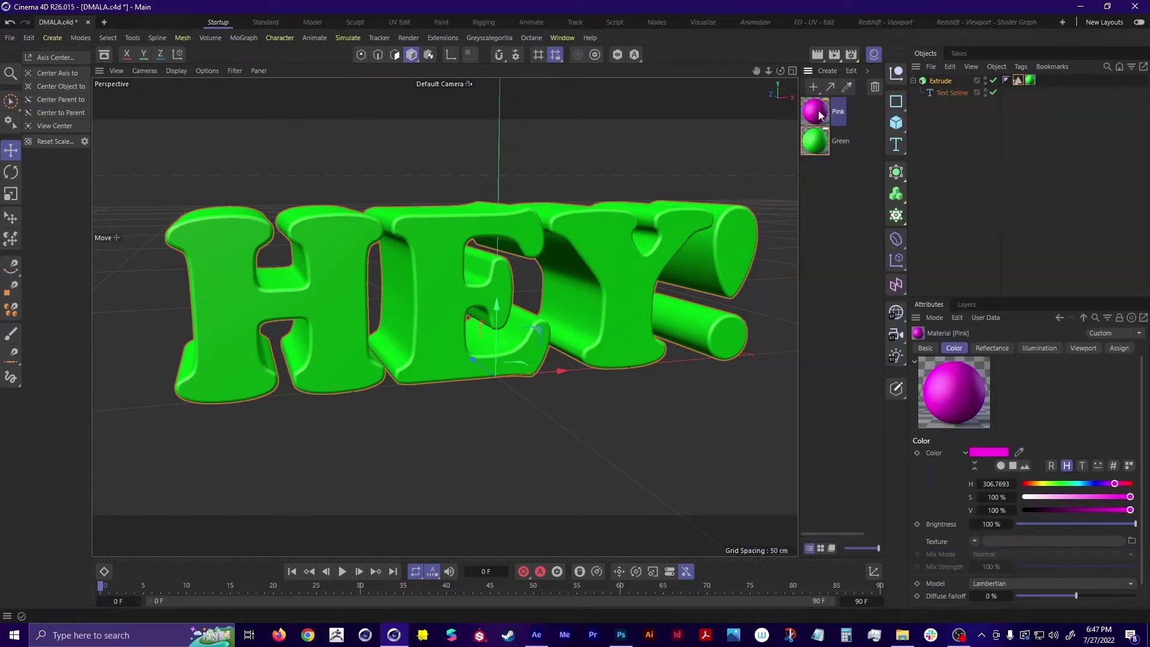
# Apply the Pink material to the Extrude object, try swapping its two material tags, and undo the reordering
pyautogui.moveTo(820, 115); pyautogui.dragTo(836, 113)
pyautogui.moveTo(951, 86); pyautogui.dragTo(952, 82)
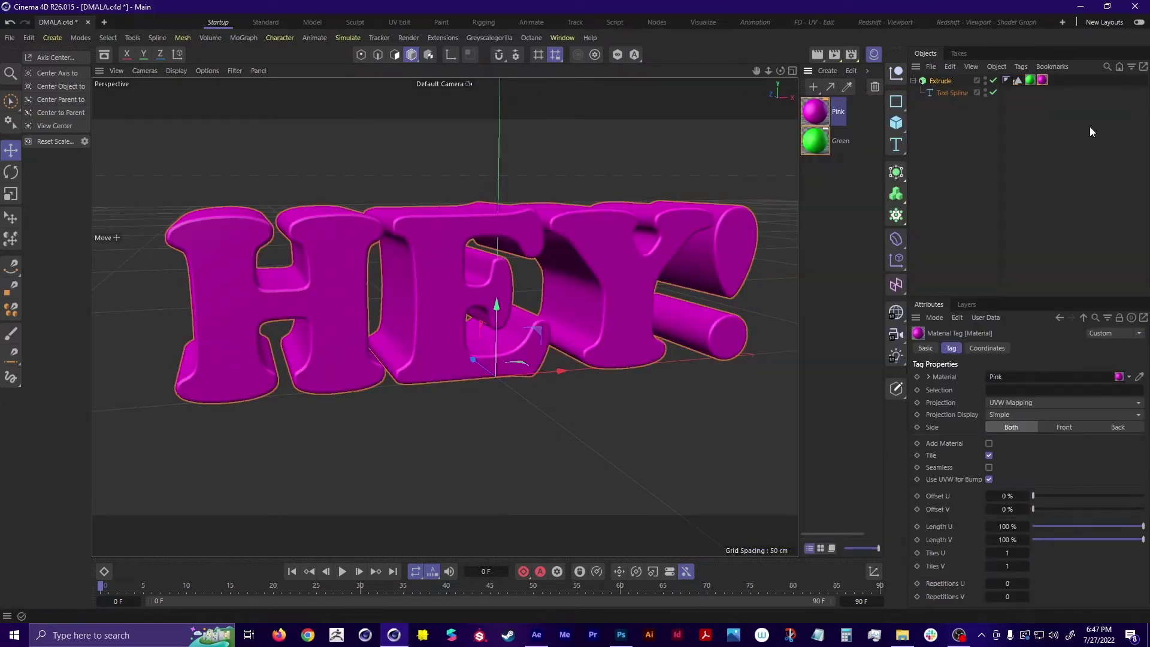
pyautogui.moveTo(1031, 80); pyautogui.dragTo(1046, 80)
pyautogui.hotkey('ctrl', 'z')
pyautogui.hotkey('ctrl', 'y')
pyautogui.hotkey('ctrl', 'z')
# Restrict the Extrude's Pink material tag to the start cap selection C1
pyautogui.click(1050, 111)
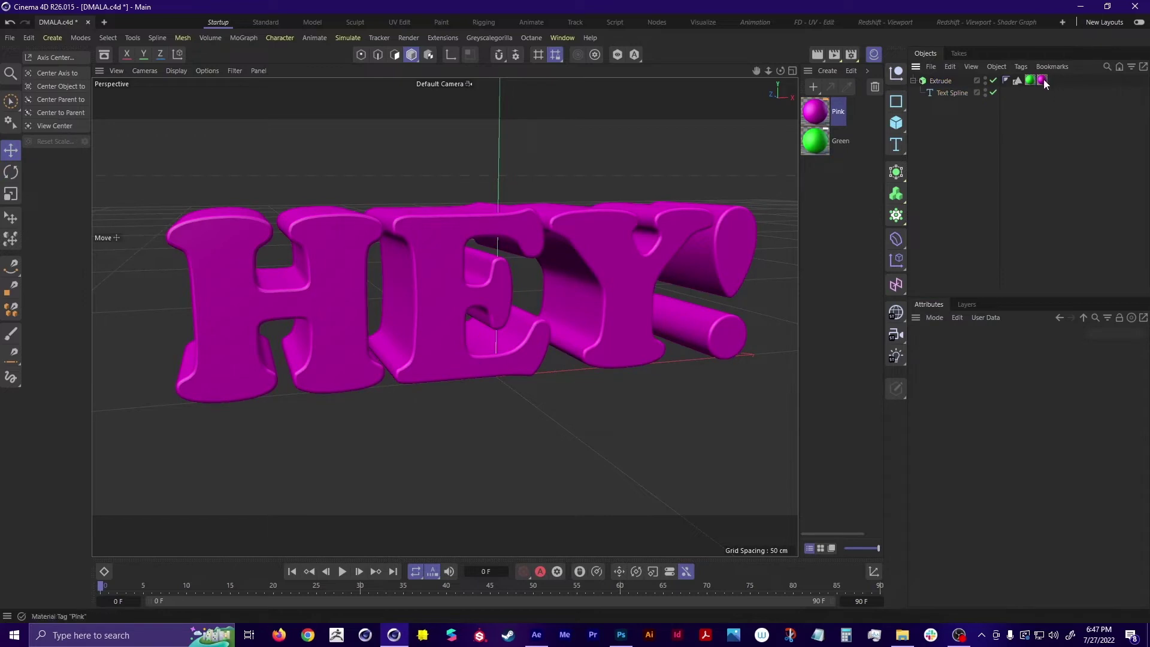
pyautogui.click(1043, 81)
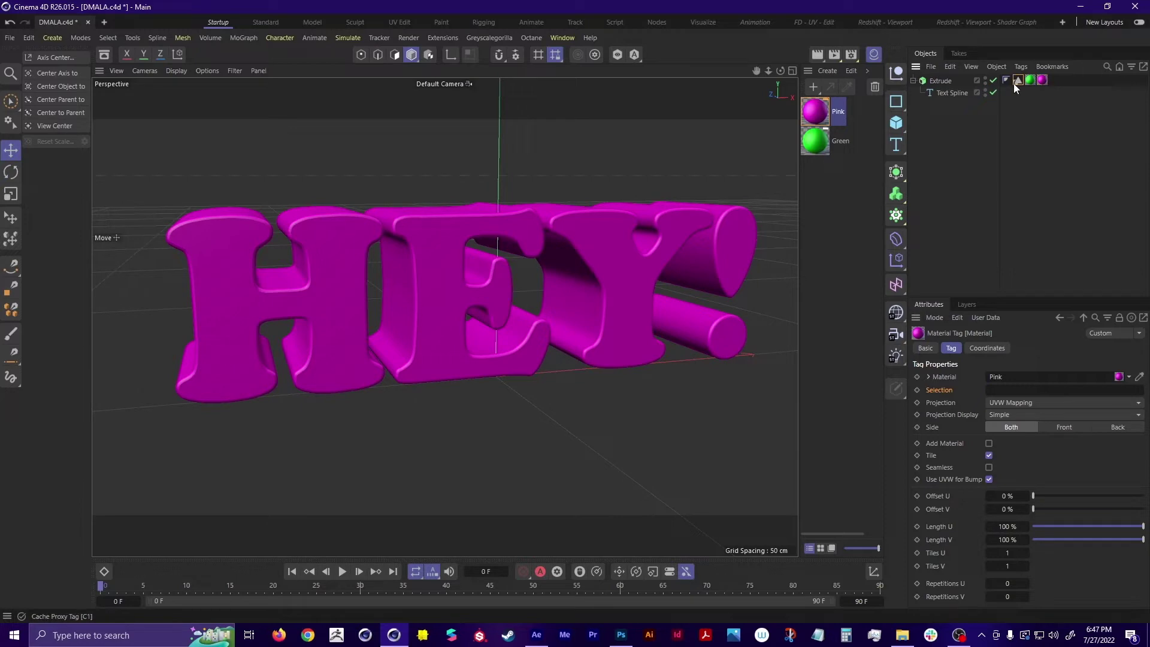
pyautogui.moveTo(1015, 85); pyautogui.dragTo(1047, 397)
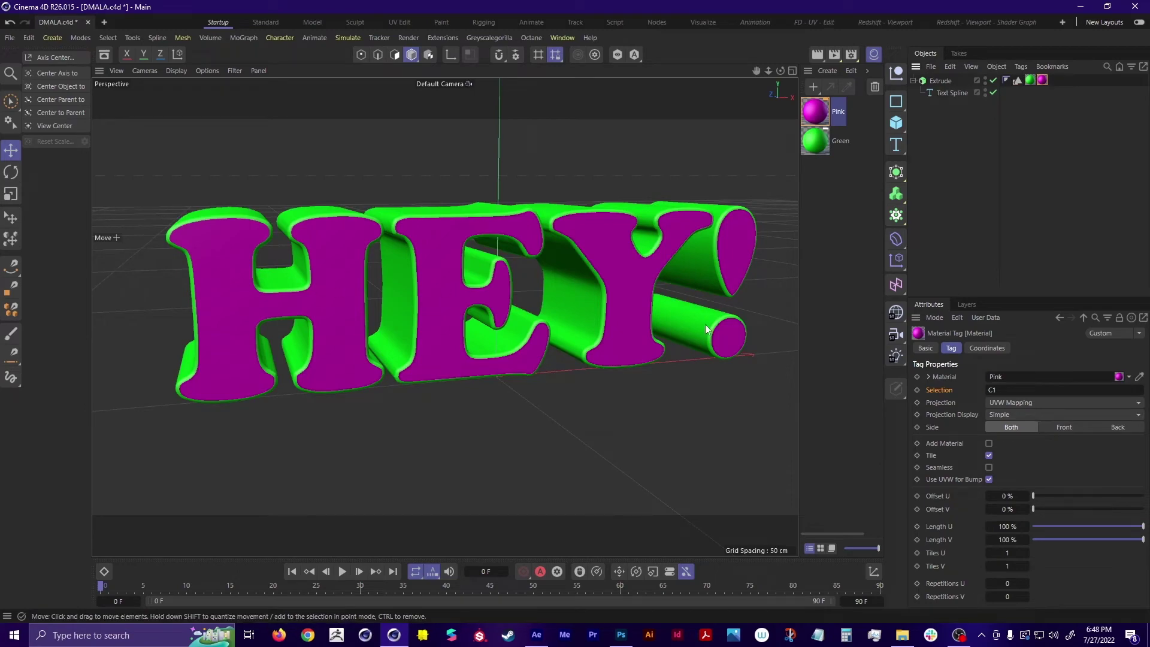
# Inspect the two-colored text from several angles and render the current view
pyautogui.keyDown('alt'); pyautogui.moveTo(361, 412); pyautogui.dragTo(488, 204); pyautogui.keyUp('alt')
pyautogui.keyDown('alt'); pyautogui.moveTo(488, 358); pyautogui.dragTo(492, 303); pyautogui.keyUp('alt')
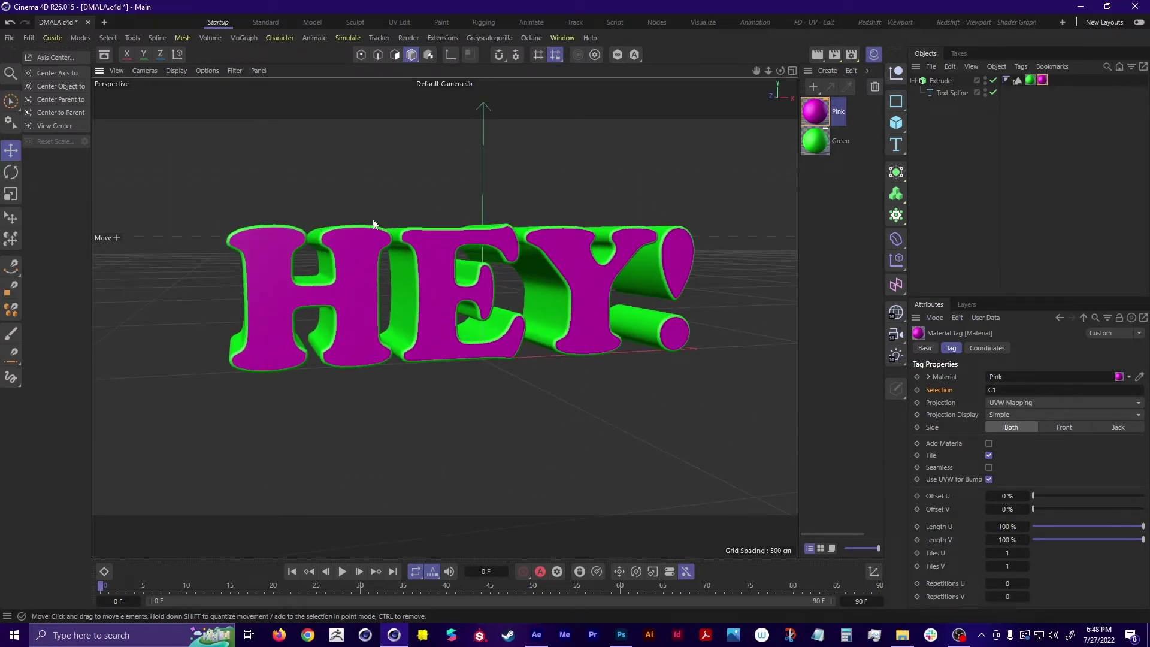
pyautogui.keyDown('alt'); pyautogui.moveTo(559, 351); pyautogui.dragTo(604, 323); pyautogui.keyUp('alt')
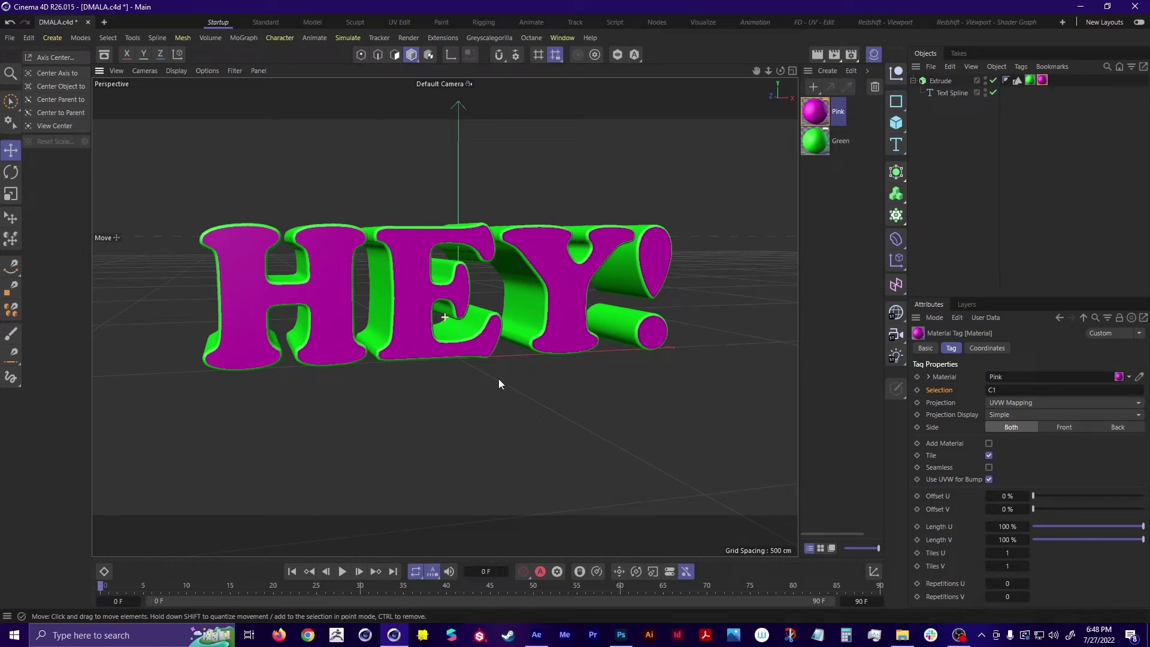
pyautogui.keyDown('alt'); pyautogui.moveTo(638, 380); pyautogui.dragTo(544, 373); pyautogui.keyUp('alt')
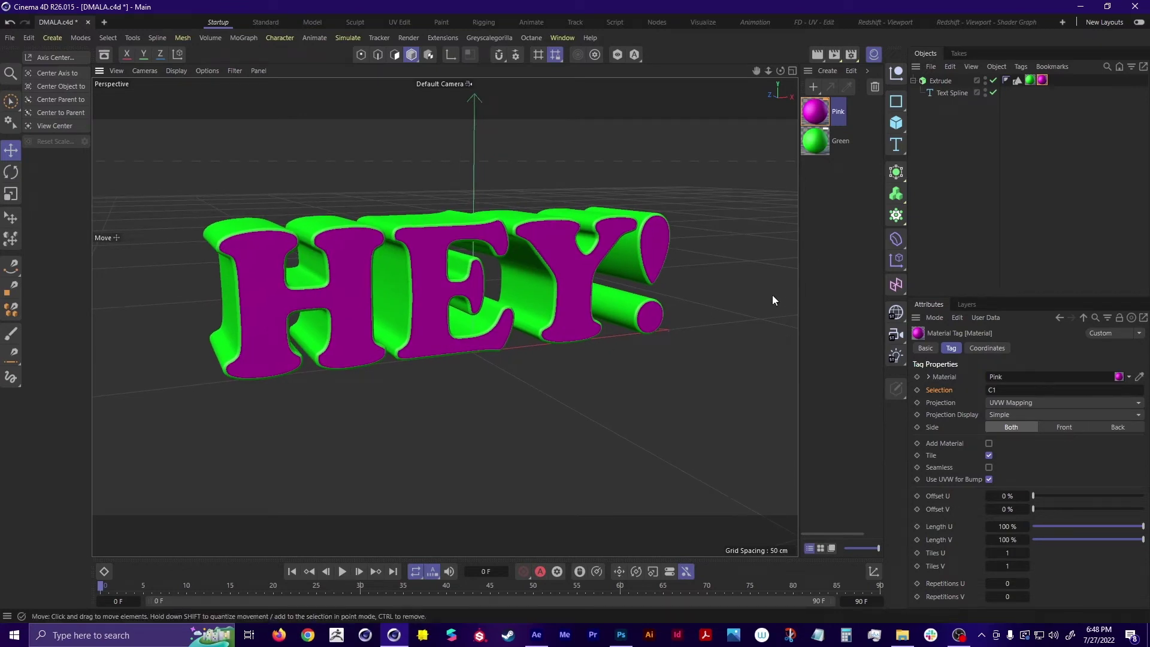
pyautogui.click(817, 55)
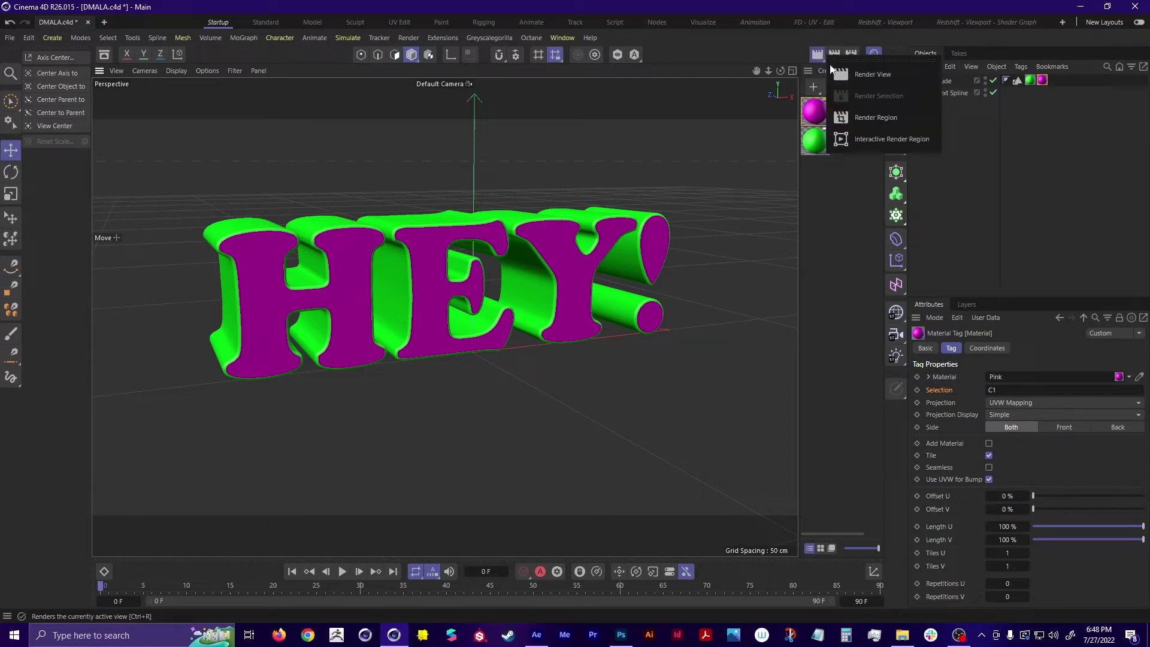
pyautogui.click(864, 76)
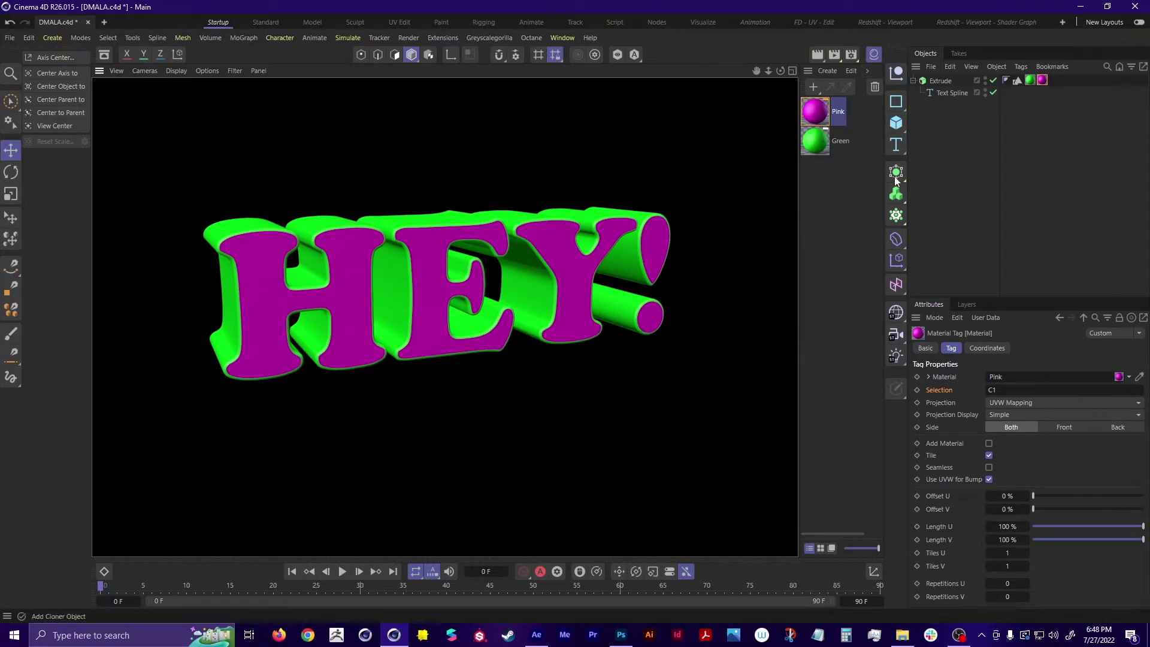
# Turn on the Interactive Render Region over the text, and undo the accidental view shift
pyautogui.click(817, 55)
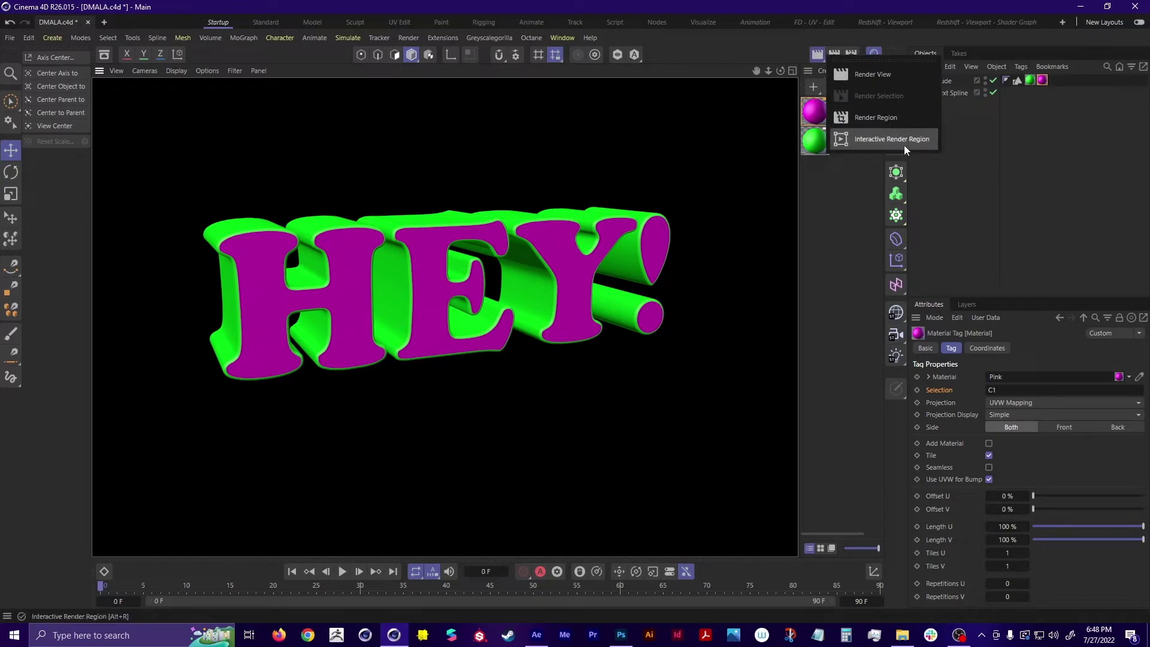
pyautogui.click(885, 142)
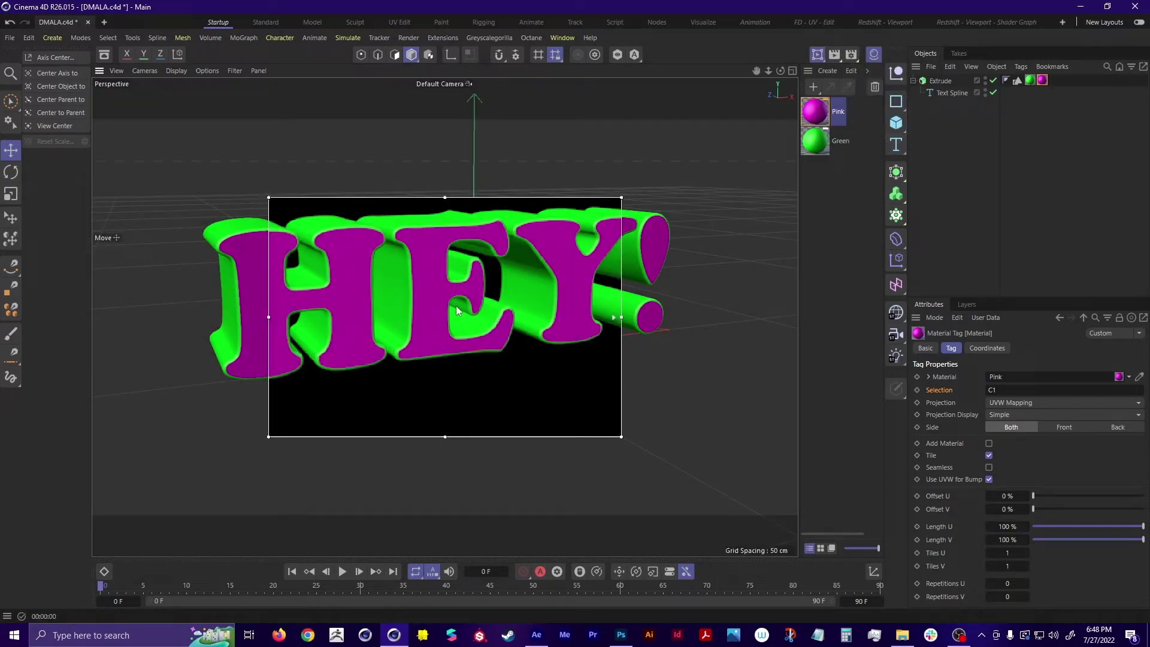
pyautogui.moveTo(458, 320); pyautogui.dragTo(483, 310)
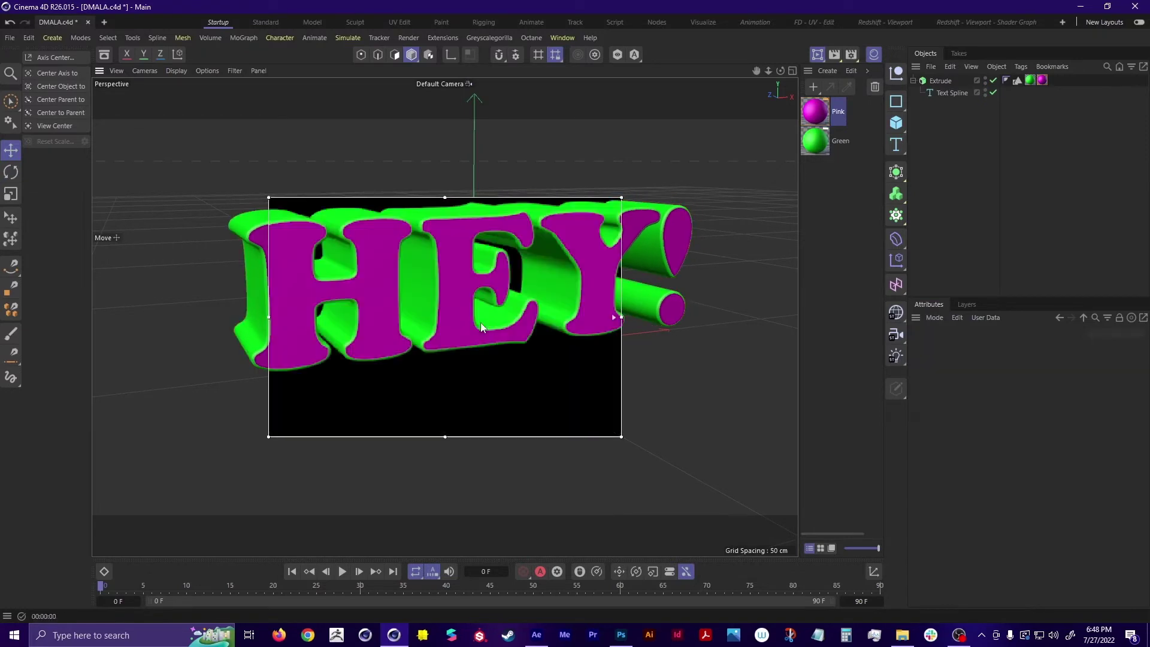
pyautogui.hotkey('ctrl', 'z')
# Move and shrink the interactive render region around the exclamation mark, and turn the region off
pyautogui.moveTo(587, 196); pyautogui.dragTo(693, 173)
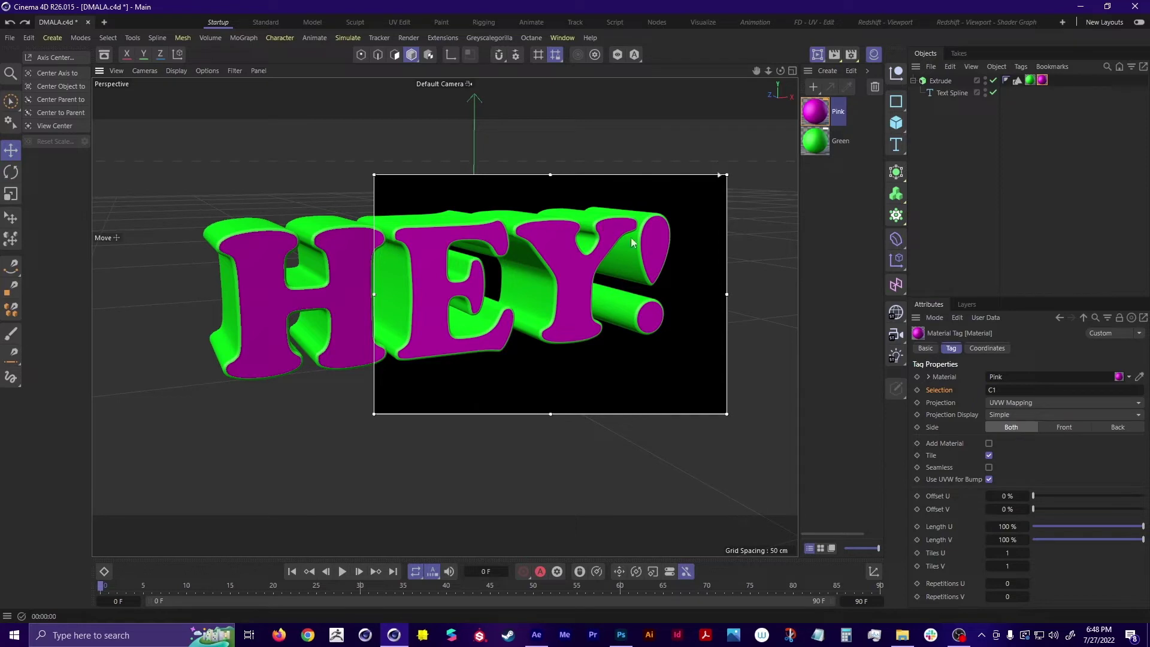
pyautogui.moveTo(726, 413); pyautogui.dragTo(521, 389)
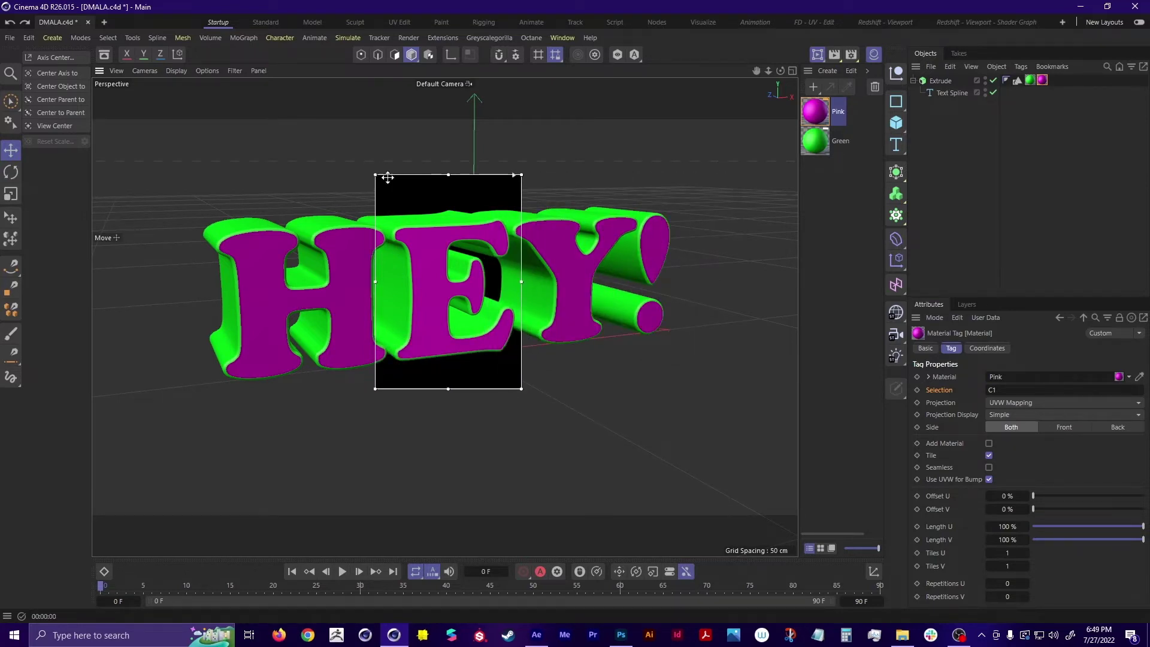
pyautogui.moveTo(387, 177); pyautogui.dragTo(393, 182)
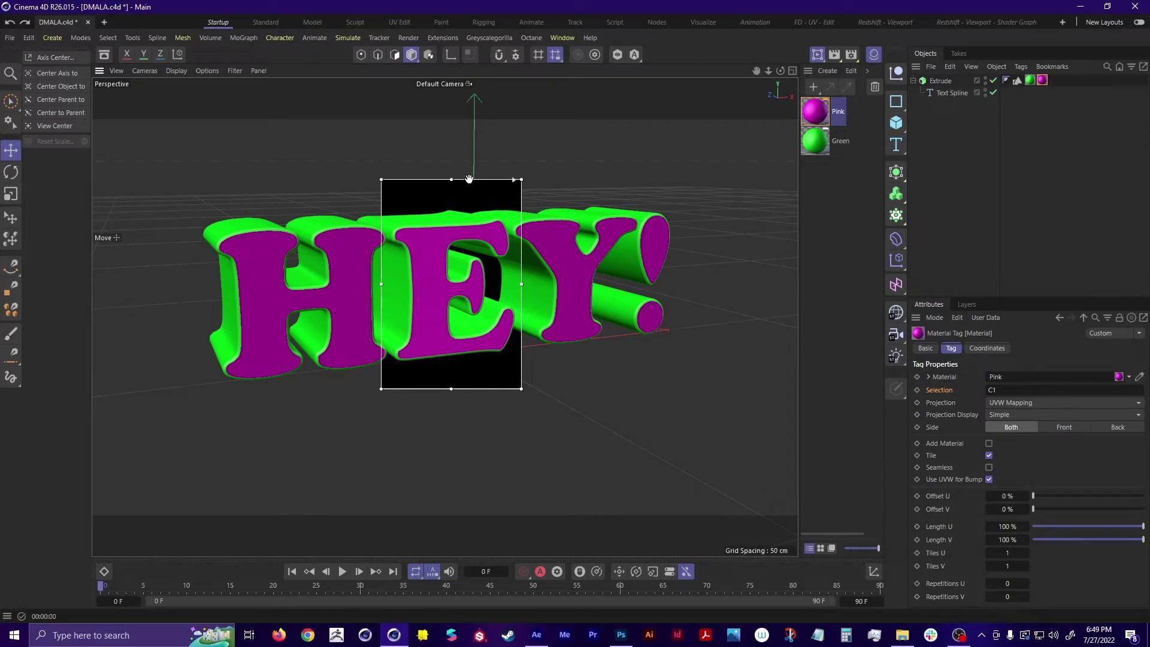
pyautogui.moveTo(469, 179); pyautogui.dragTo(635, 181)
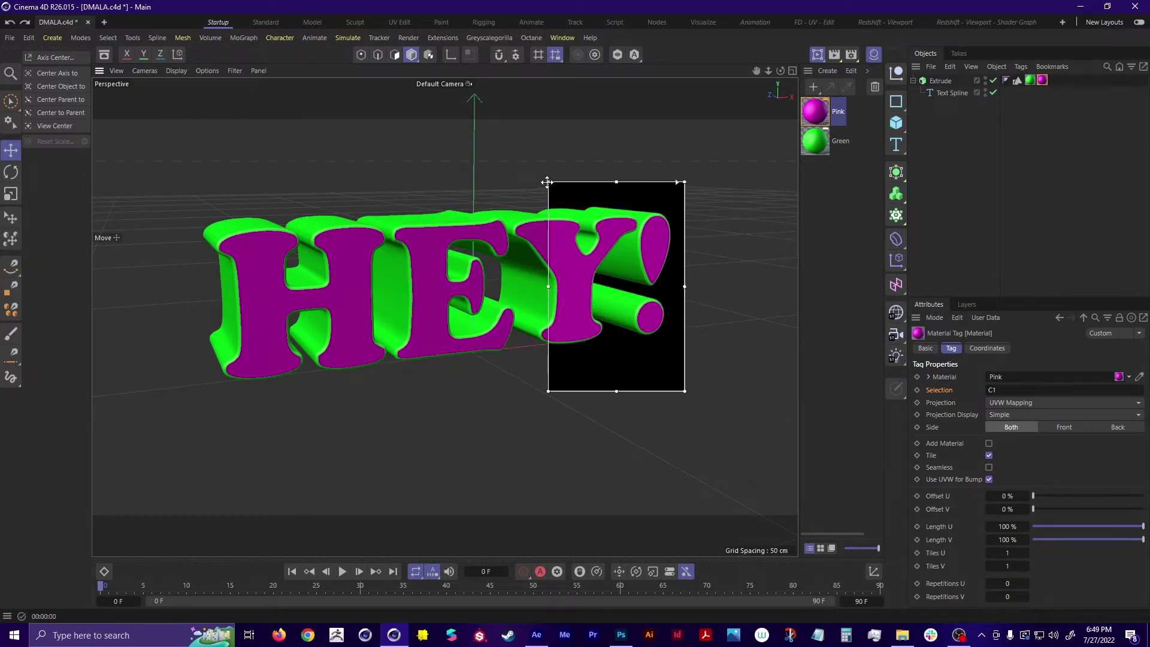
pyautogui.moveTo(548, 391); pyautogui.dragTo(567, 350)
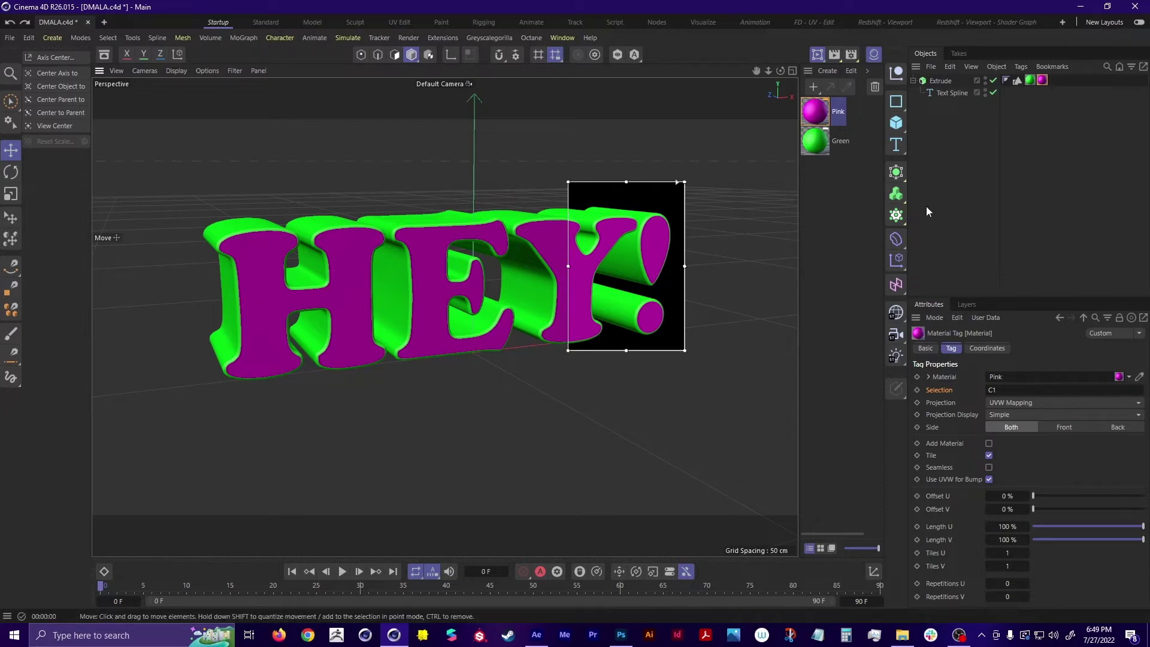
pyautogui.moveTo(813, 57); pyautogui.dragTo(885, 142)
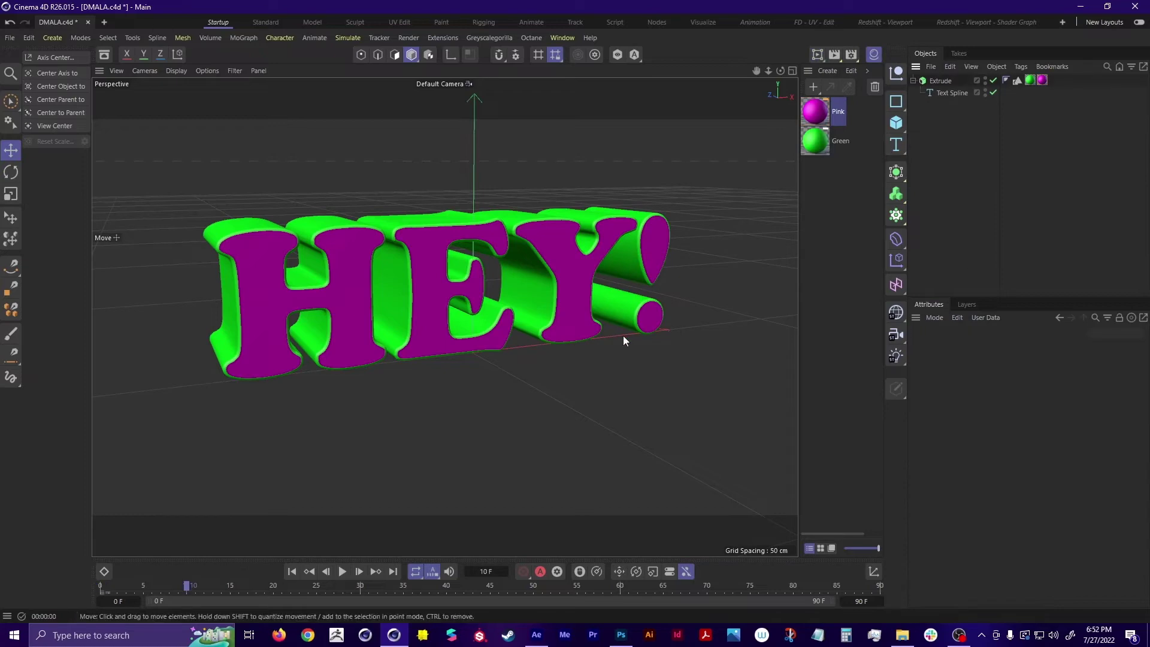
# Add a standard camera from the current view and make it the active view camera
pyautogui.moveTo(636, 328)
pyautogui.keyDown('alt'); pyautogui.mouseDown()
pyautogui.moveTo(641, 346)
pyautogui.moveTo(536, 313)
pyautogui.moveTo(658, 323)
pyautogui.moveTo(598, 347)
pyautogui.moveTo(527, 346)
pyautogui.moveTo(652, 341)
pyautogui.mouseUp(); pyautogui.keyUp('alt')
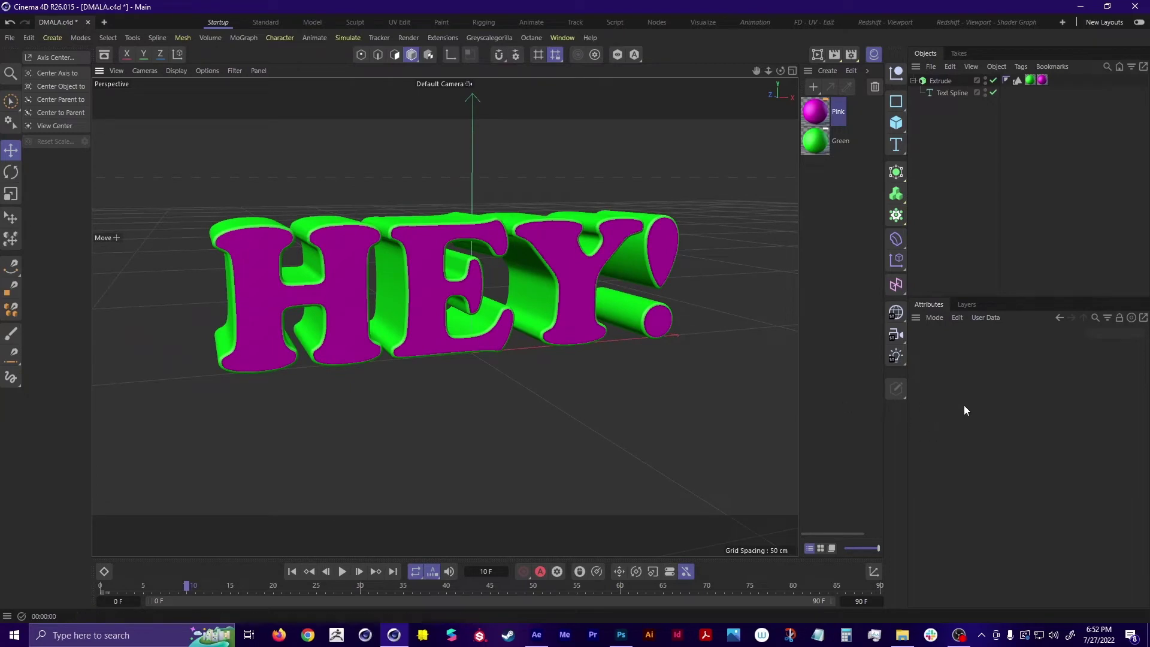
pyautogui.click(895, 335)
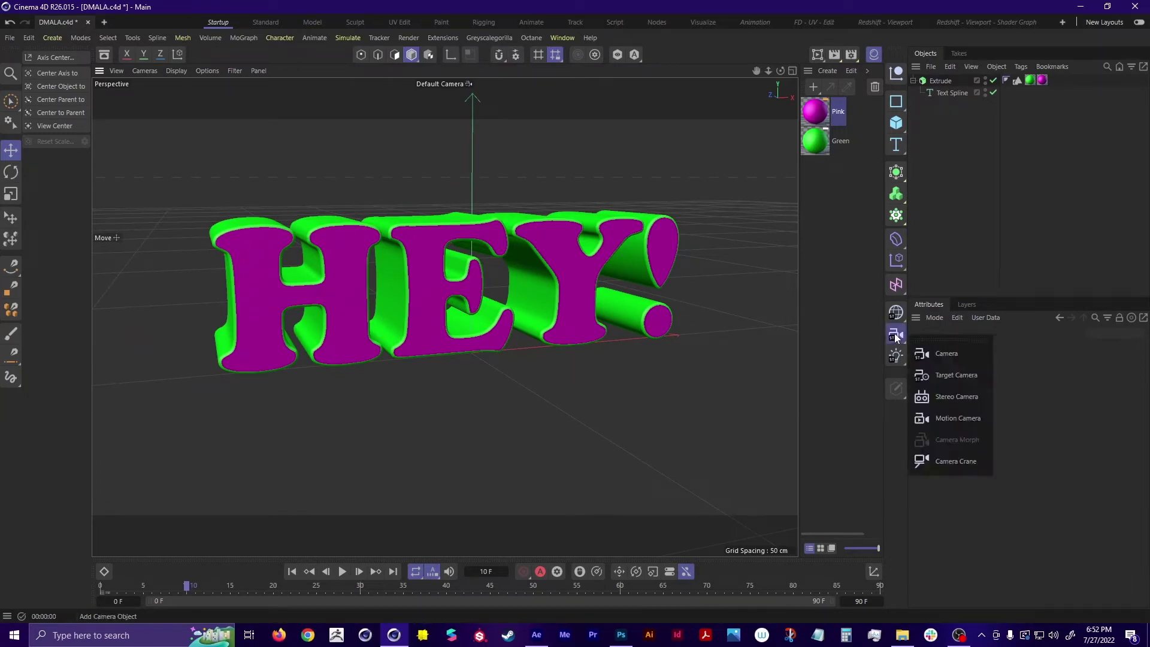
pyautogui.click(962, 357)
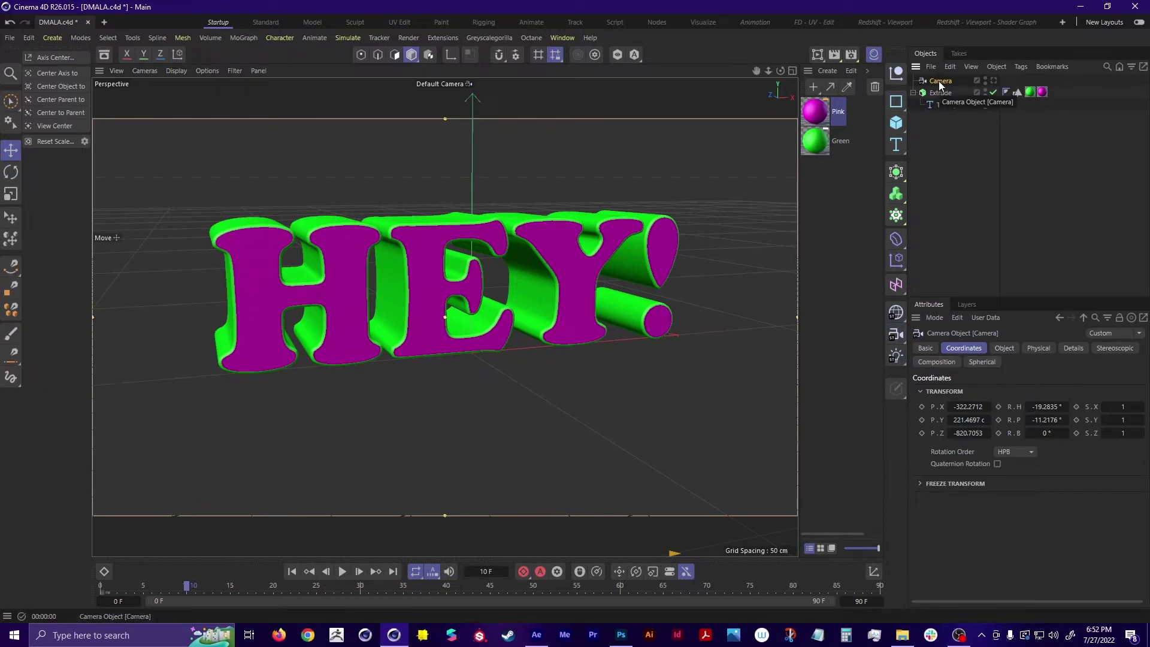
pyautogui.click(994, 80)
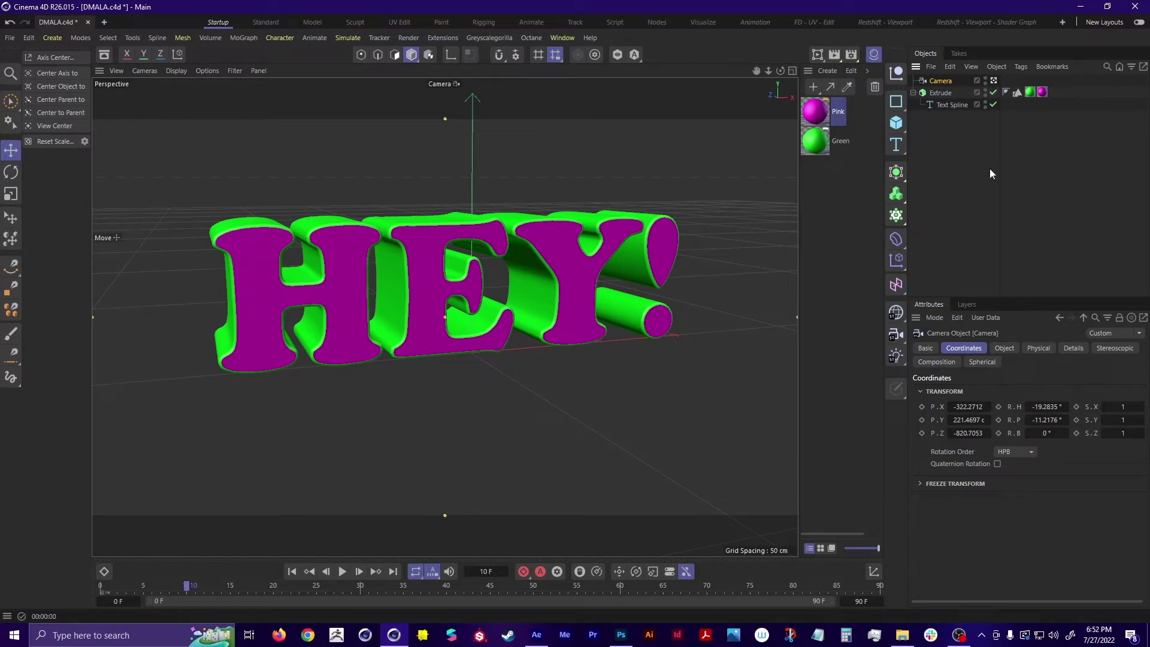
# Reframe the text through the active camera from a lower, more angled viewpoint, with the Extrude object selected
pyautogui.moveTo(521, 174)
pyautogui.keyDown('alt'); pyautogui.mouseDown()
pyautogui.moveTo(535, 178)
pyautogui.moveTo(521, 162)
pyautogui.moveTo(512, 182)
pyautogui.moveTo(540, 165)
pyautogui.moveTo(494, 156)
pyautogui.moveTo(527, 168)
pyautogui.moveTo(515, 168)
pyautogui.mouseUp(); pyautogui.keyUp('alt')
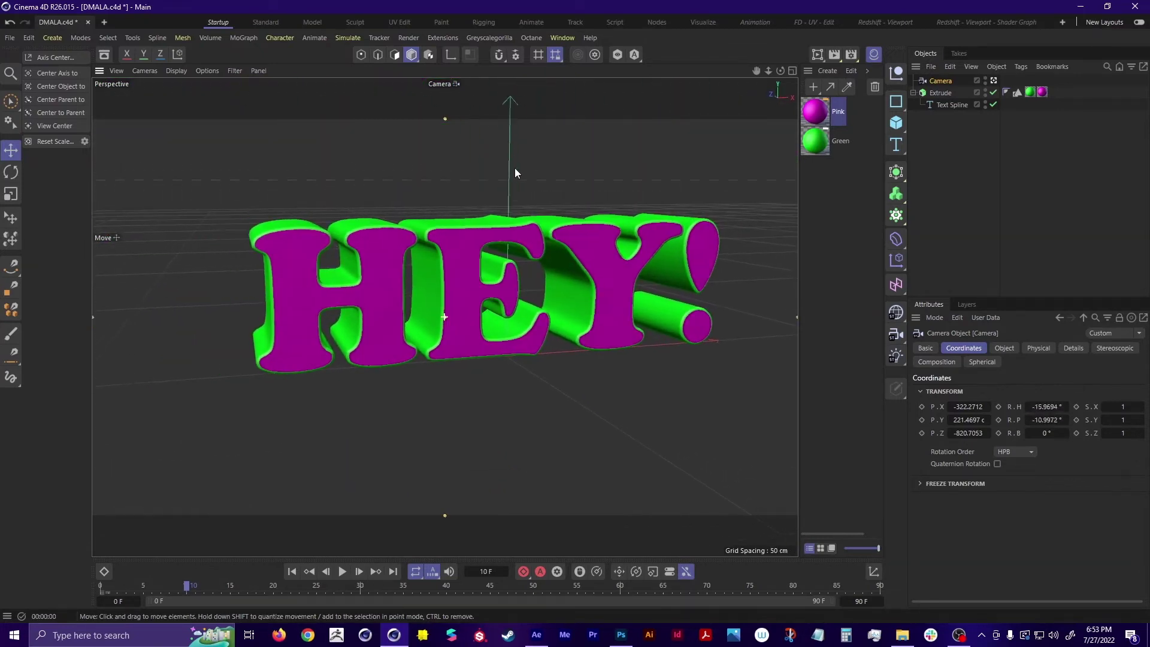
pyautogui.click(941, 93)
pyautogui.keyDown('alt'); pyautogui.moveTo(443, 312); pyautogui.dragTo(600, 340); pyautogui.keyUp('alt')
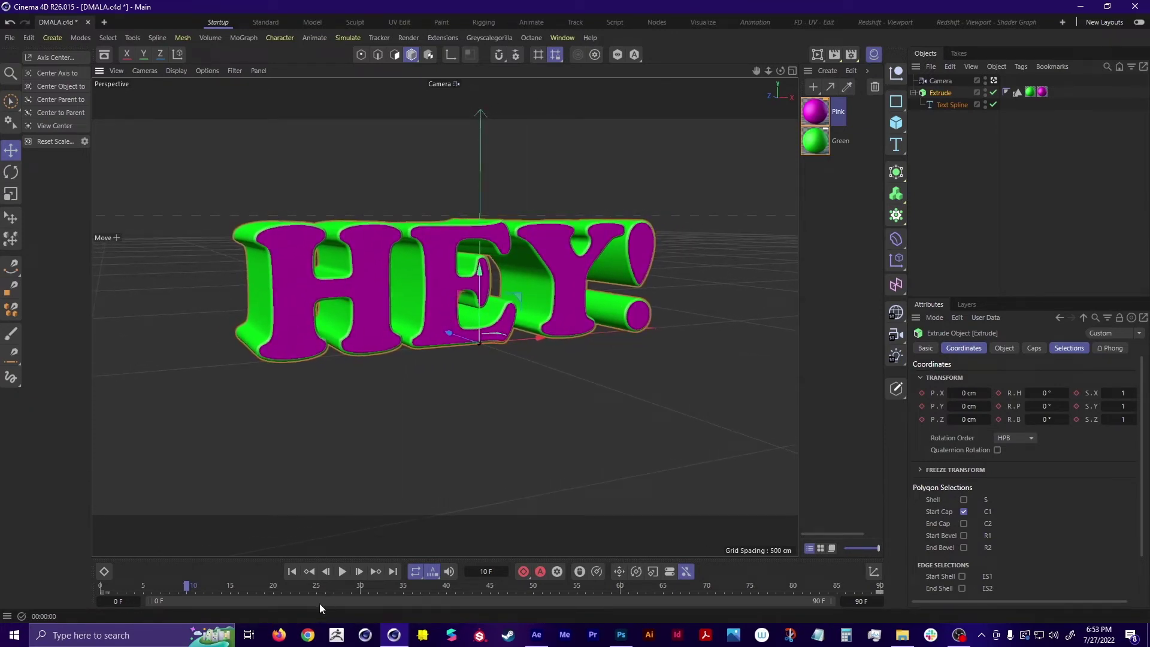
# Go to frame 0 and set the camera's position to X -435.5192, Y 195.4941 and Z -845.9865 cm
pyautogui.moveTo(189, 588); pyautogui.dragTo(66, 589)
pyautogui.click(941, 81)
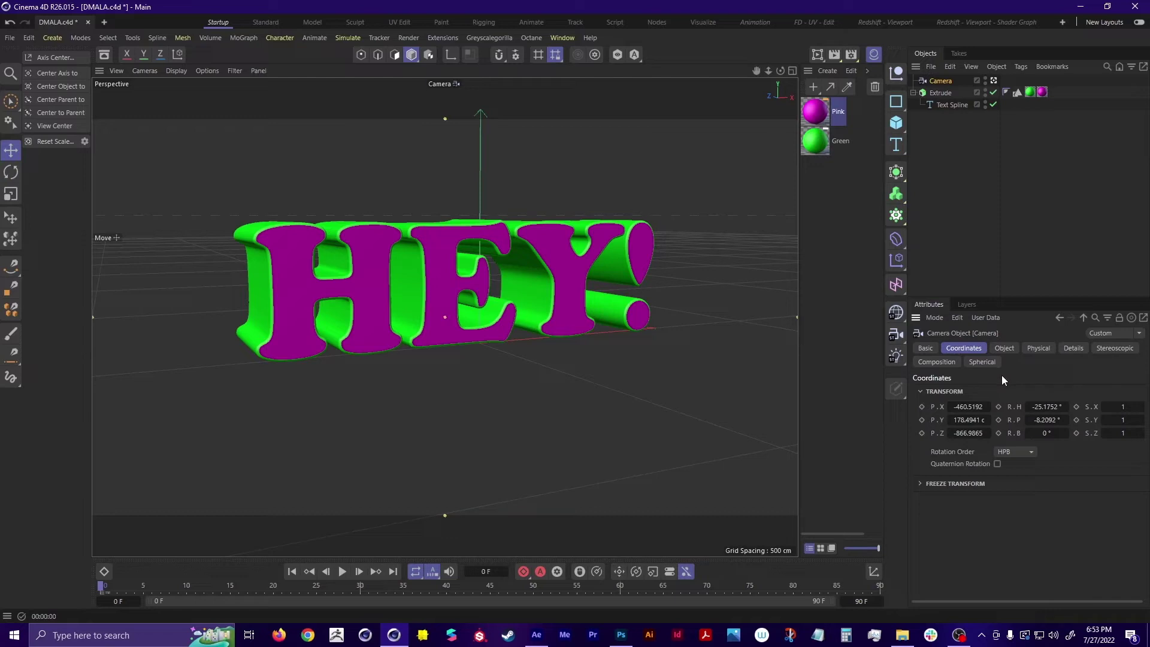
pyautogui.moveTo(936, 406); pyautogui.dragTo(974, 433)
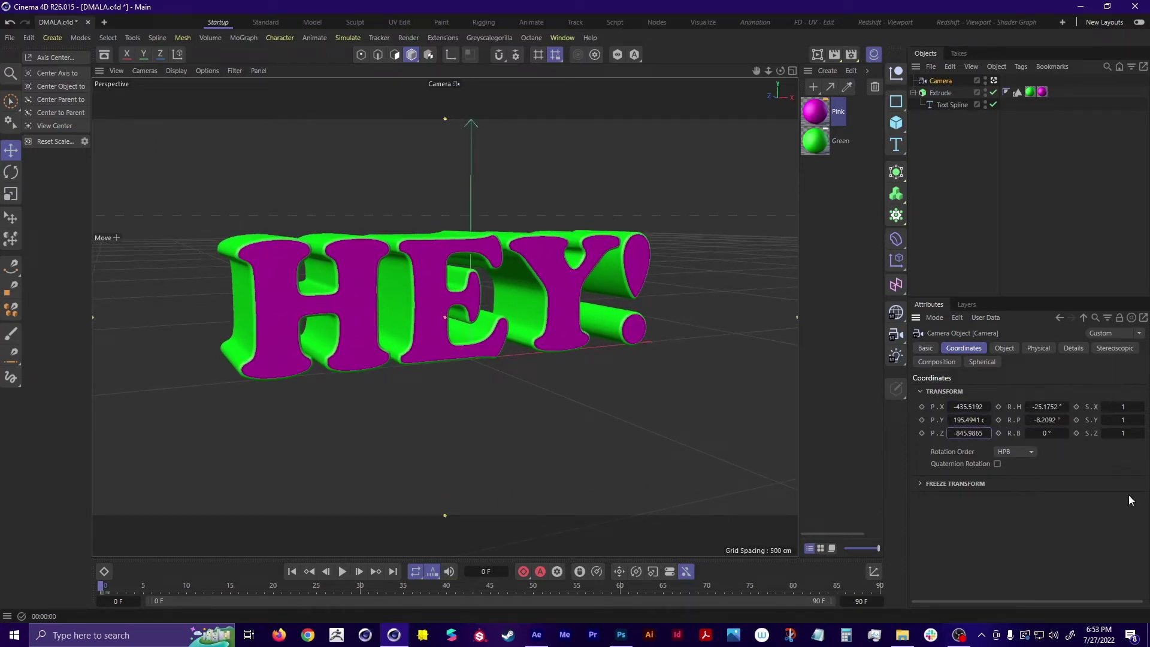
# Record a keyframe for the camera's position, rotation and scale at frame 0, and move to frame 90
pyautogui.click(922, 408)
pyautogui.hotkey('ctrl', 'z')
pyautogui.click(523, 571)
pyautogui.moveTo(102, 590); pyautogui.dragTo(883, 590)
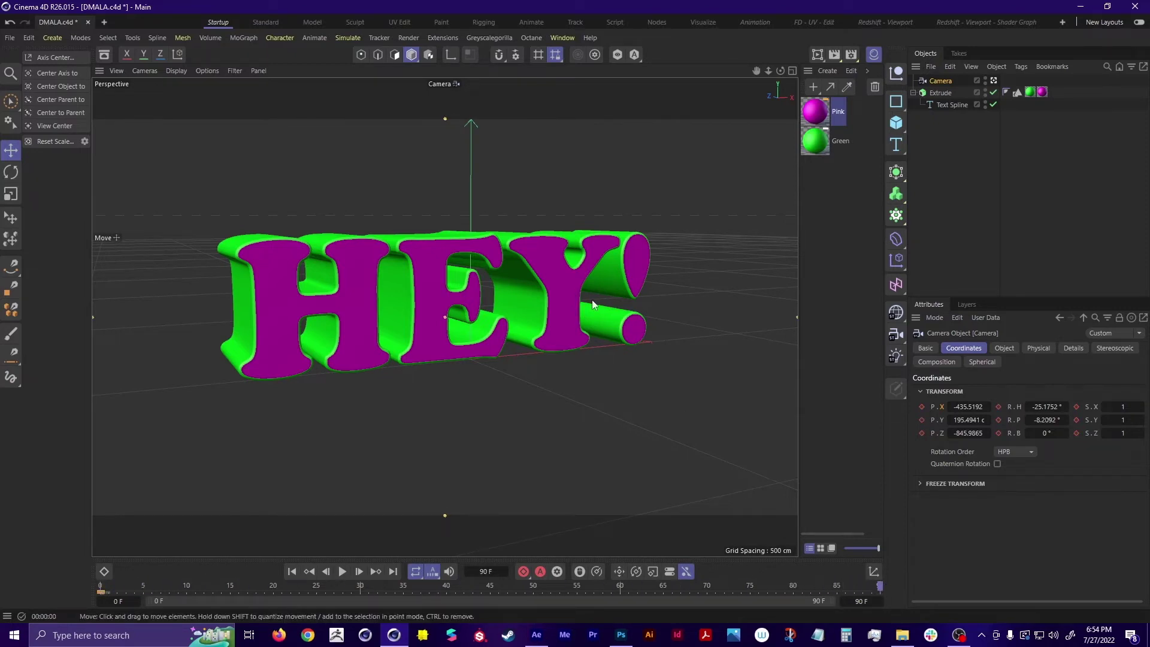
# Orbit the camera to view the text from its exclamation-mark side, record a keyframe at frame 90, and preview the animation
pyautogui.keyDown('alt'); pyautogui.moveTo(591, 292); pyautogui.dragTo(505, 333); pyautogui.keyUp('alt')
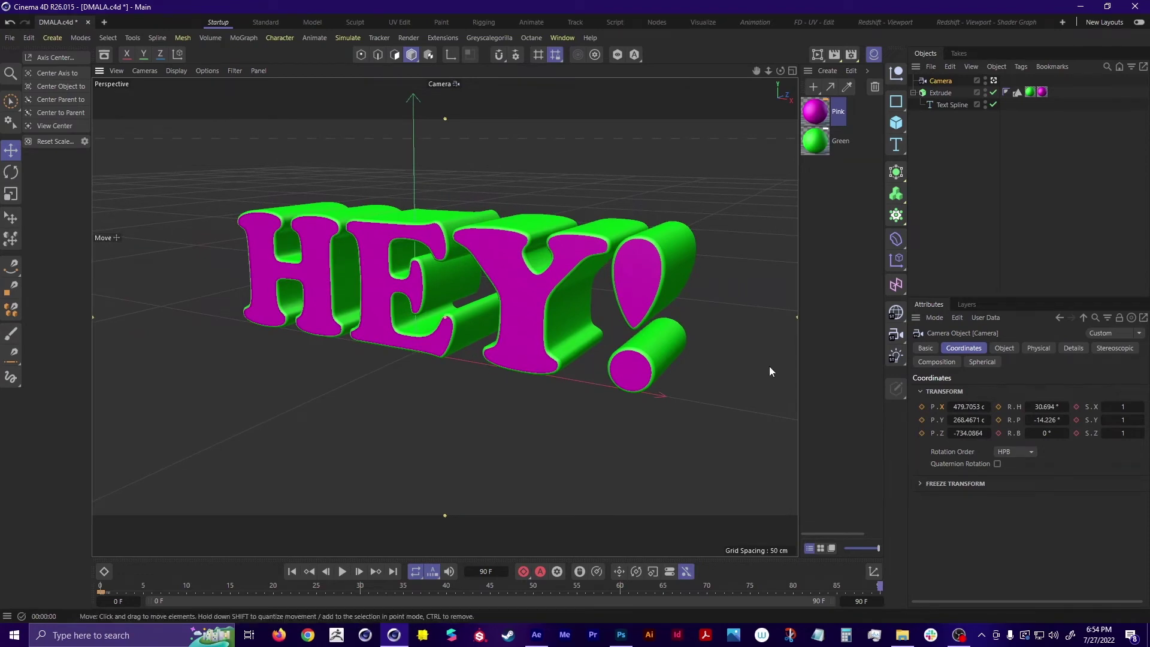
pyautogui.click(523, 572)
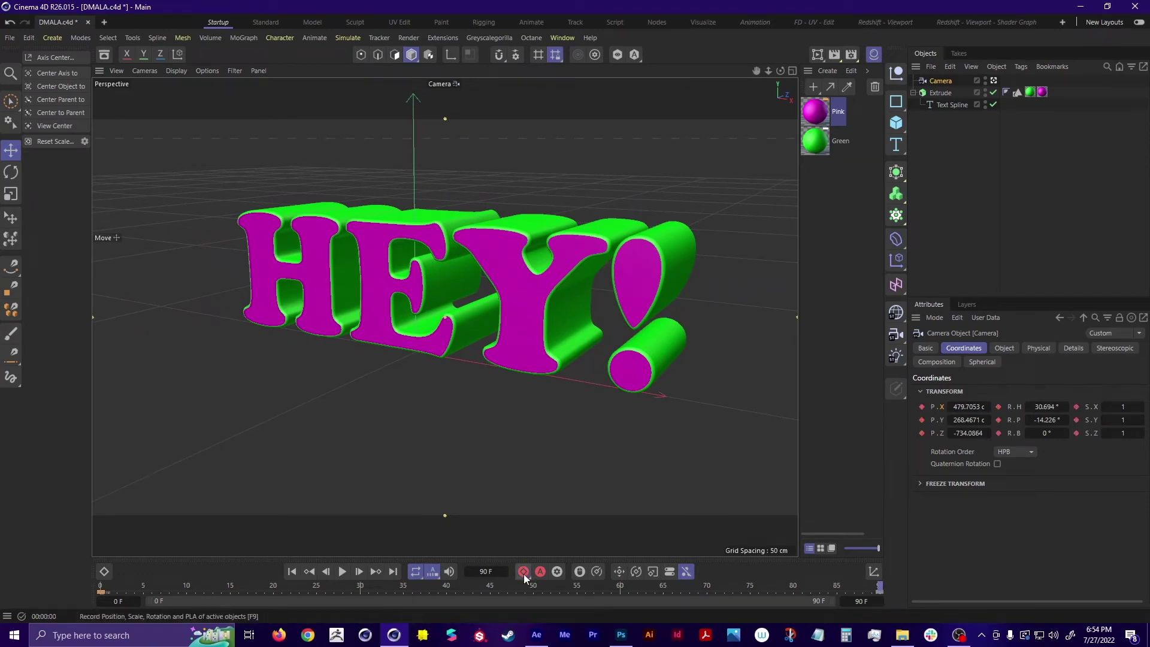
pyautogui.click(343, 572)
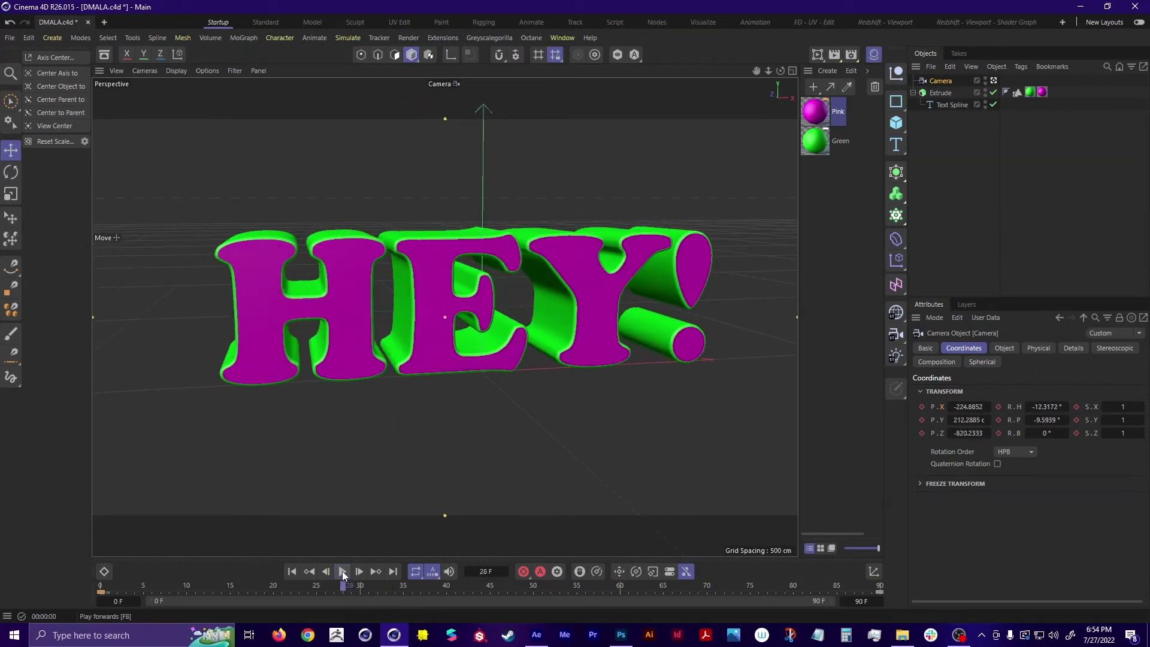
pyautogui.click(343, 571)
# In the render output settings, lock the aspect ratio and set the width to 1920 pixels
pyautogui.click(852, 56)
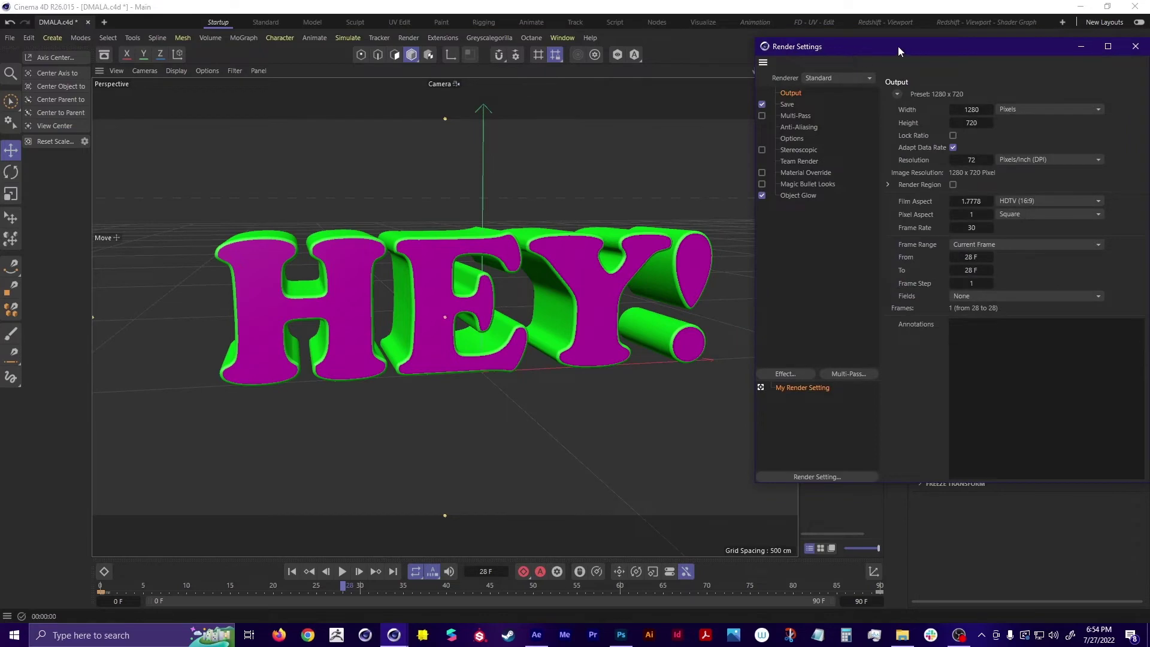
pyautogui.moveTo(897, 46); pyautogui.dragTo(545, 59)
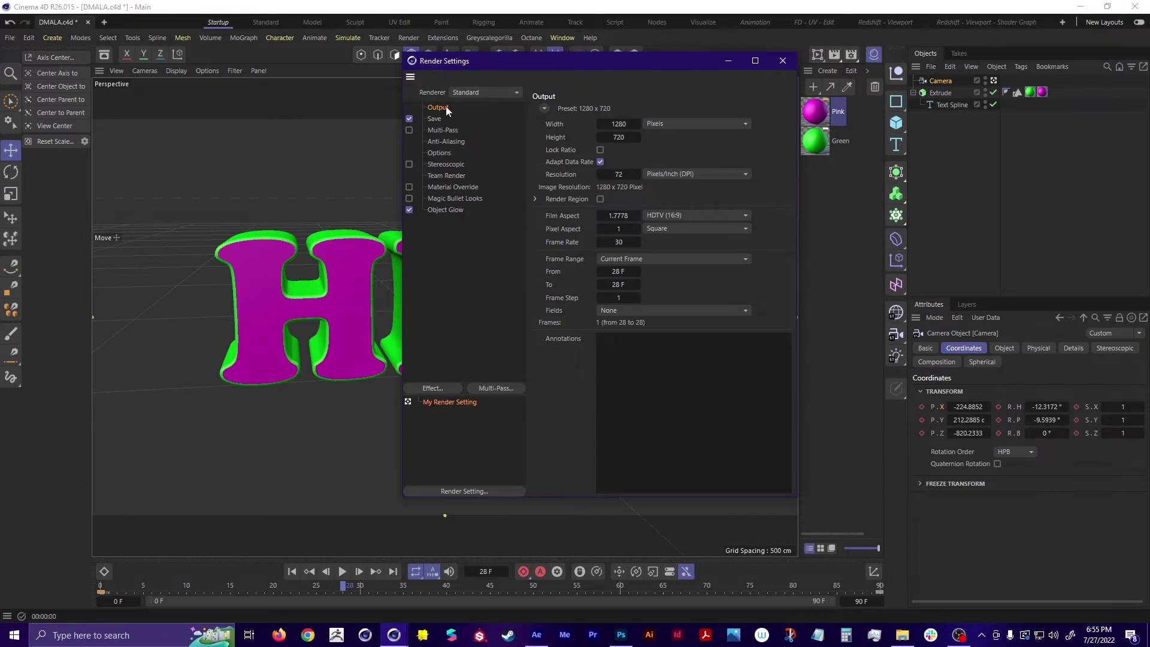
pyautogui.click(599, 149)
pyautogui.click(637, 124)
pyautogui.doubleClick(619, 124)
pyautogui.write('1920')
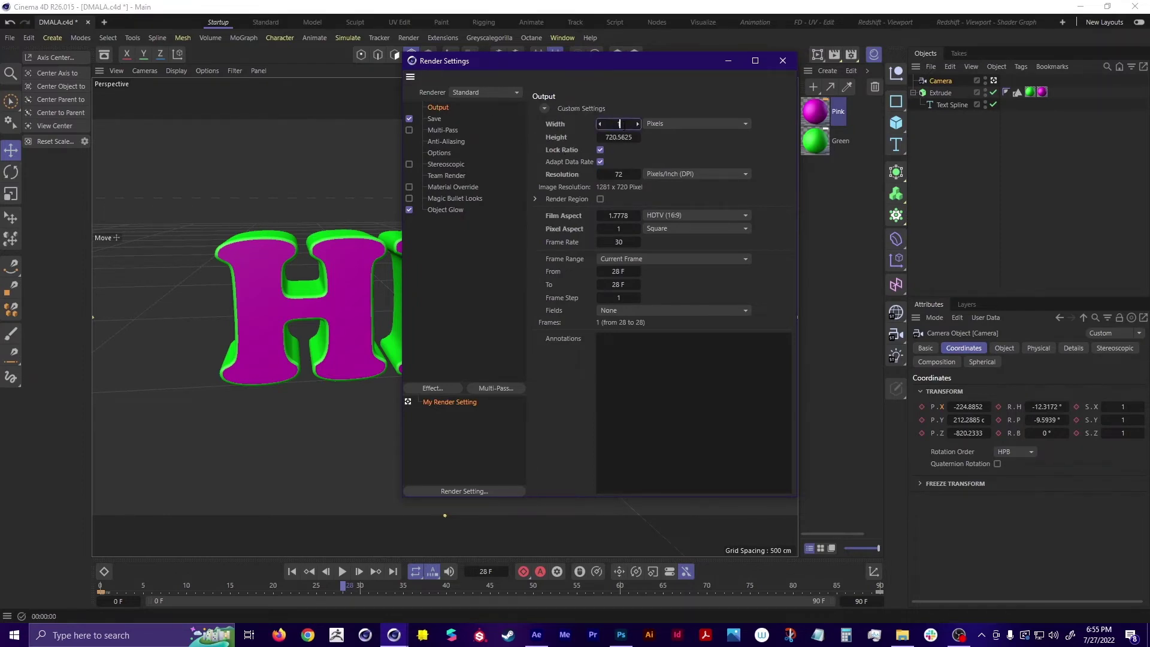
pyautogui.press('Return')
# Set the render frame rate to 24 and the frame range to All Frames, and save the project in the current version
pyautogui.doubleClick(614, 241)
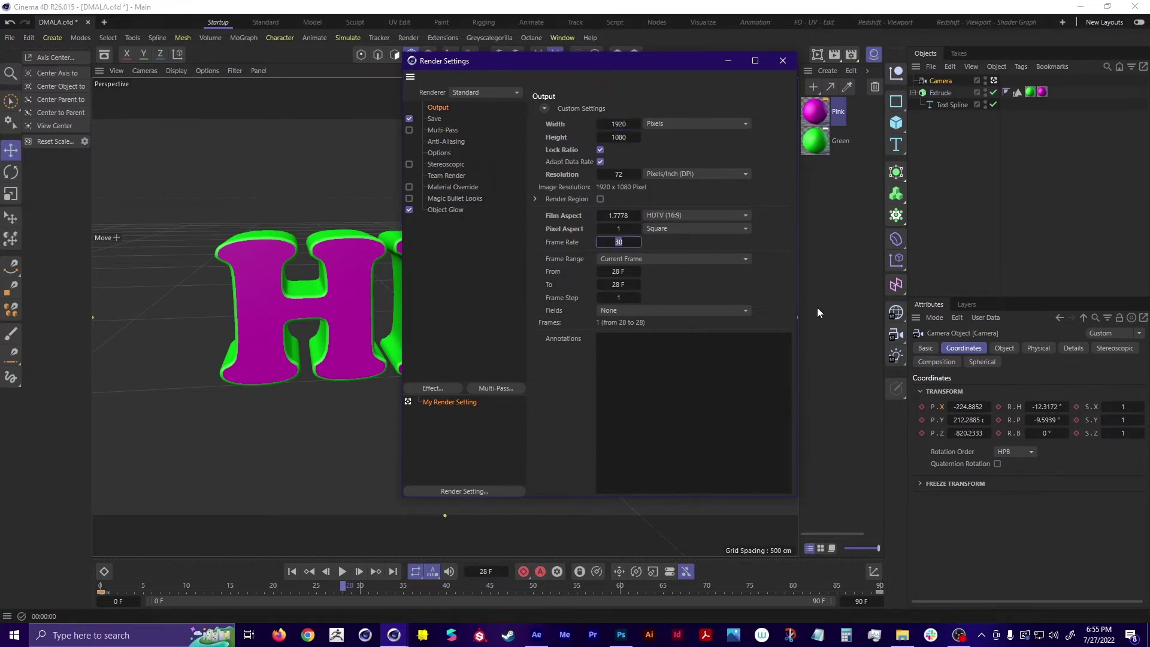
pyautogui.press('Return')
pyautogui.click(685, 259)
pyautogui.click(673, 300)
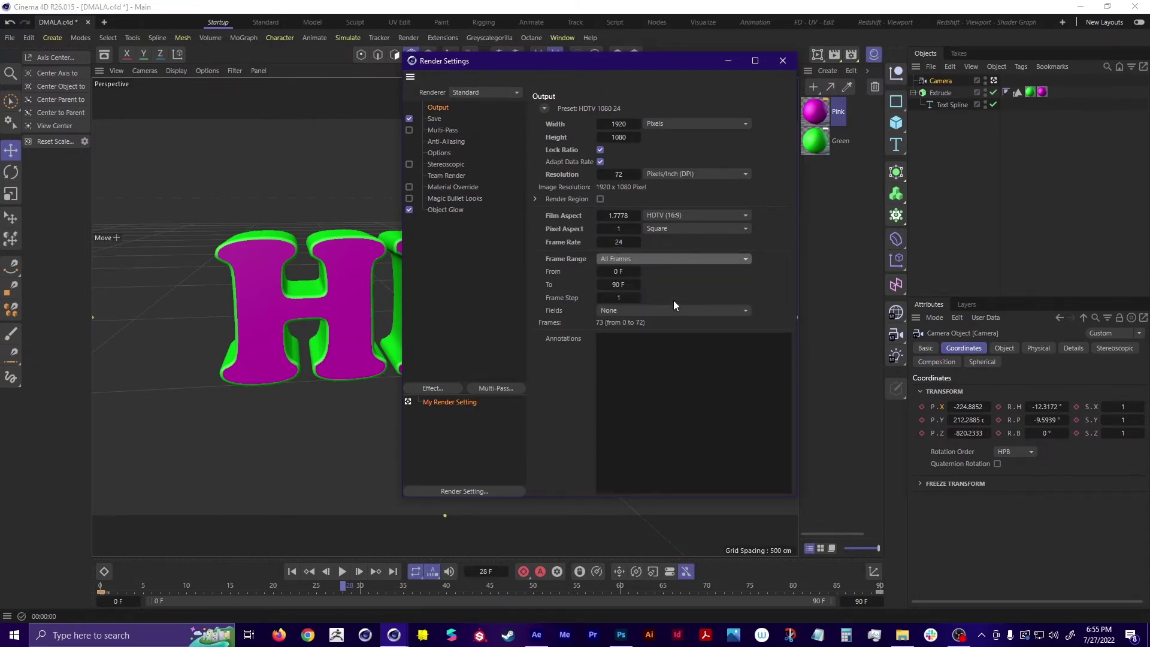
pyautogui.click(789, 63)
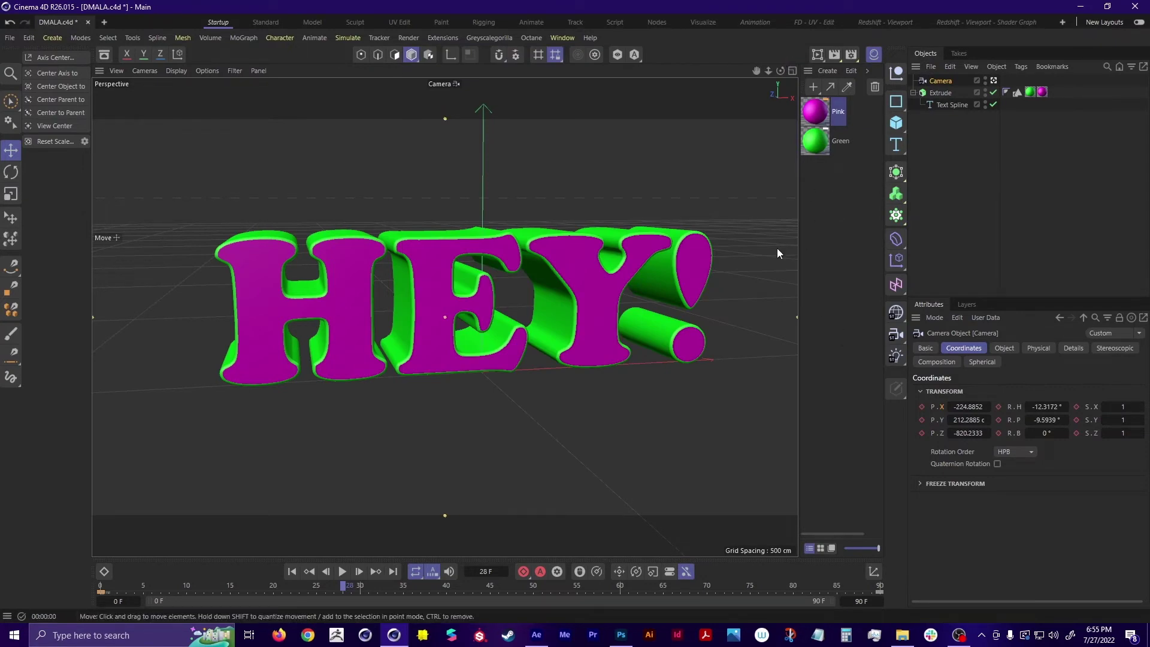
pyautogui.hotkey('ctrl', 's')
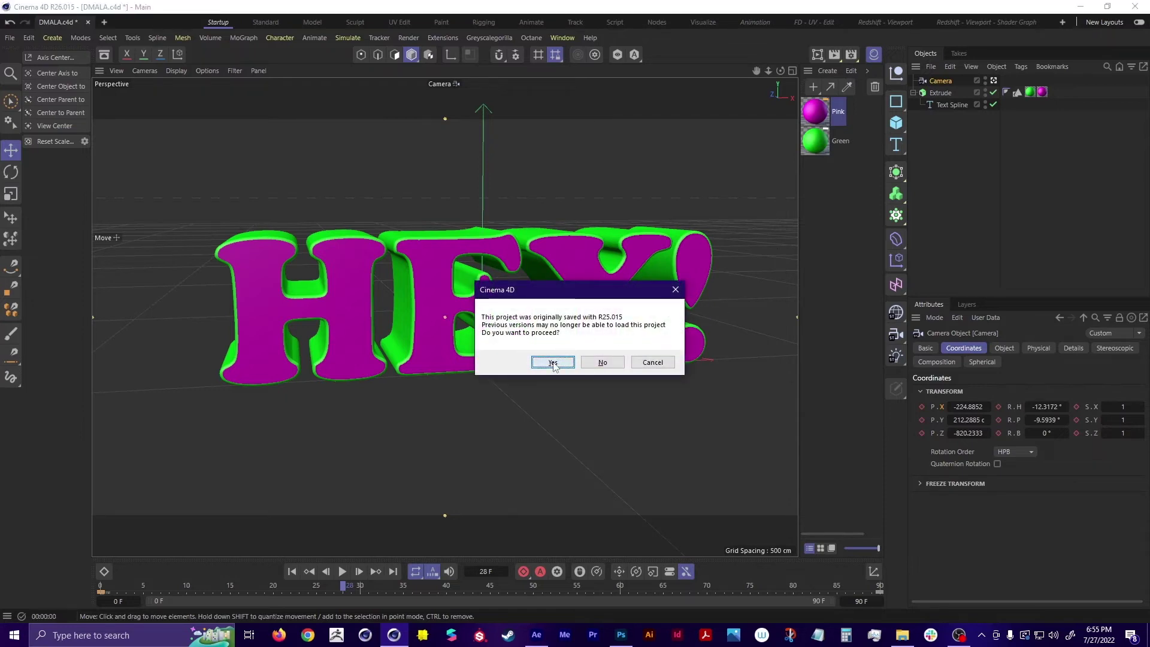
pyautogui.click(552, 362)
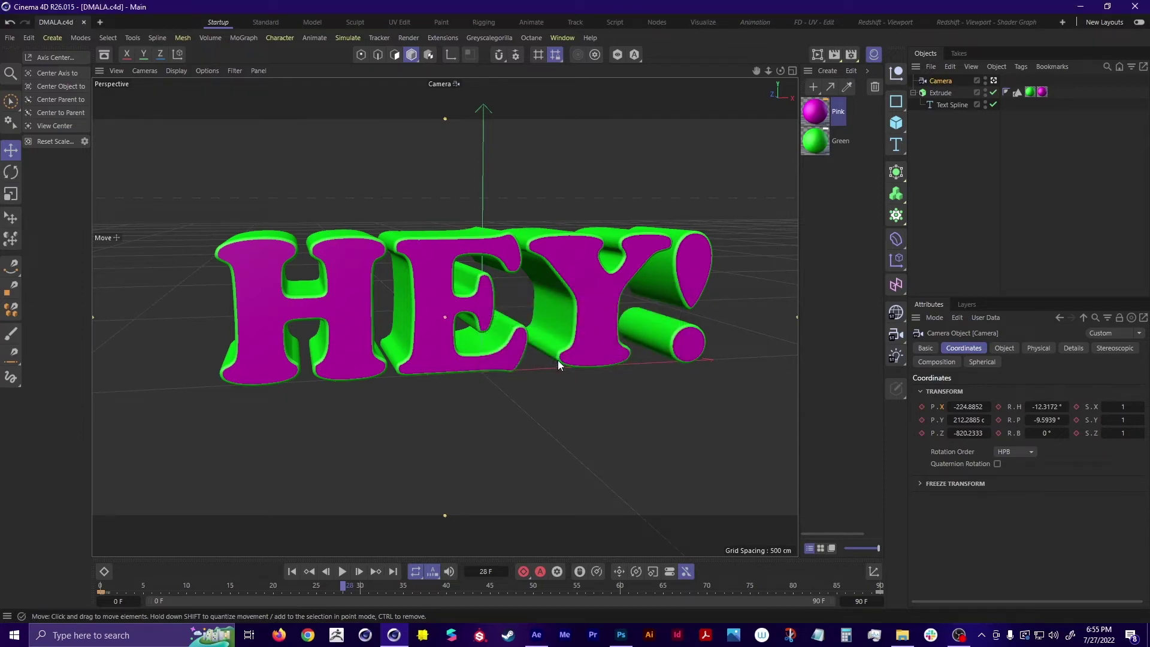
# Switch to After Effects, create a composition from DMALA.c4d, and preview the camera animation
pyautogui.click(541, 644)
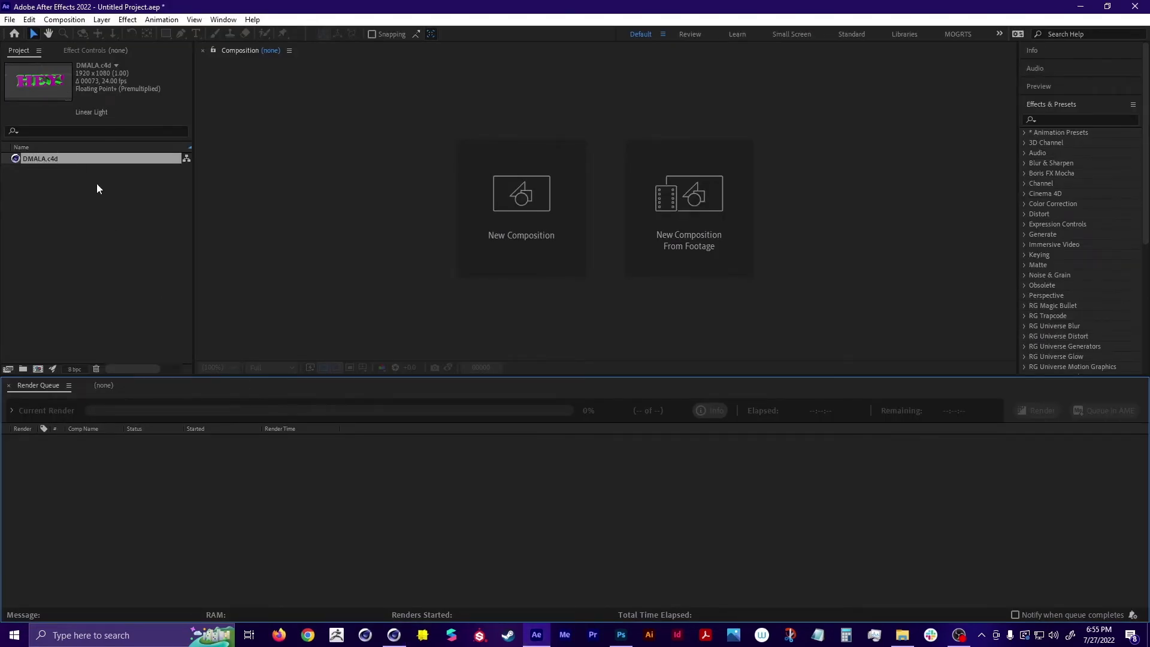
pyautogui.moveTo(38, 164); pyautogui.dragTo(37, 370)
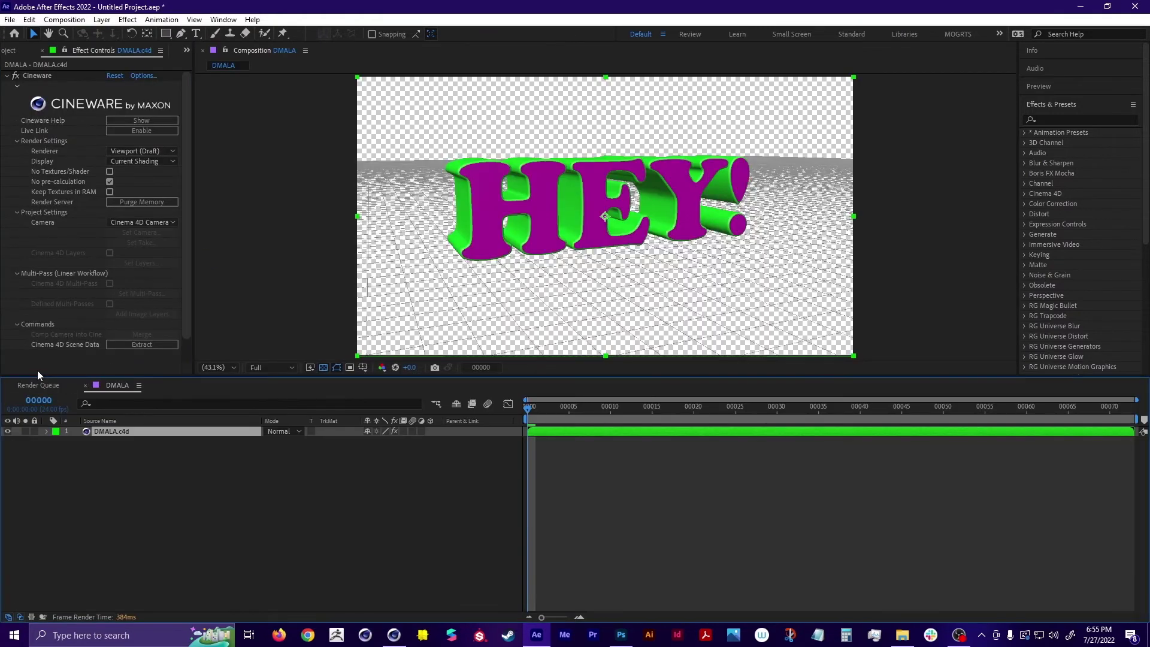
pyautogui.press('space')
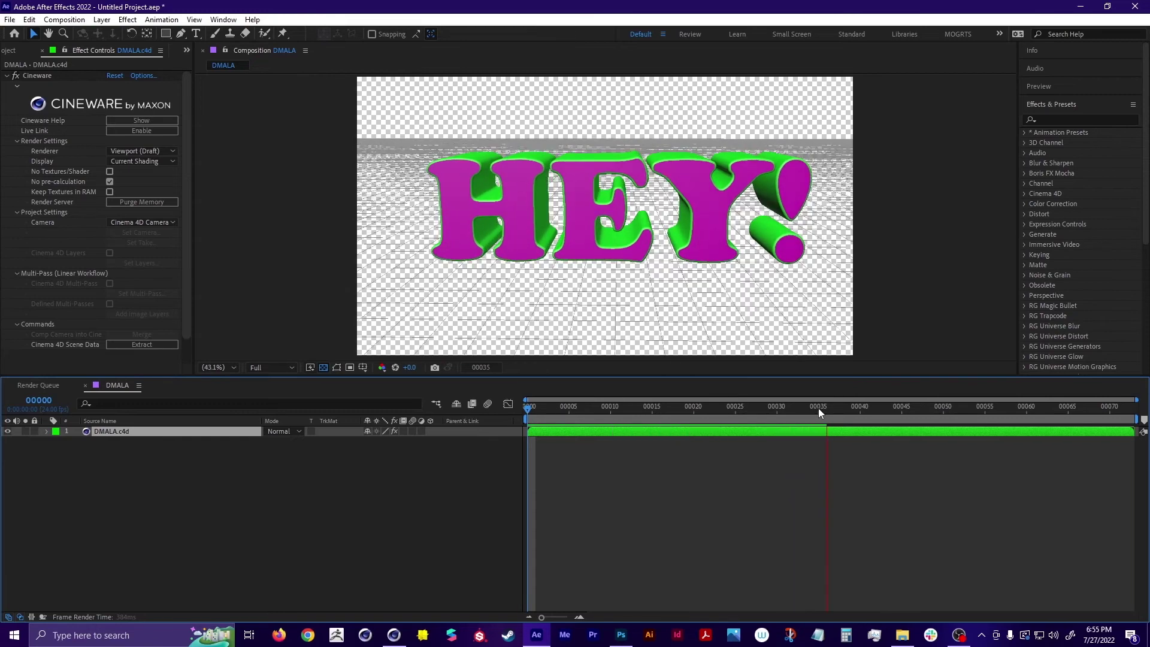
pyautogui.press('space')
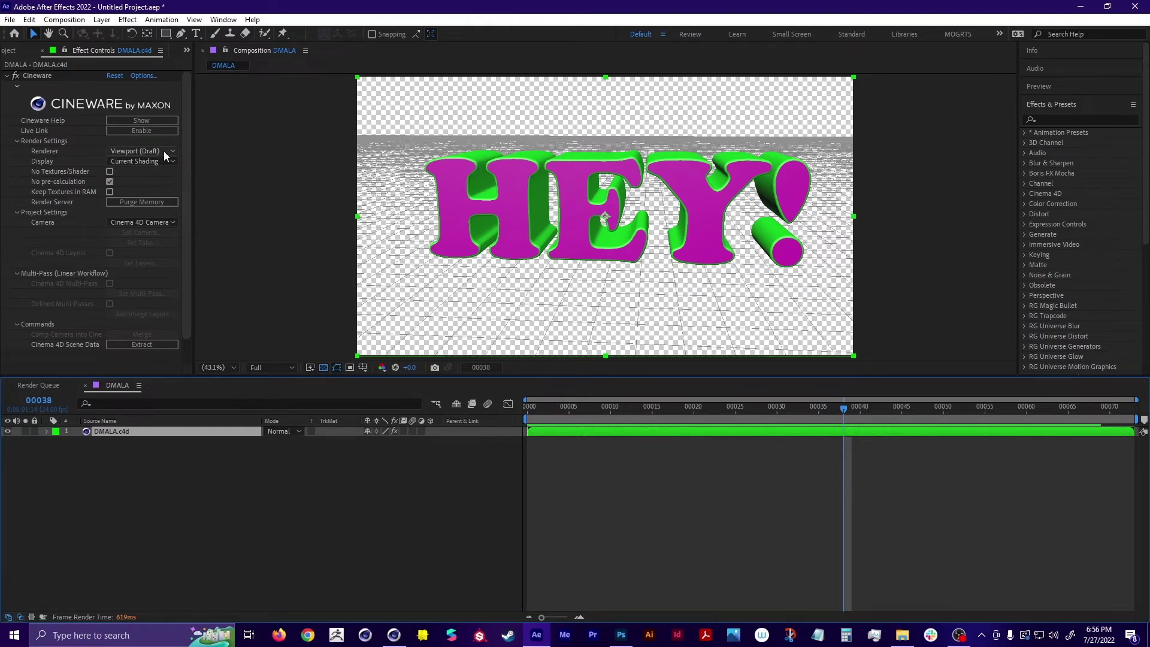
# Set the Cineware renderer to Current and scrub the composition to frame 19
pyautogui.click(145, 152)
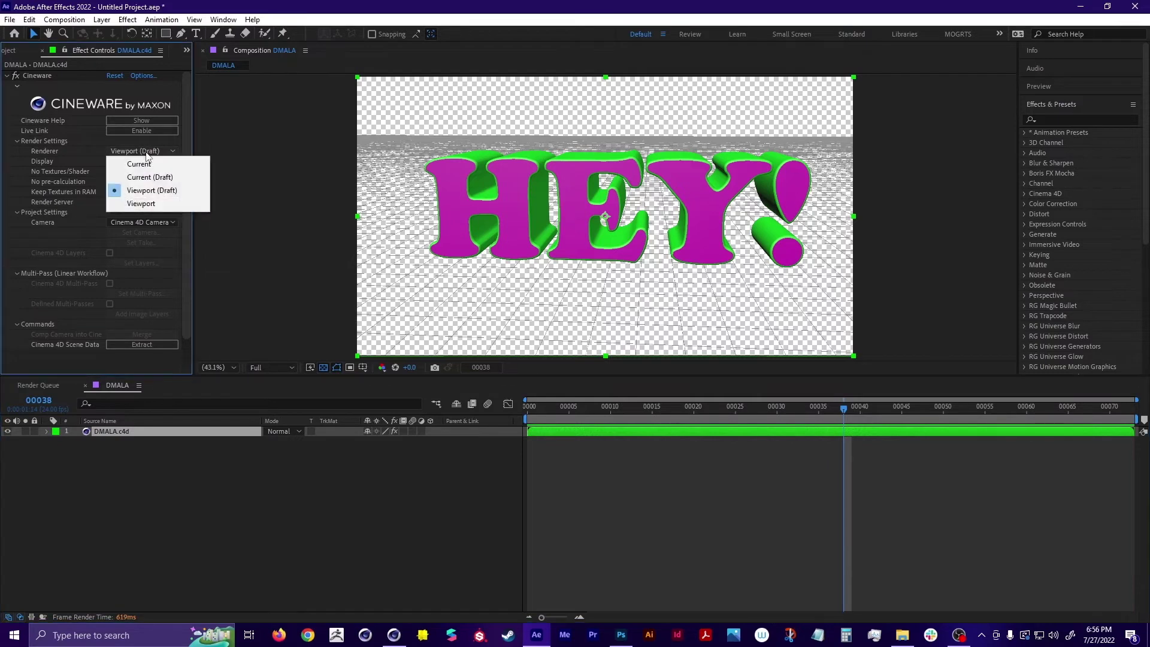
pyautogui.click(146, 166)
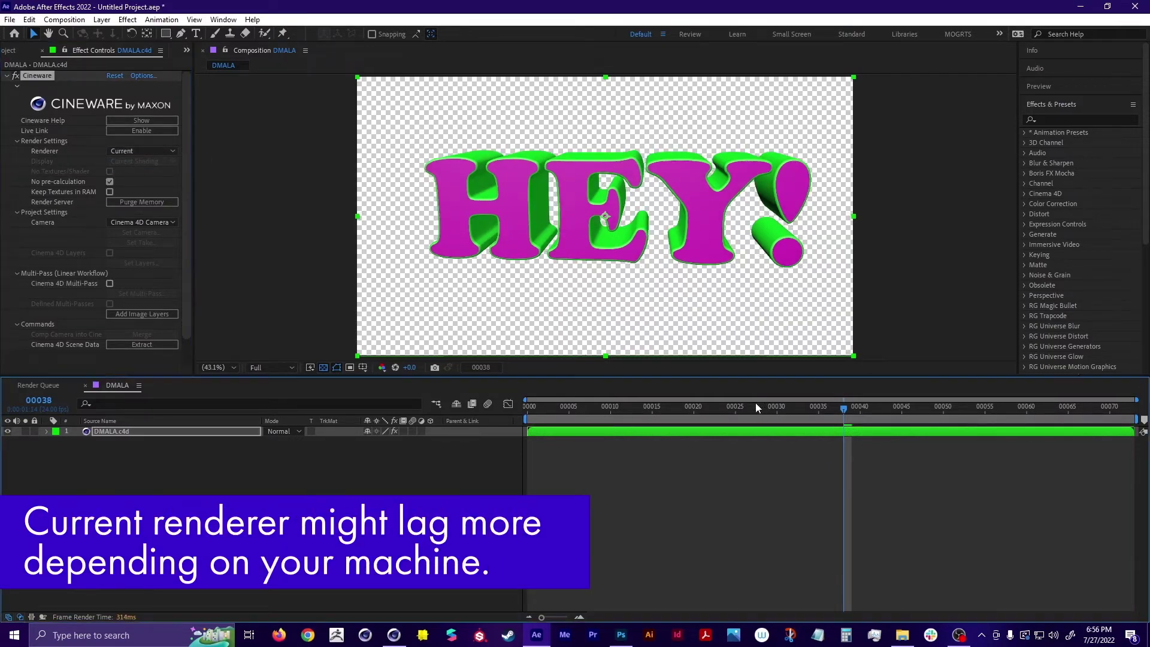
pyautogui.moveTo(671, 407); pyautogui.dragTo(686, 459)
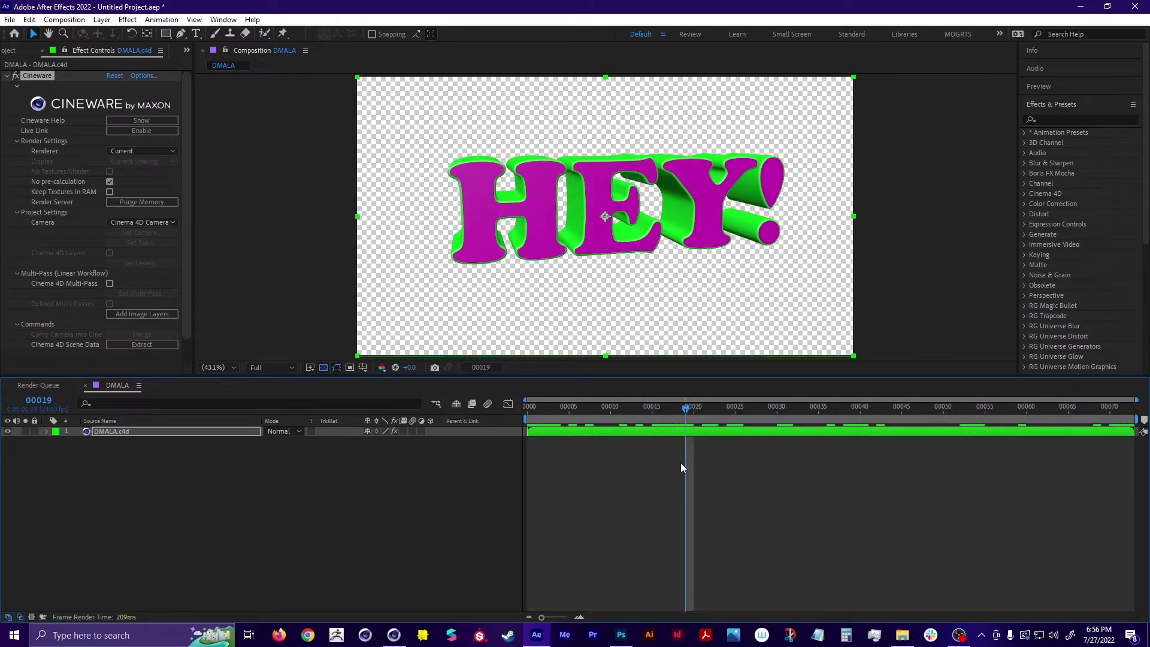
# Switch to Cinema 4D and create a new material named Yellow with the bright yellow colour FCFF14
pyautogui.click(393, 637)
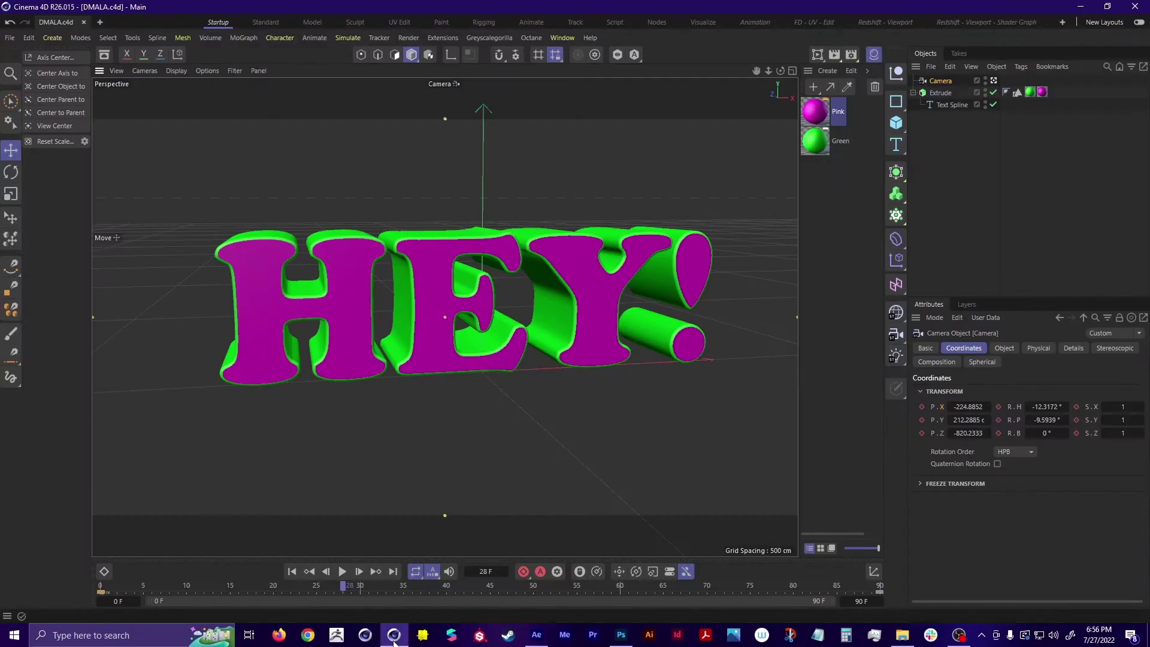
pyautogui.doubleClick(814, 174)
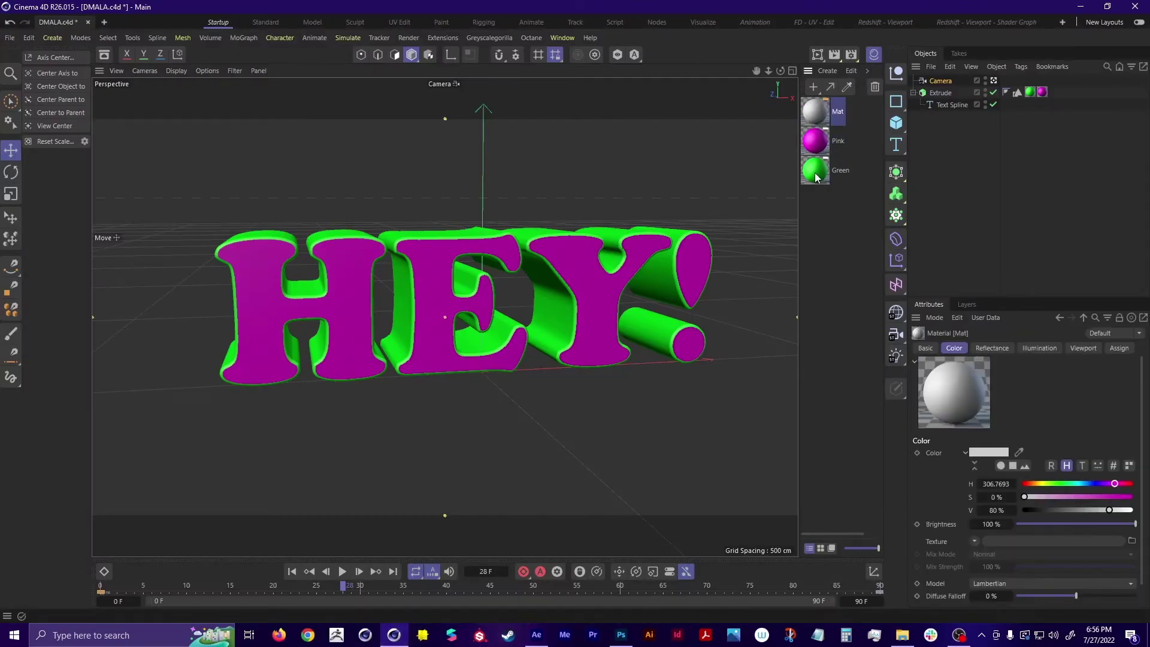
pyautogui.doubleClick(824, 110)
pyautogui.moveTo(975, 259); pyautogui.dragTo(907, 226)
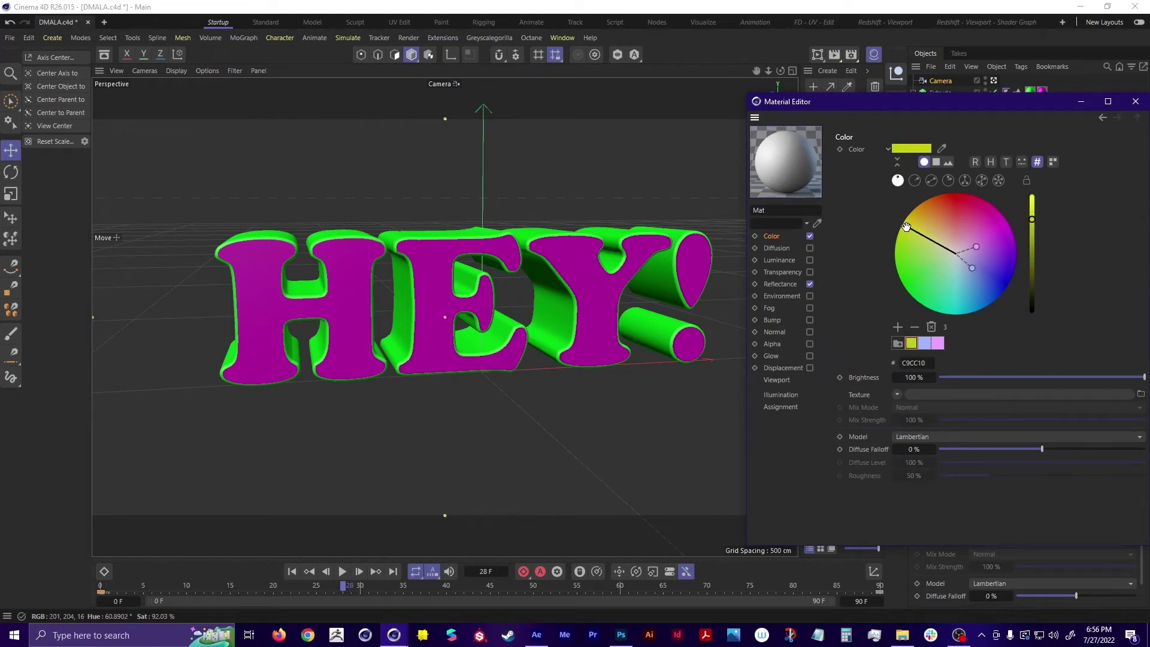
pyautogui.moveTo(1032, 219); pyautogui.dragTo(1032, 174)
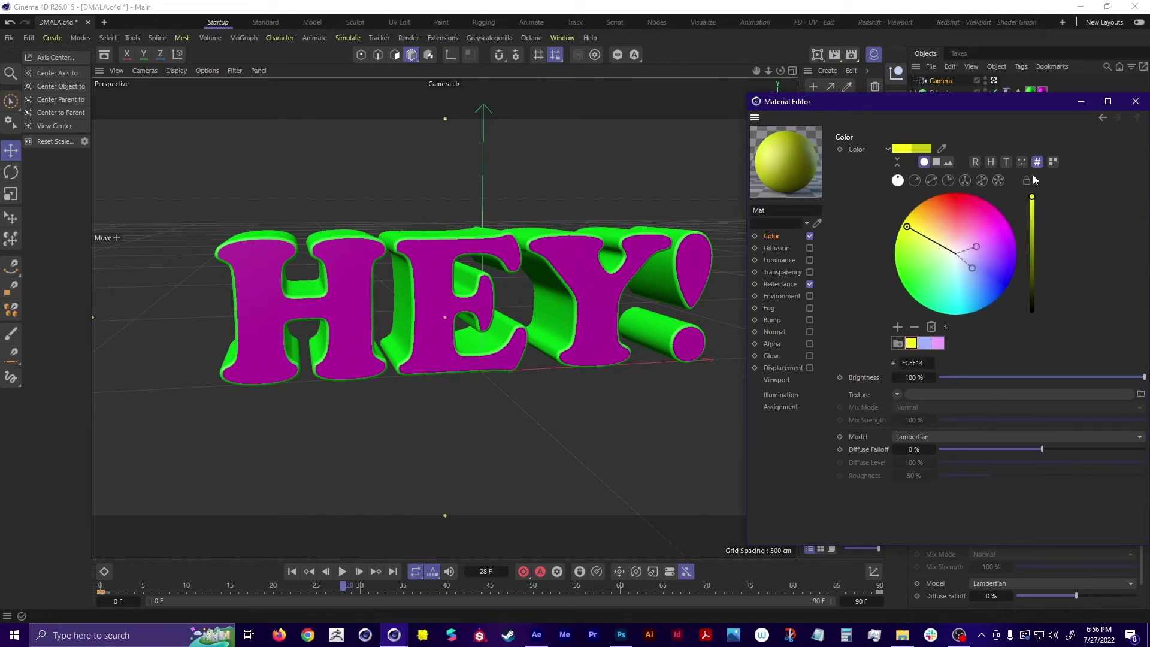
pyautogui.doubleClick(779, 210)
pyautogui.write('Ye')
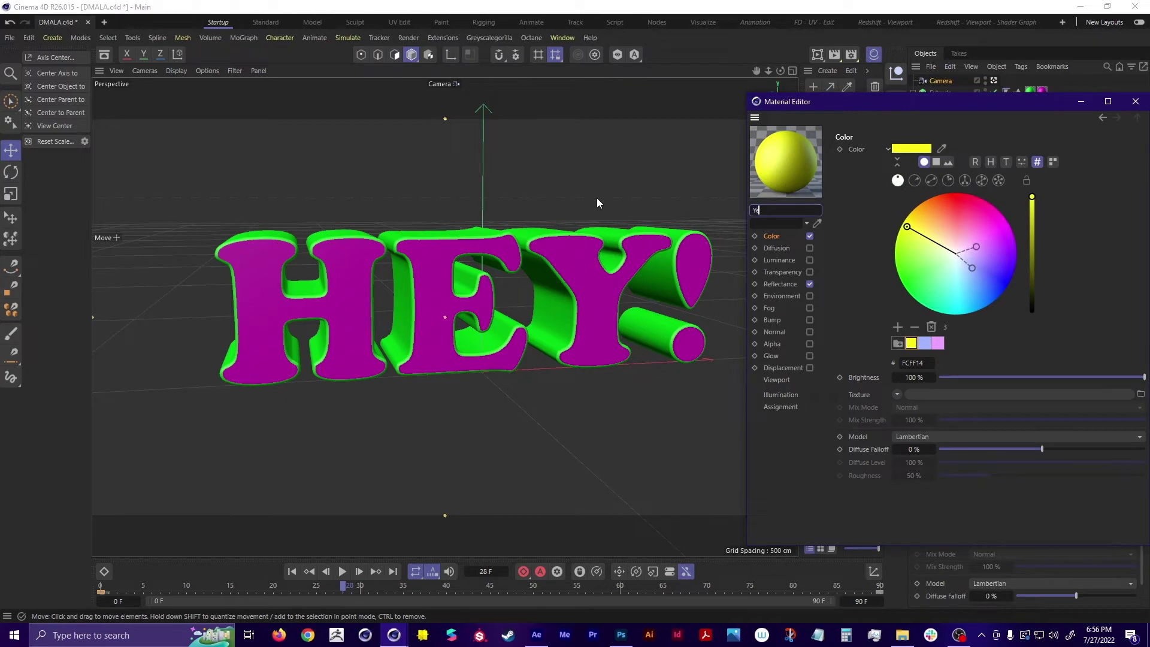
pyautogui.write('llow')
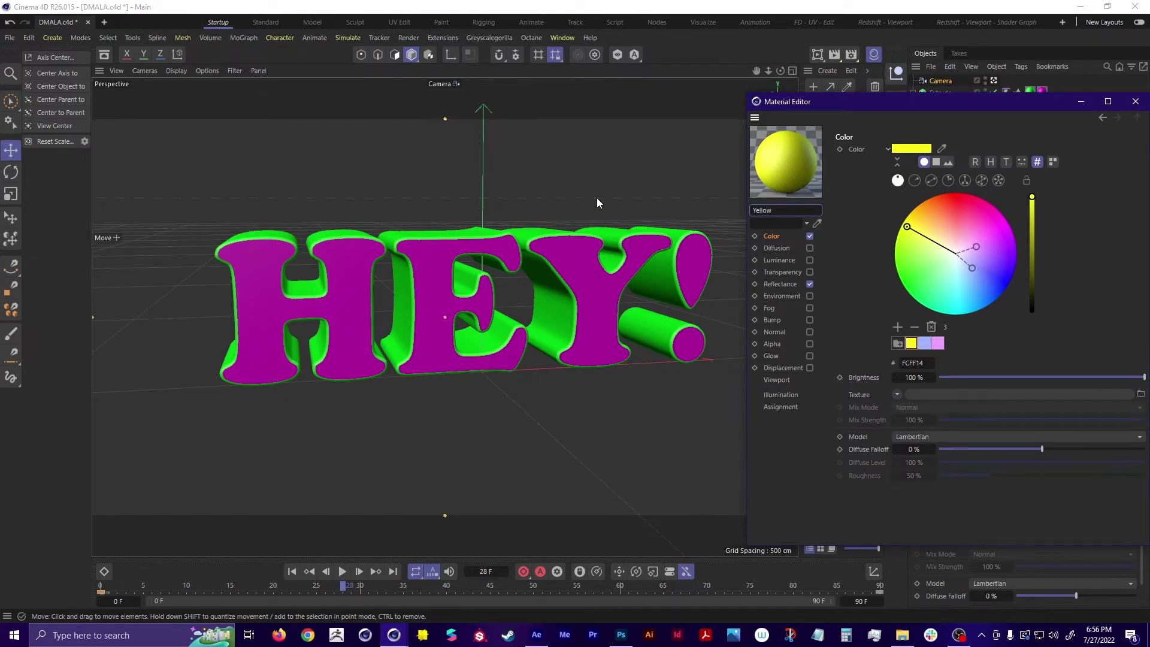
pyautogui.click(1135, 102)
# Replace the Pink material on the text's front faces with Yellow, save the project, and switch to After Effects to check the update
pyautogui.moveTo(814, 115); pyautogui.dragTo(1042, 93)
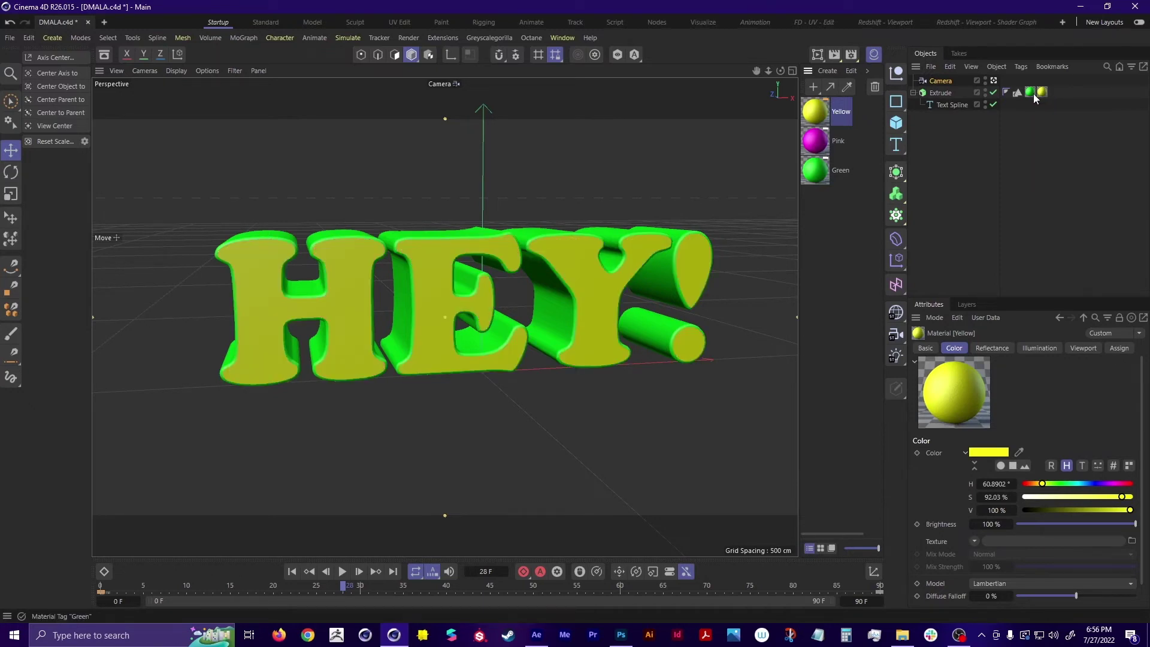
pyautogui.hotkey('ctrl', 's')
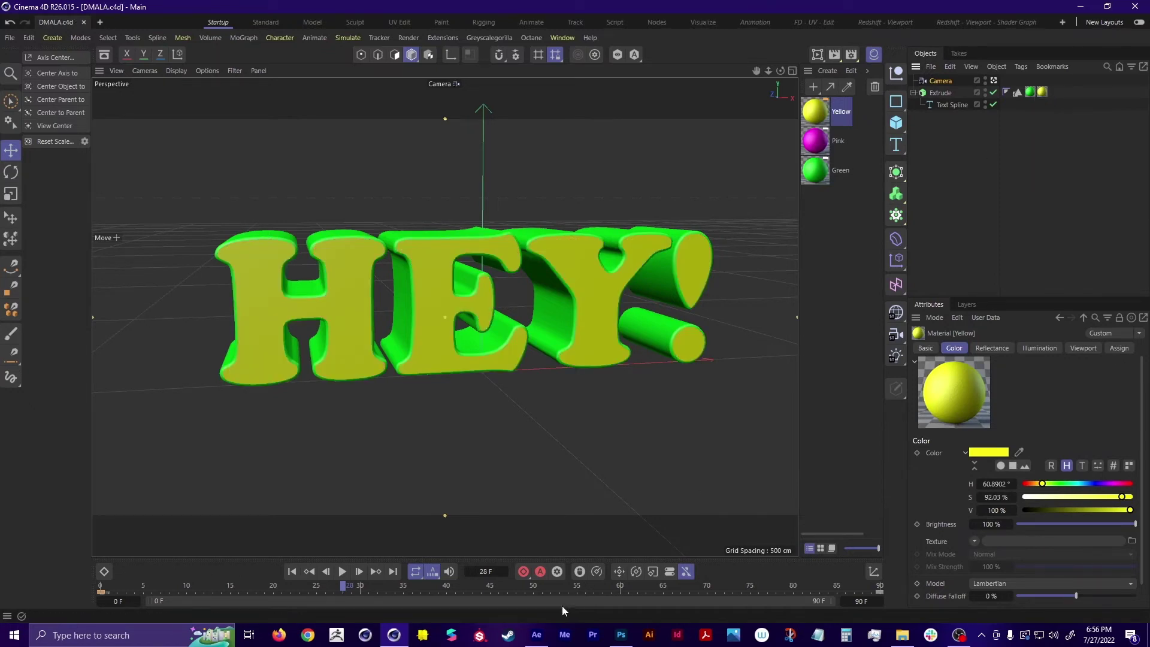
pyautogui.click(537, 636)
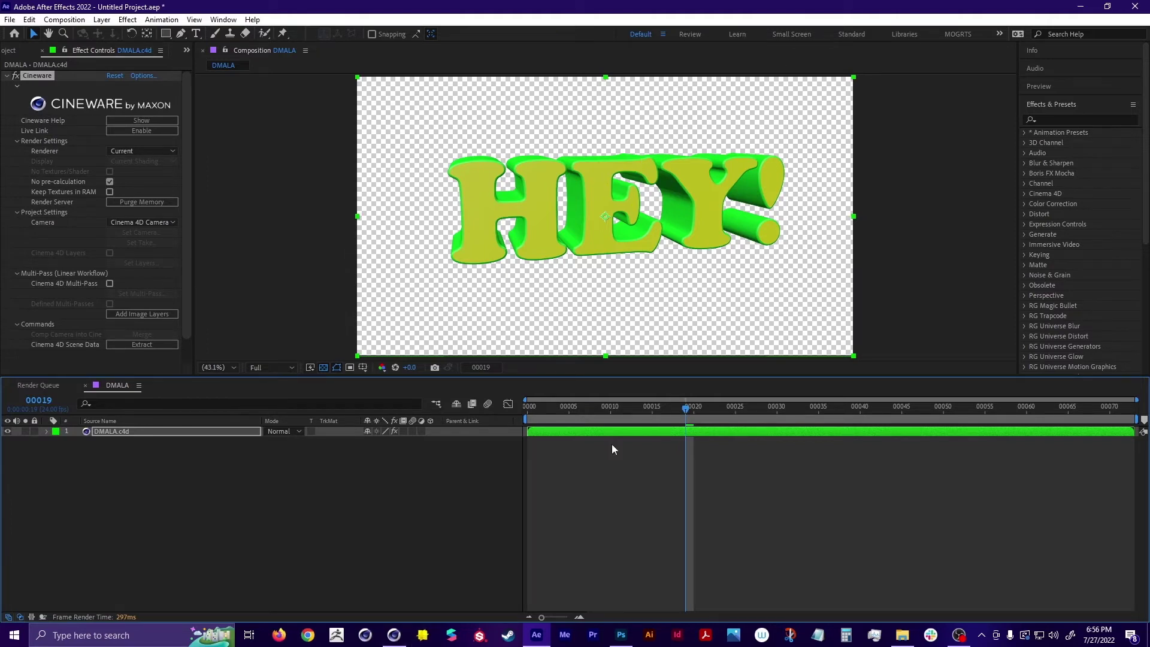
# Switch back to Cinema 4D and reapply the Pink material to the text's front faces
pyautogui.click(393, 640)
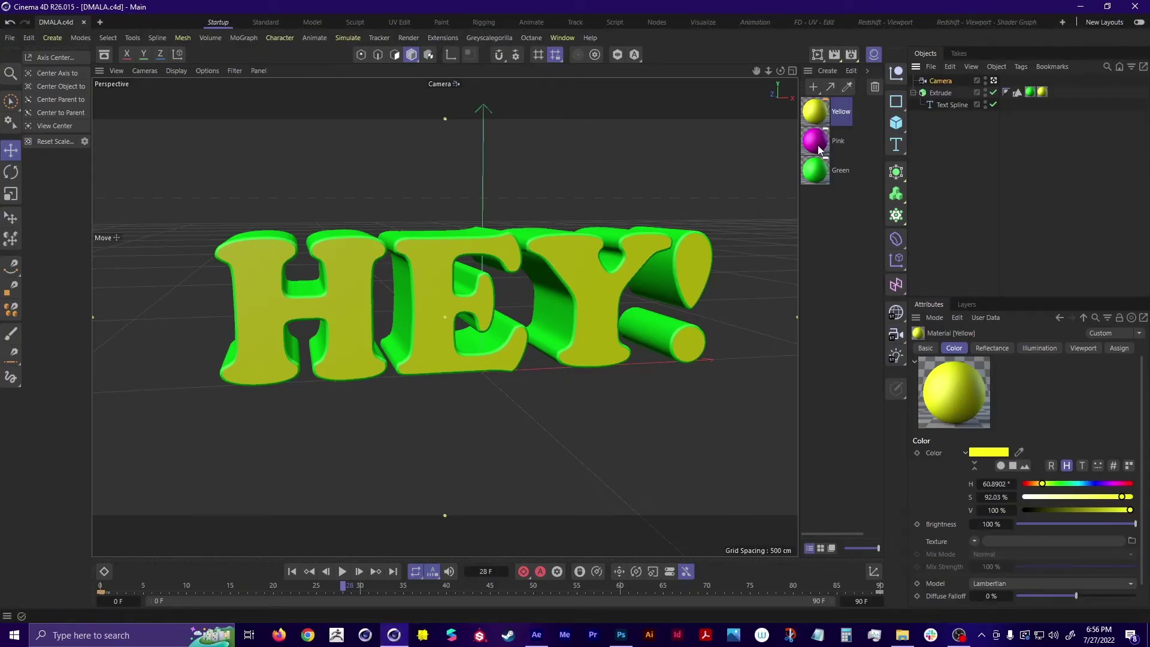
pyautogui.moveTo(815, 146); pyautogui.dragTo(1042, 93)
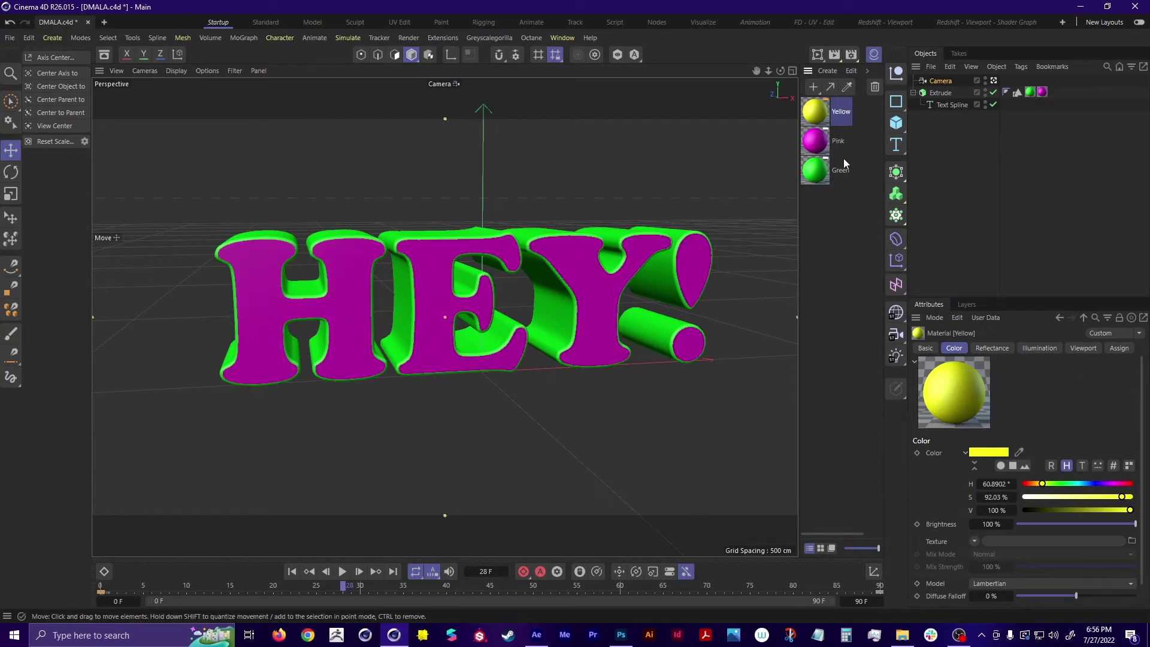
# Add a sphere and place scaled copies around the text: above the H, below the exclamation mark, and a smaller one above the Y
pyautogui.click(896, 123)
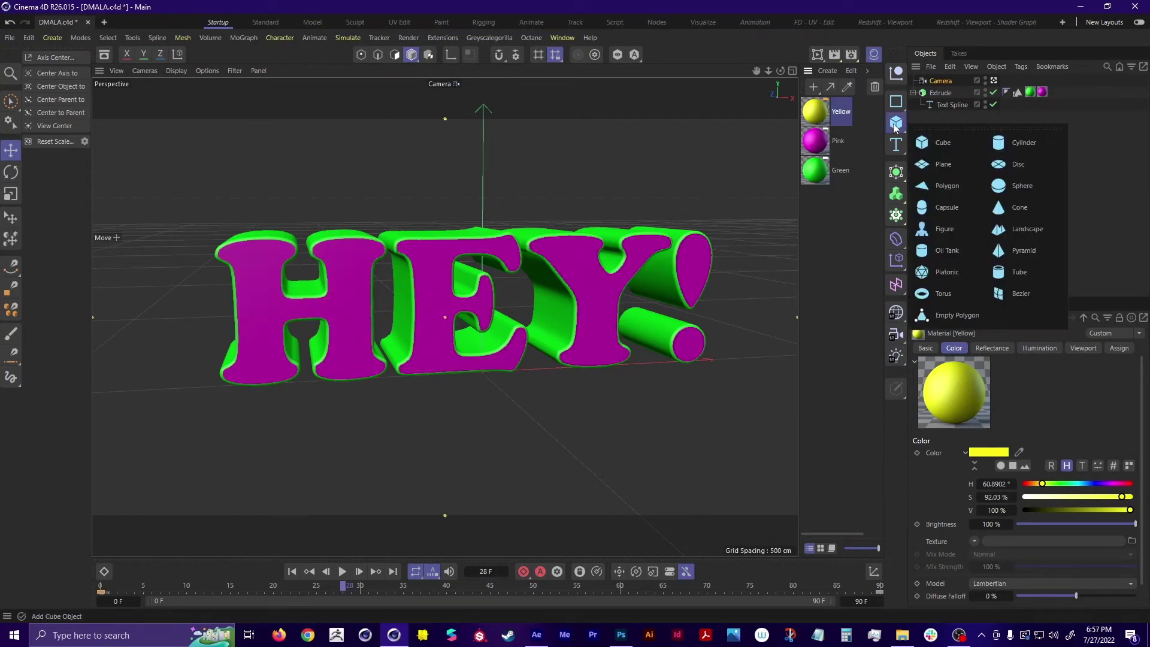
pyautogui.click(1013, 188)
pyautogui.moveTo(505, 303); pyautogui.dragTo(684, 145)
pyautogui.press('t')
pyautogui.press('e')
pyautogui.press('t')
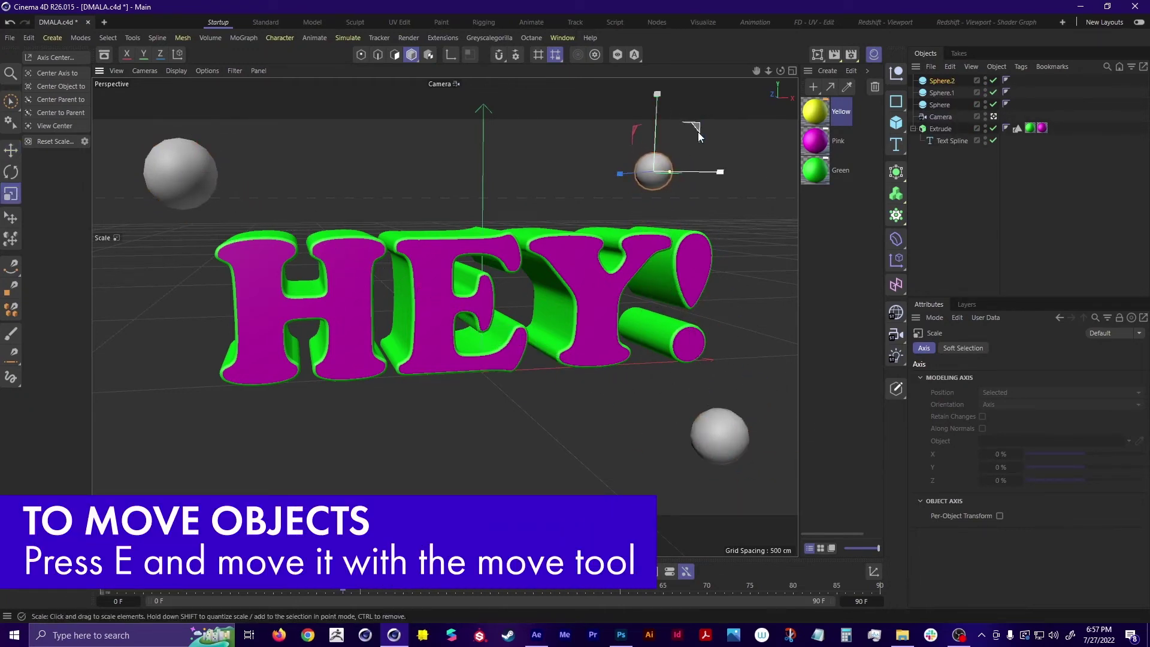
pyautogui.hotkey('ctrl', 'c')
pyautogui.hotkey('ctrl', 'v')
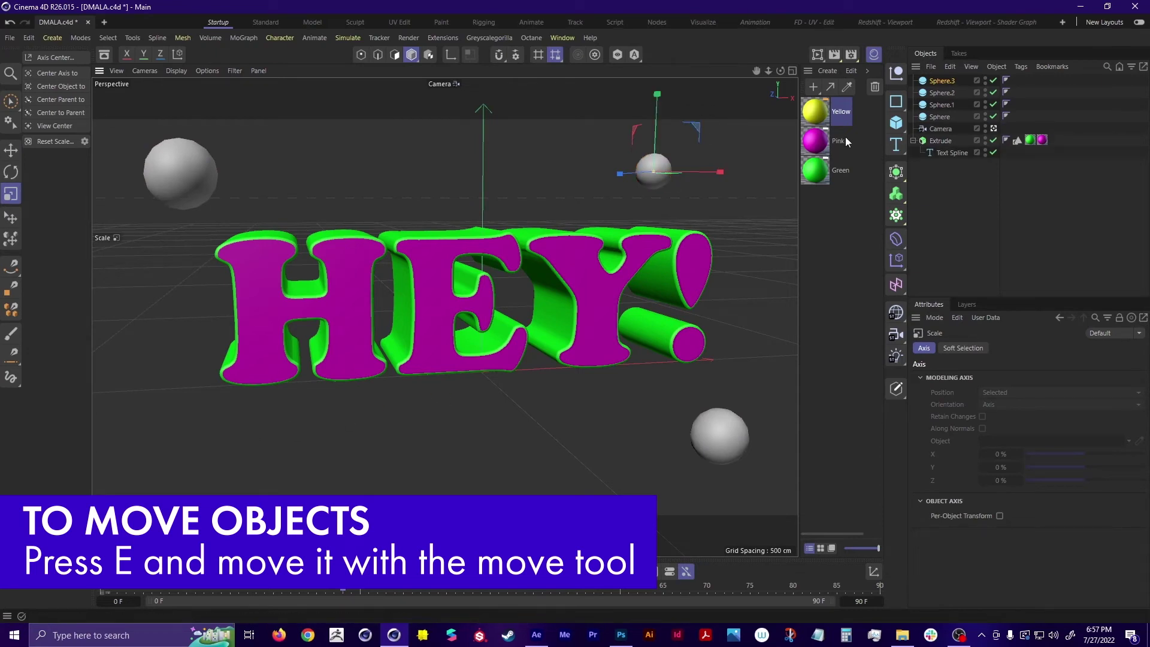
pyautogui.press('e')
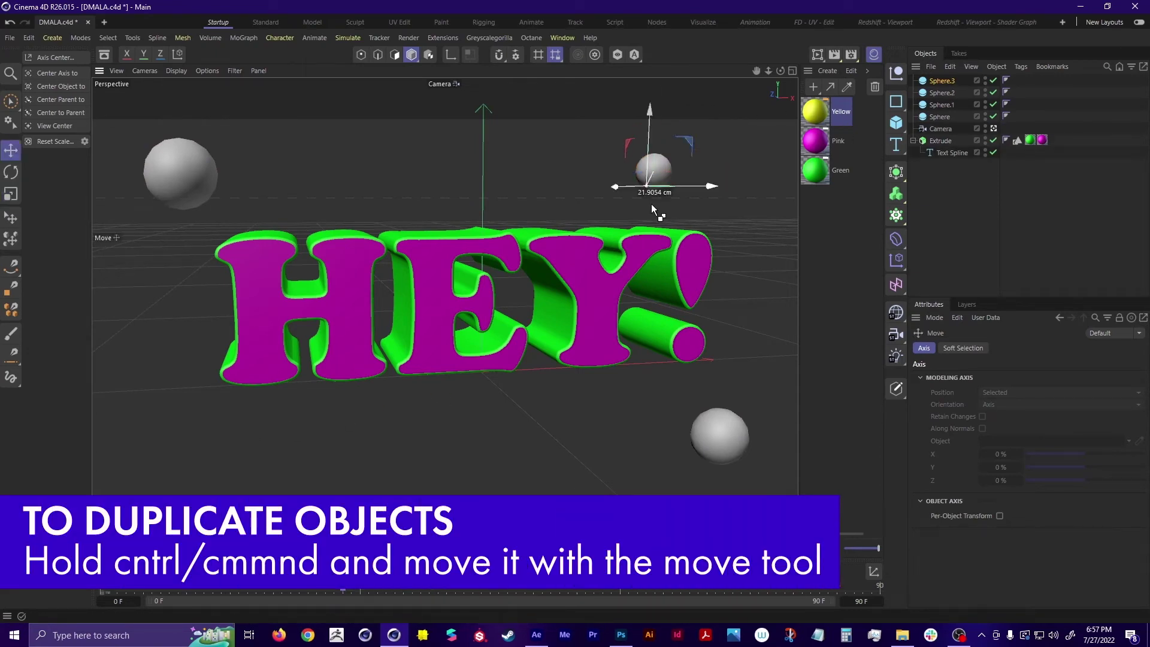
pyautogui.moveTo(652, 174); pyautogui.dragTo(223, 419)
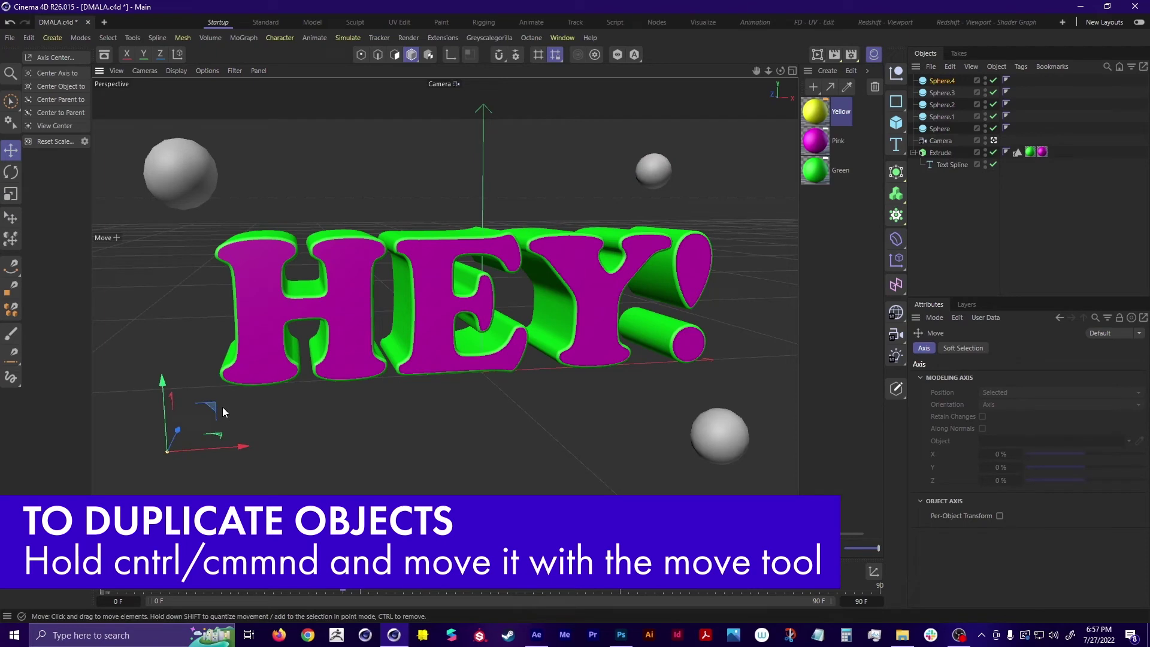
pyautogui.hotkey('ctrl', 'z')
pyautogui.moveTo(652, 172); pyautogui.dragTo(219, 419)
pyautogui.hotkey('ctrl', 'z')
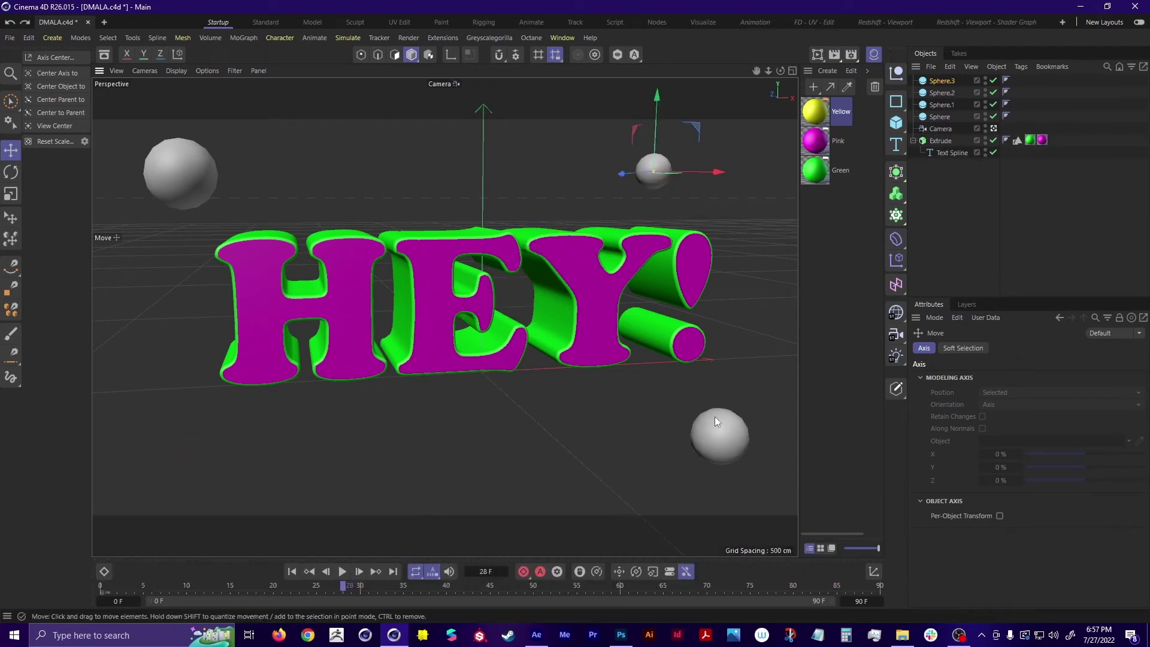
# Duplicate the sphere below the exclamation mark, place the copy below the H, and scale it down
pyautogui.click(721, 434)
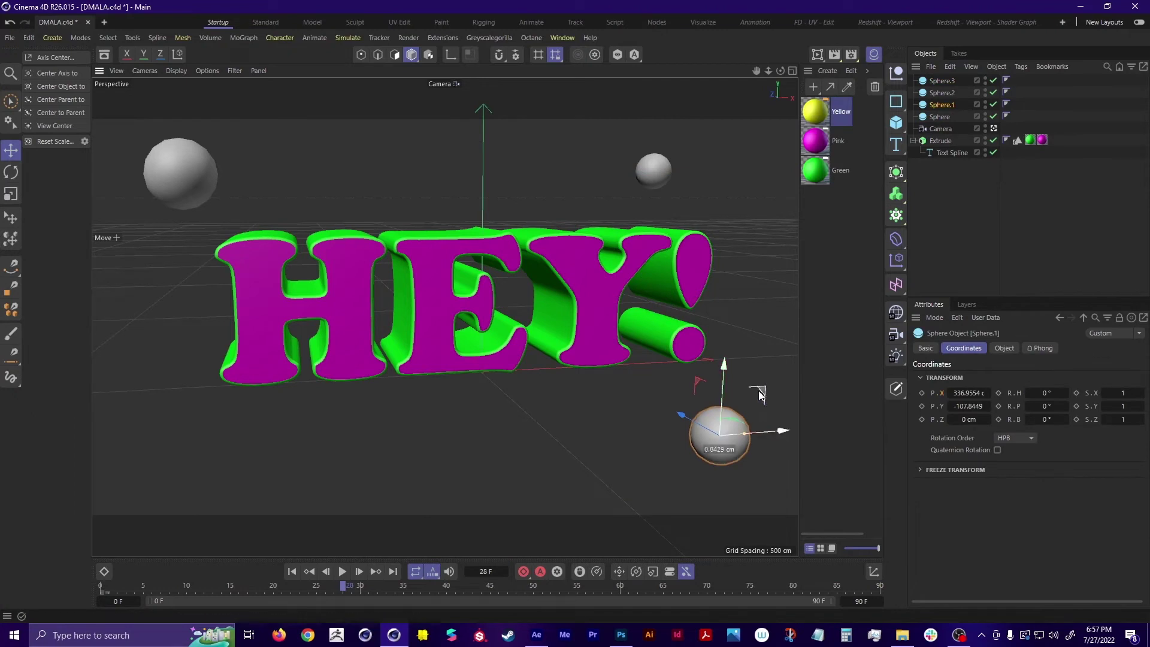
pyautogui.moveTo(766, 392); pyautogui.dragTo(230, 394)
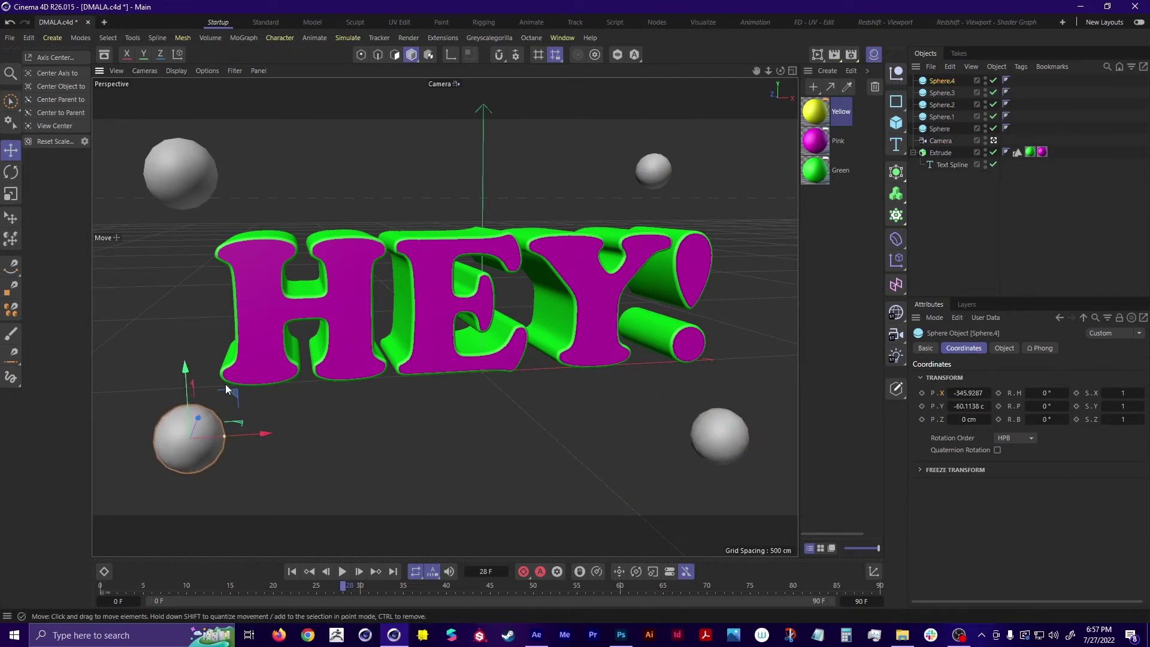
pyautogui.press('t')
pyautogui.moveTo(230, 398); pyautogui.dragTo(216, 413)
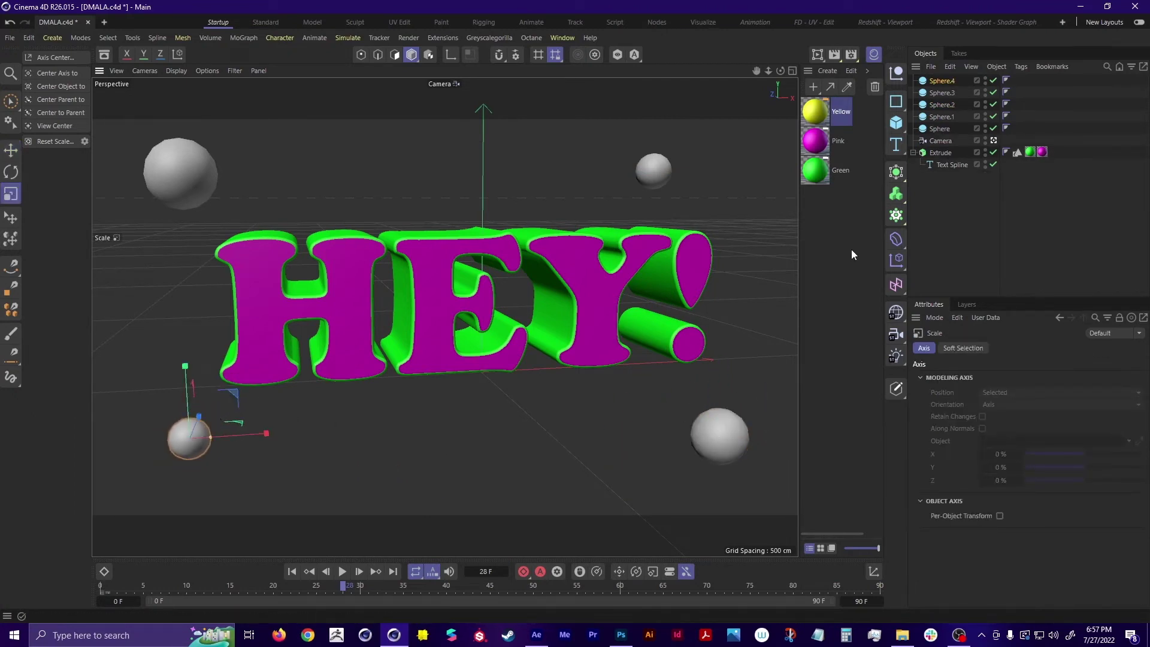
# Apply Yellow to the sphere above the Y, Green to the one above the H, and Pink to the two lower spheres
pyautogui.moveTo(814, 111); pyautogui.dragTo(653, 171)
pyautogui.moveTo(816, 142); pyautogui.dragTo(717, 429)
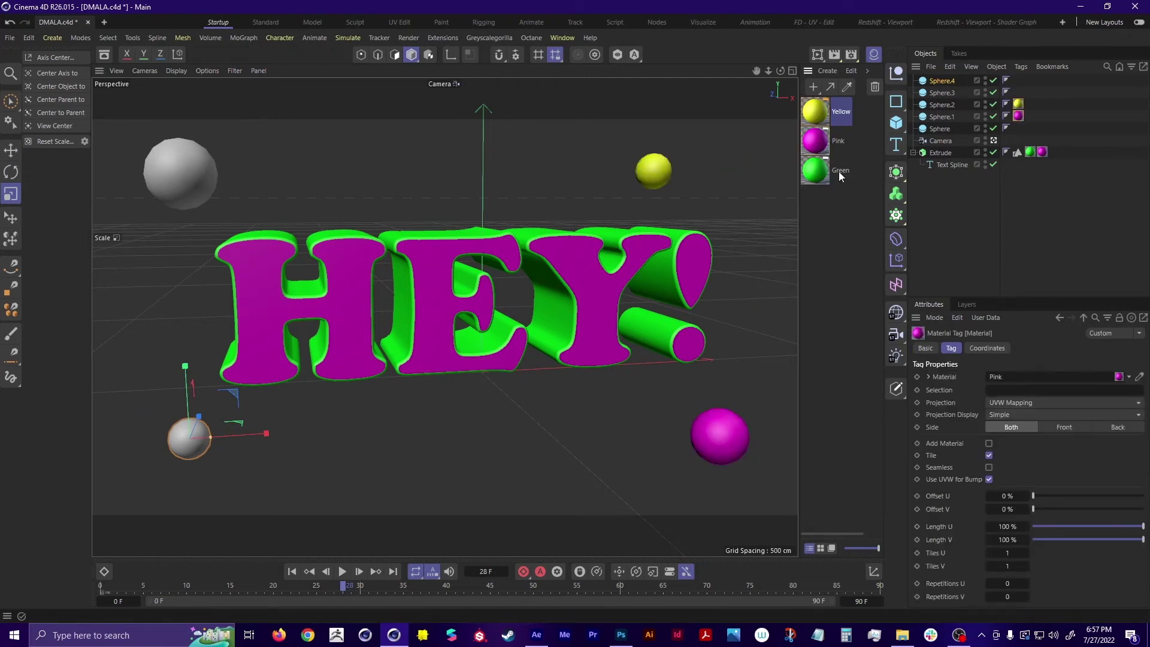
pyautogui.moveTo(459, 195); pyautogui.dragTo(186, 172)
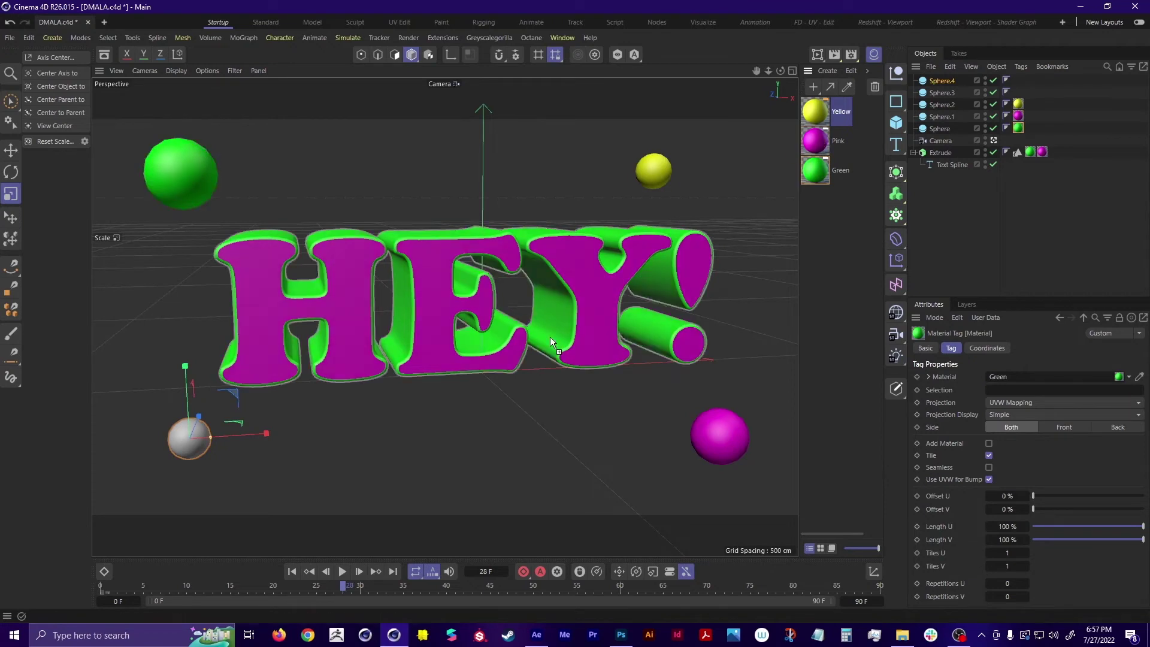
pyautogui.moveTo(193, 444); pyautogui.dragTo(192, 444)
pyautogui.click(952, 212)
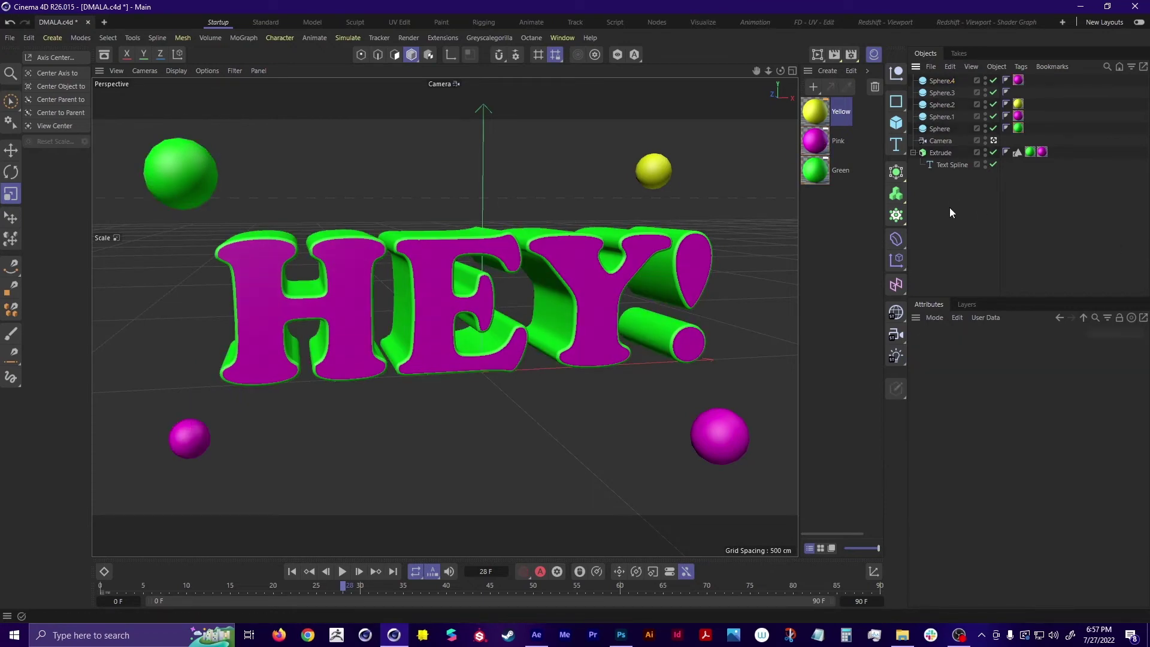
# Save the Cinema 4D scene, switch to After Effects, and save its project as DMALA in the DMALA folder
pyautogui.hotkey('ctrl', 's')
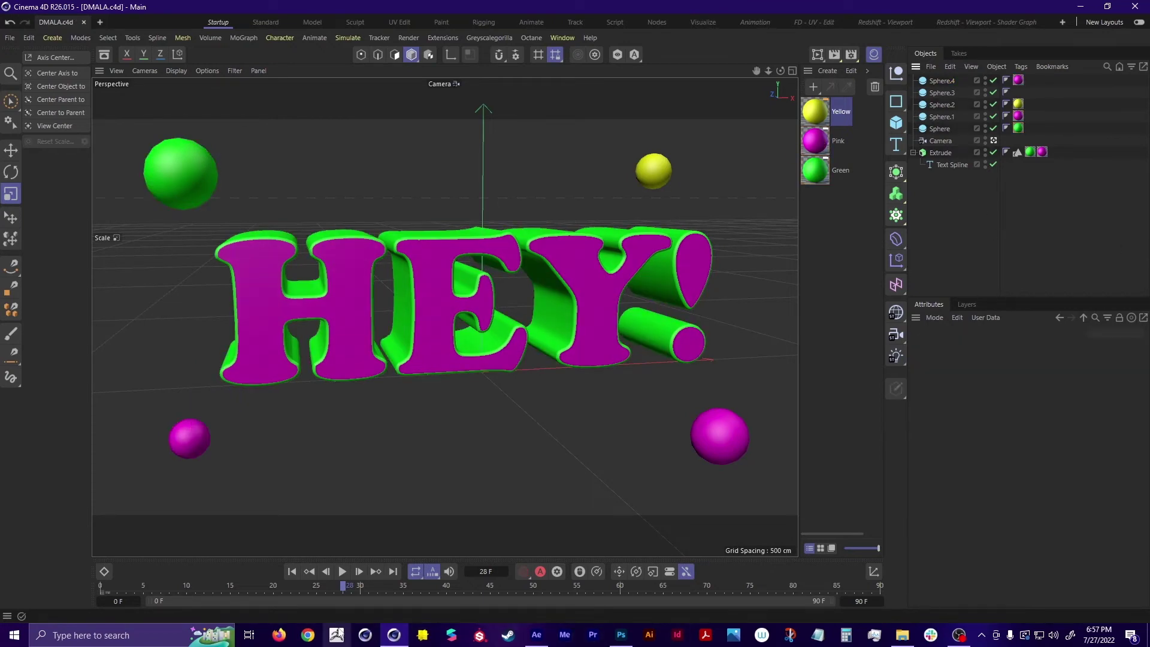
pyautogui.click(537, 635)
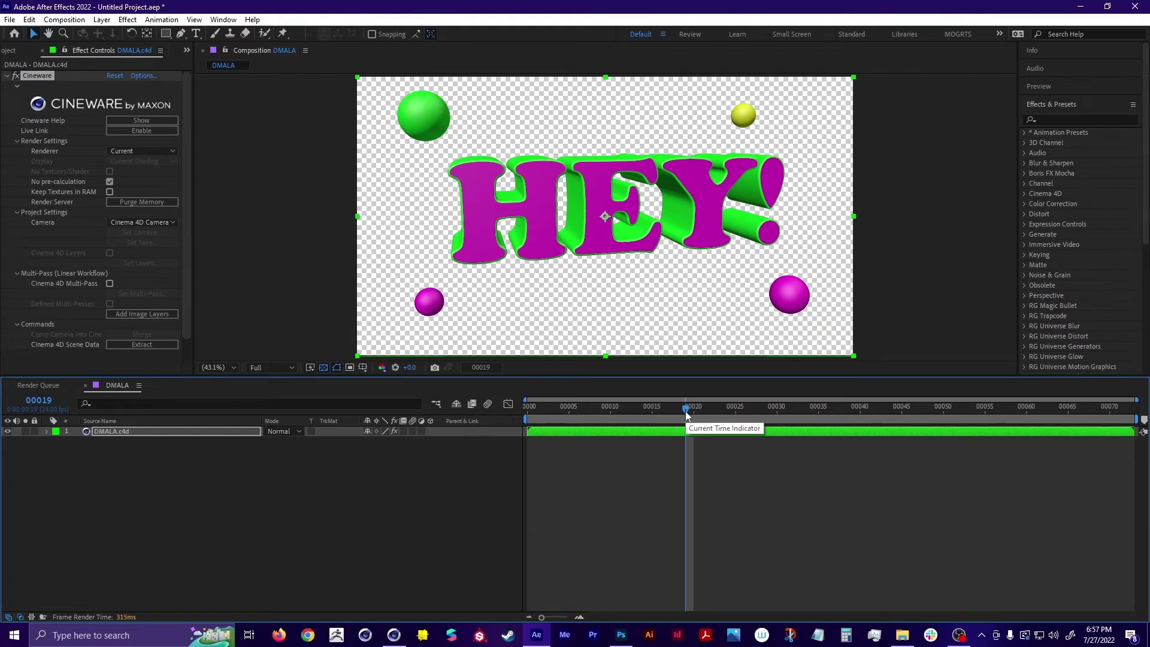
pyautogui.hotkey('ctrl', 's')
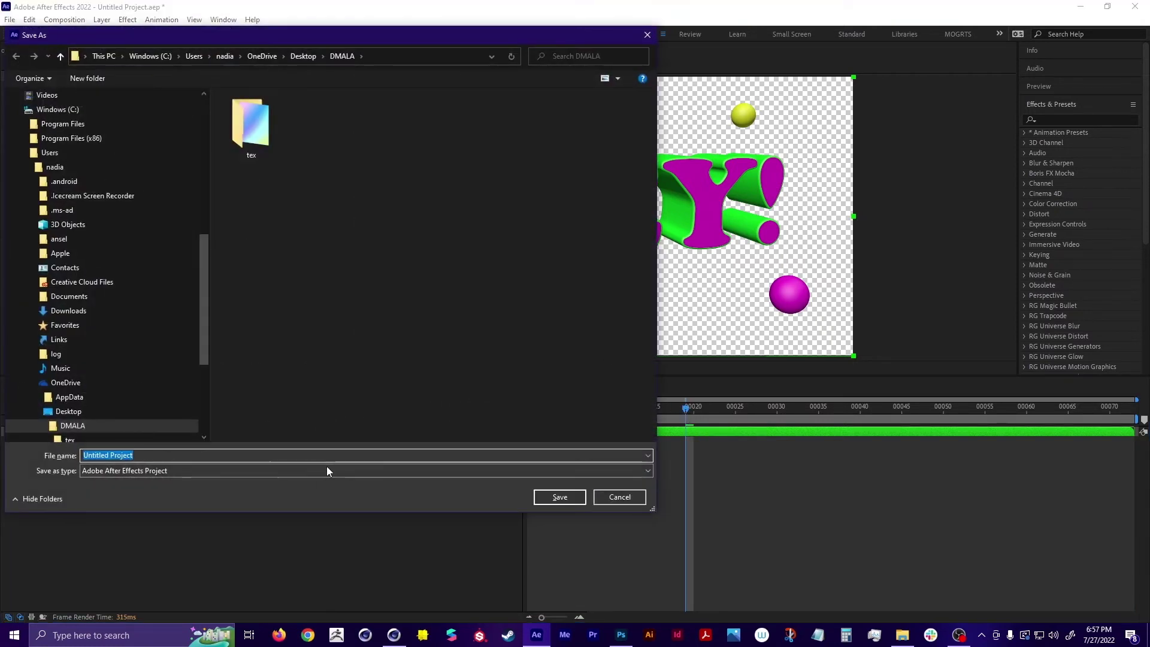
pyautogui.write('DMALA')
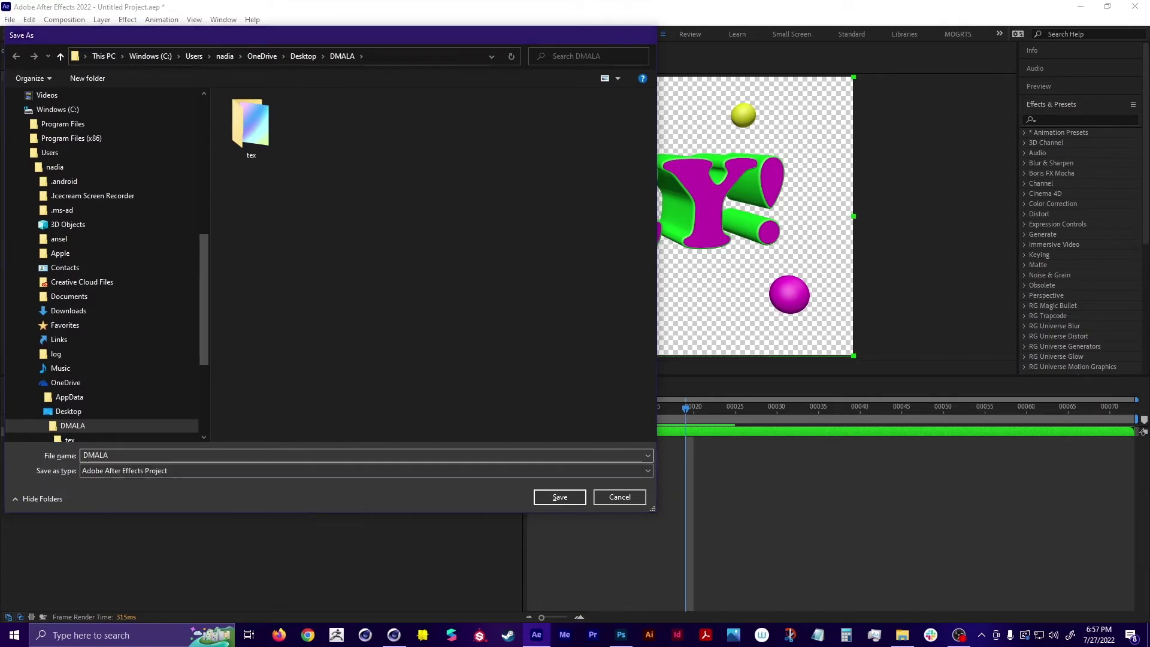
pyautogui.press('Return')
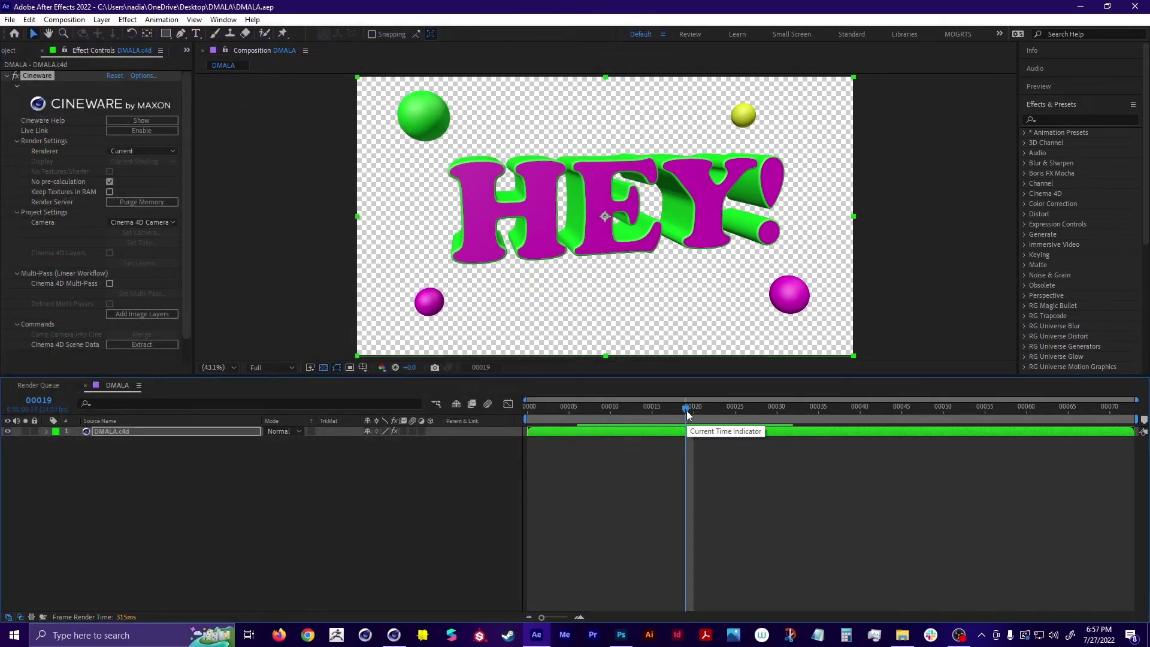
# Add a yellow solid layer at the default settings and place it beneath the DMALA.c4d layer as the background
pyautogui.moveTo(686, 411); pyautogui.dragTo(660, 411)
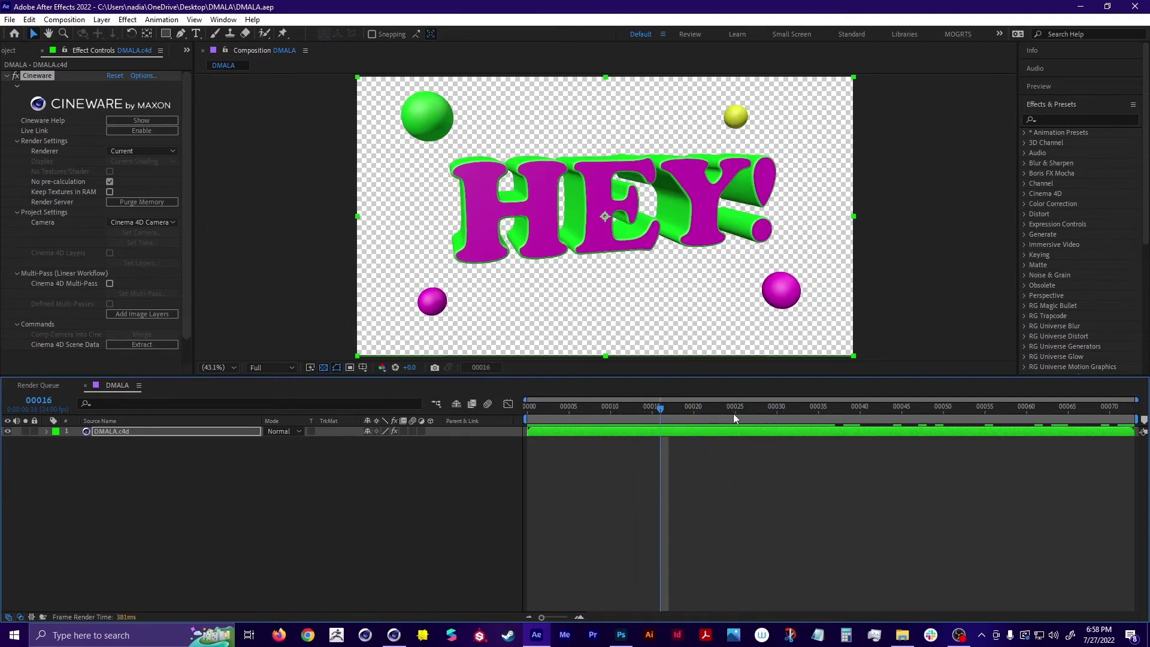
pyautogui.click(102, 20)
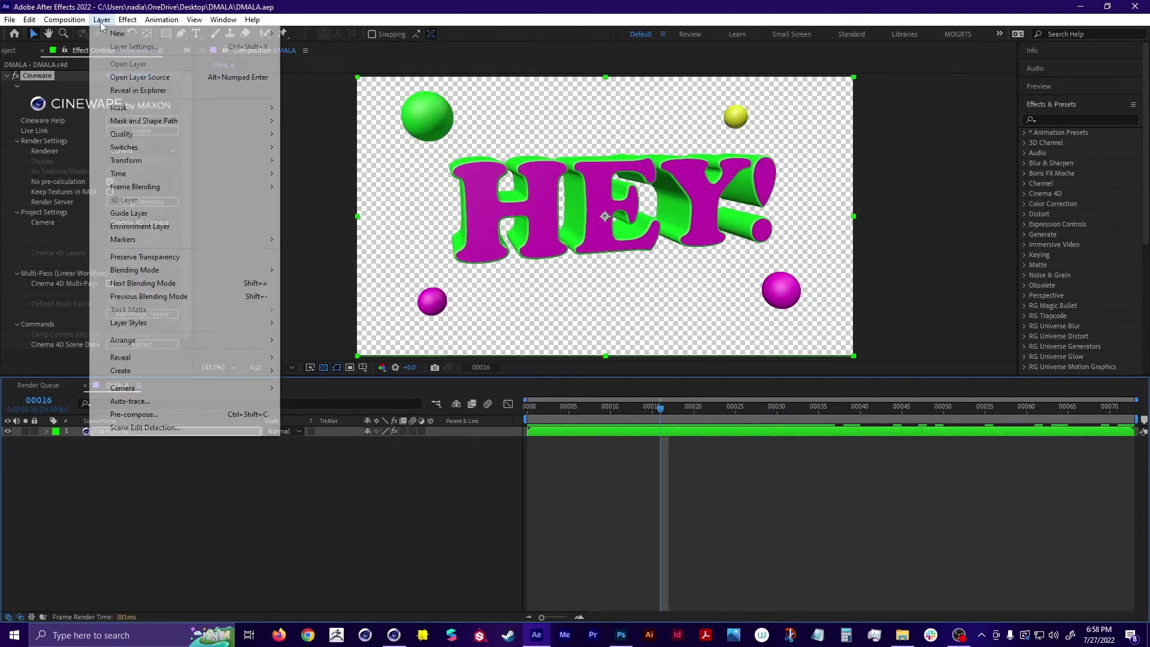
pyautogui.moveTo(257, 33)
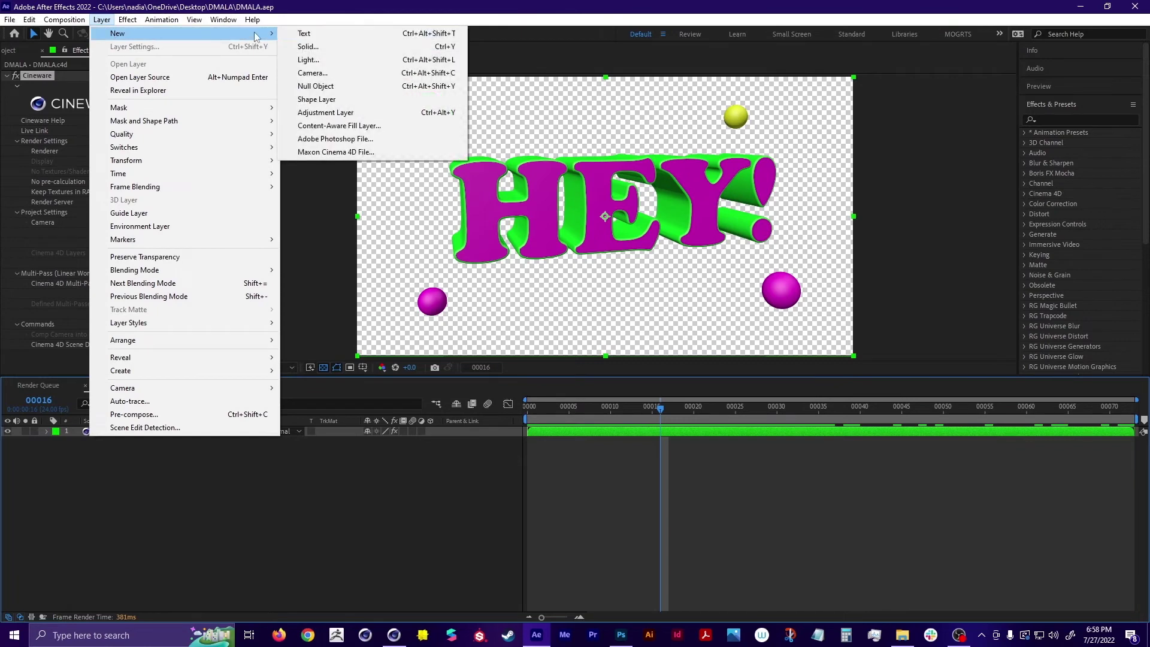
pyautogui.click(341, 47)
pyautogui.click(662, 505)
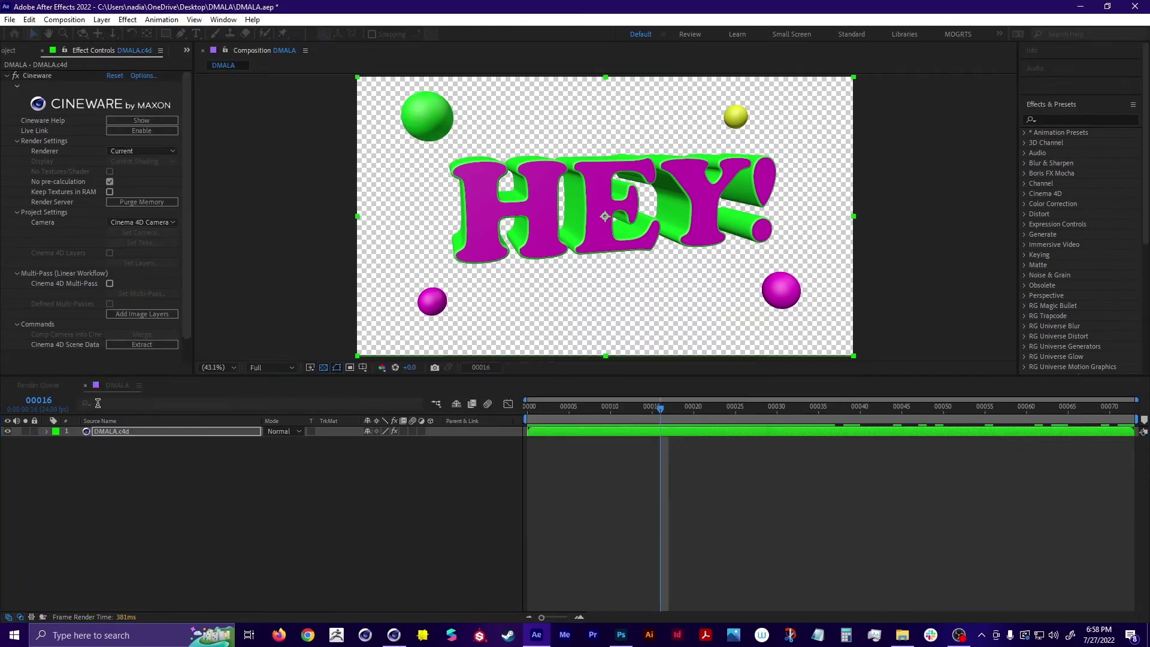
pyautogui.moveTo(128, 430); pyautogui.dragTo(131, 473)
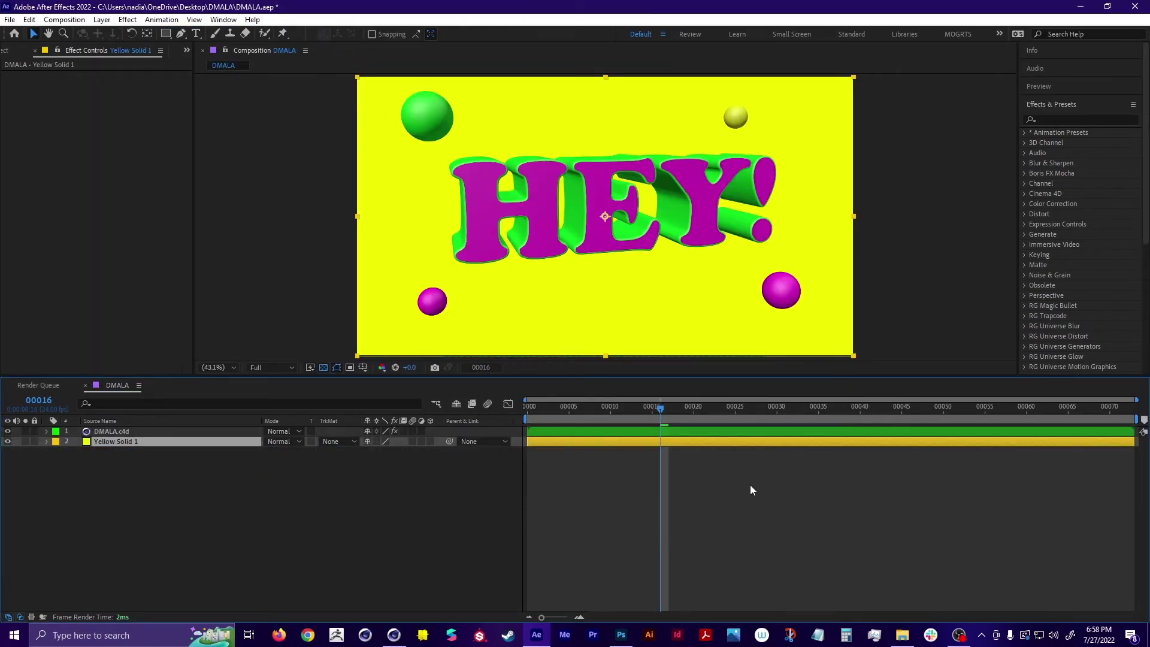
pyautogui.click(652, 474)
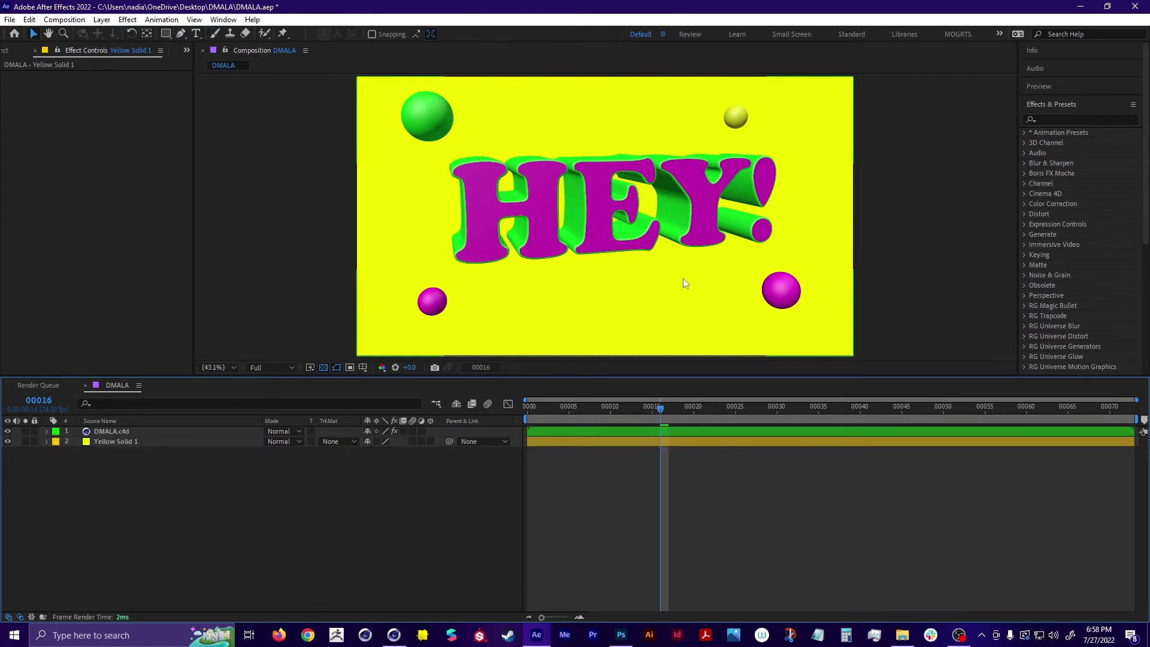
# Queue the DMALA composition with QuickTime output to DMALA.mov in the DMALA folder and render it
pyautogui.click(66, 21)
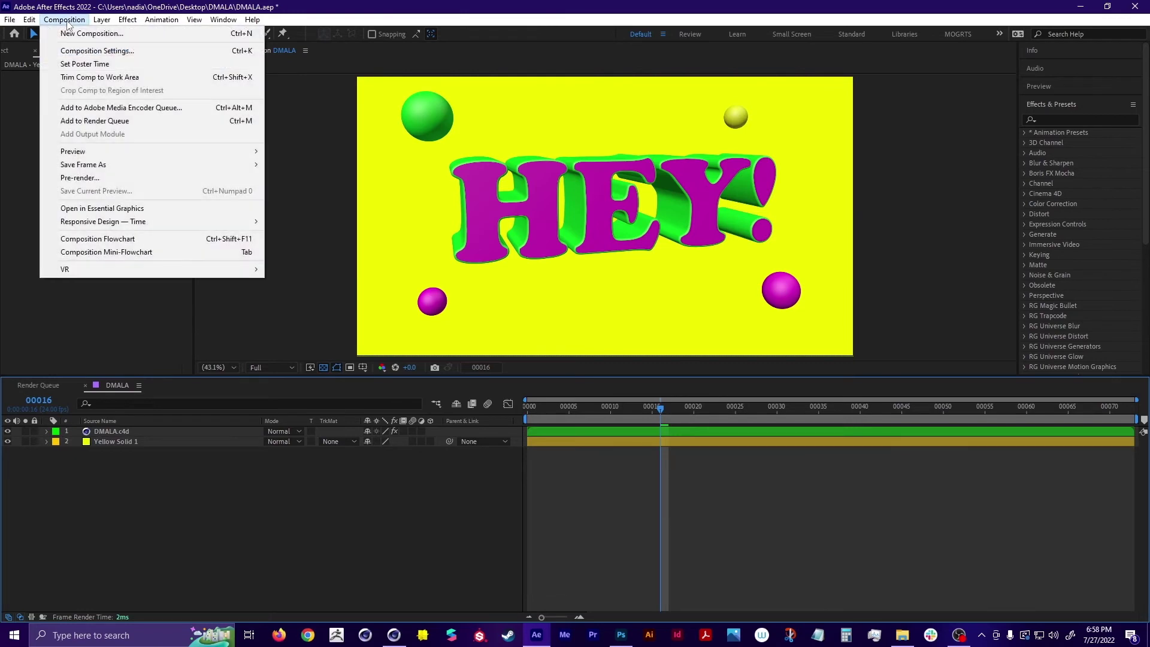
pyautogui.click(76, 121)
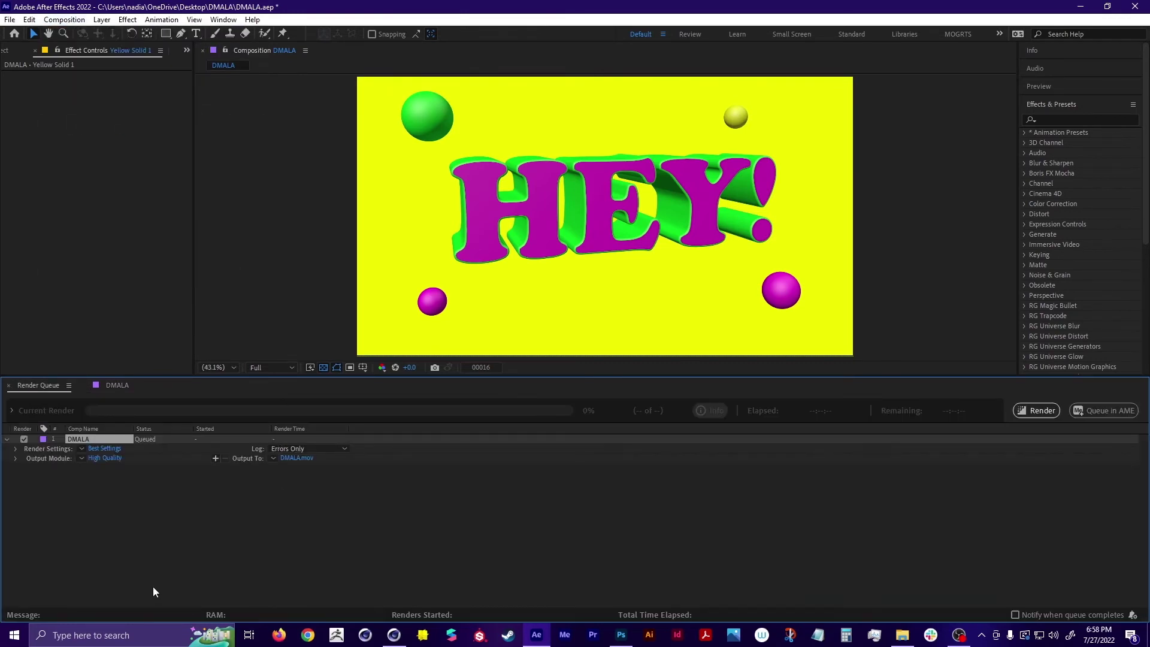
pyautogui.click(113, 459)
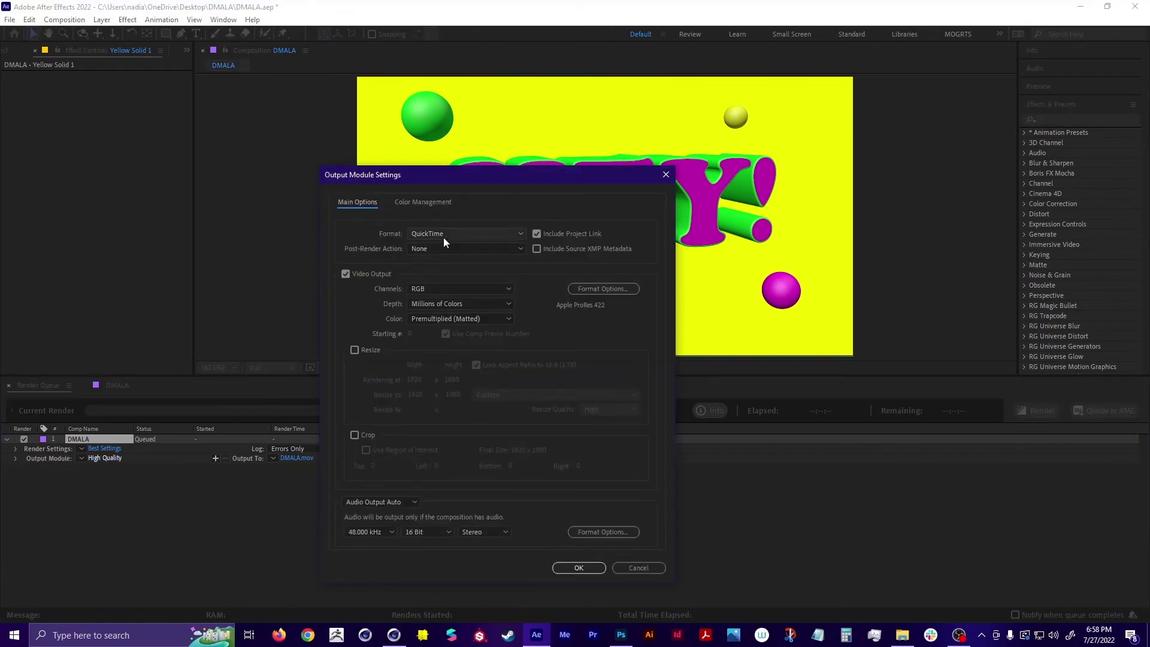
pyautogui.click(579, 568)
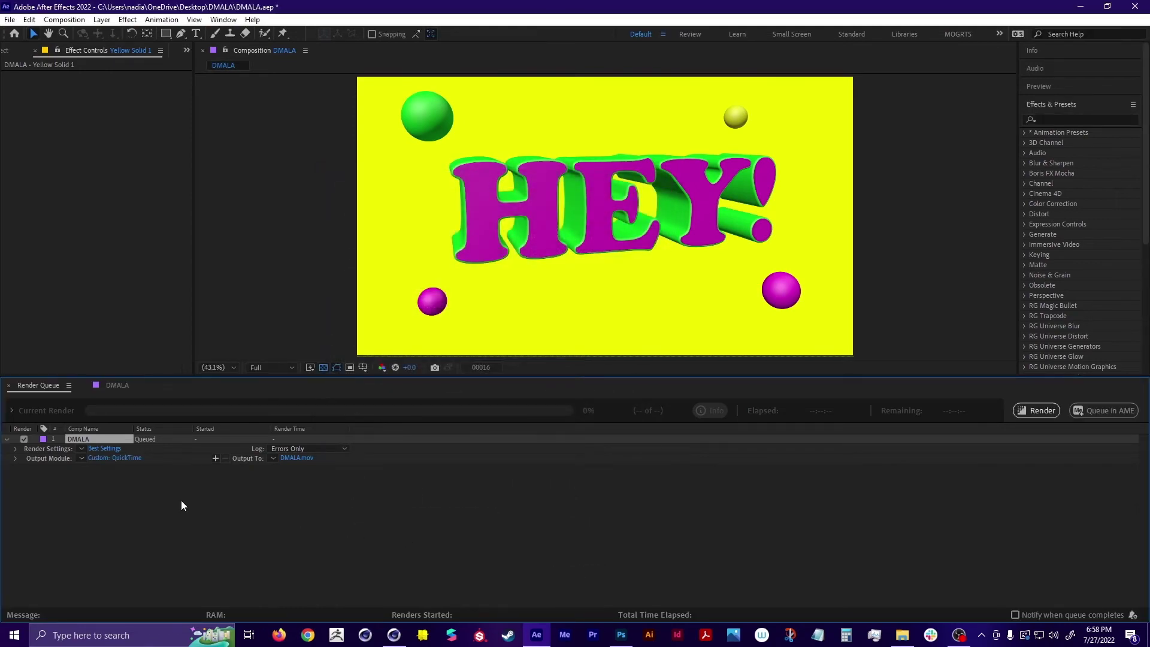
pyautogui.click(297, 458)
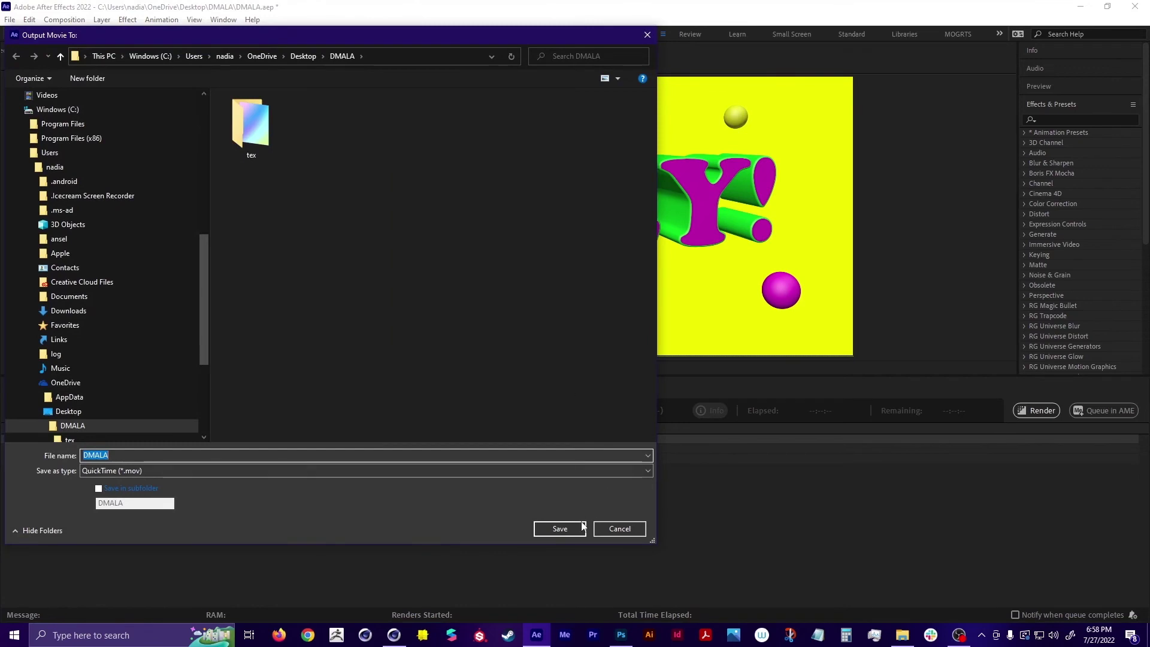
pyautogui.click(559, 528)
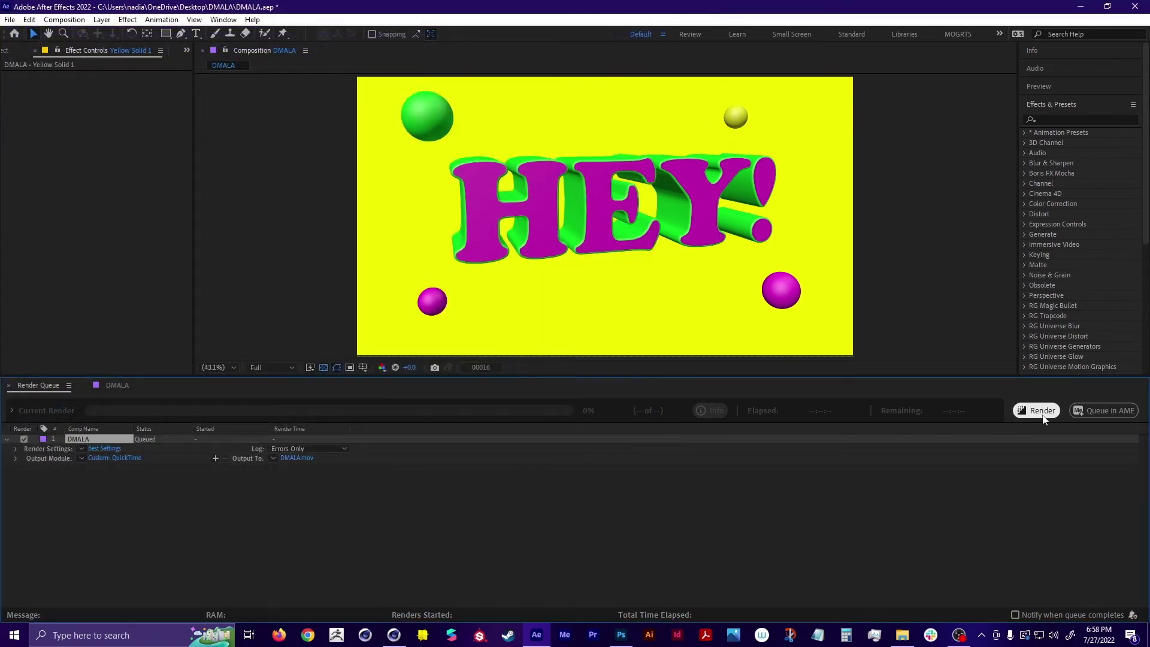
pyautogui.click(1042, 416)
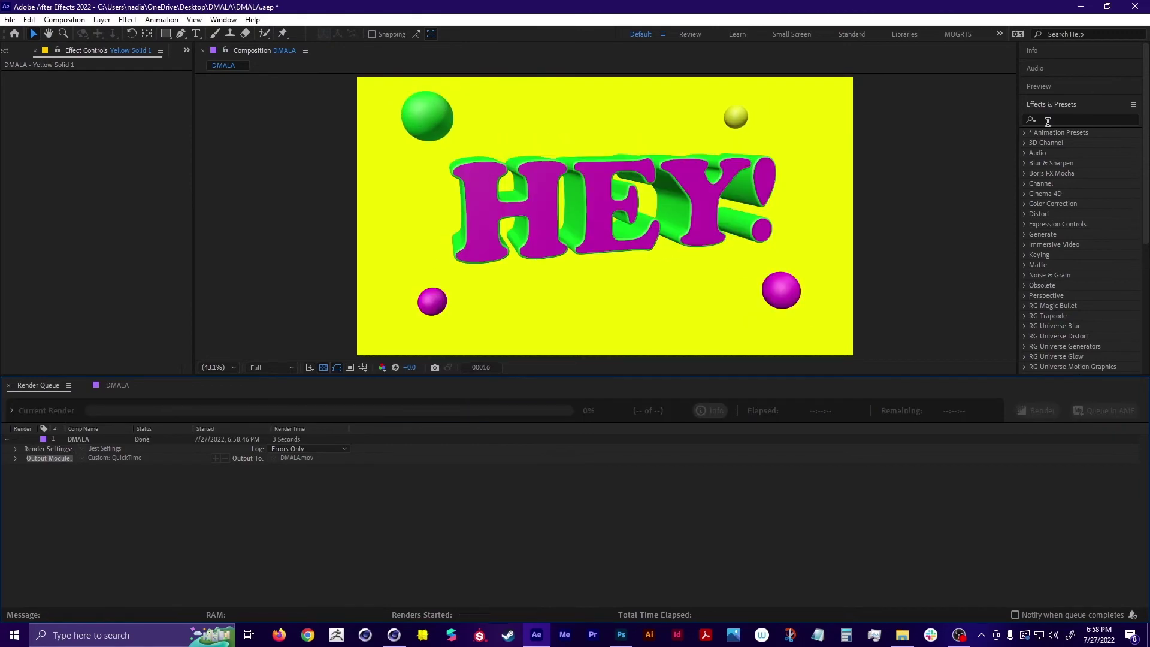
# Play the rendered DMALA movie from the desktop's DMALA folder, and return to the DMALA composition's timeline in After Effects
pyautogui.click(1080, 7)
pyautogui.click(1081, 9)
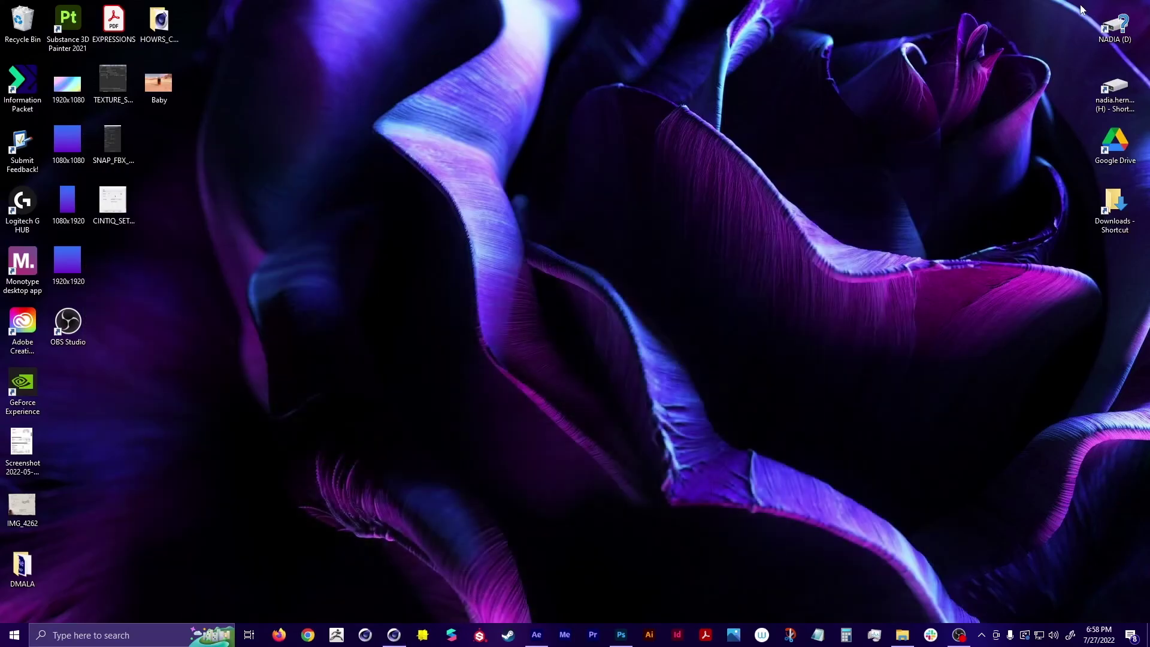
pyautogui.doubleClick(23, 566)
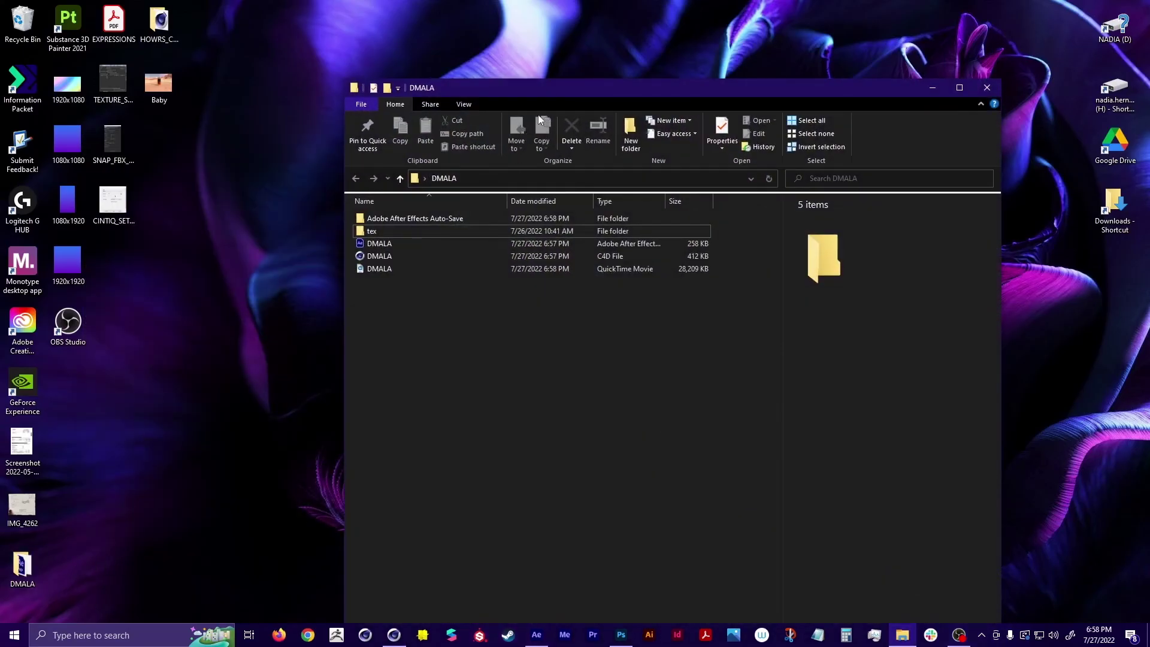
pyautogui.moveTo(546, 89); pyautogui.dragTo(533, 28)
pyautogui.click(366, 207)
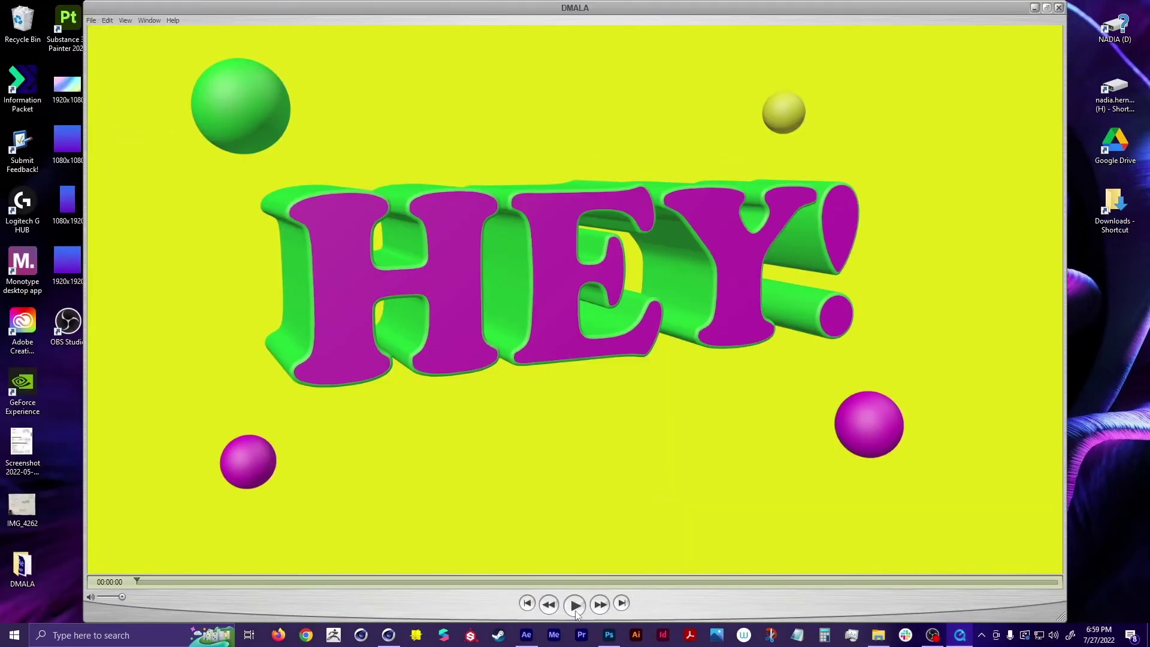
pyautogui.click(575, 611)
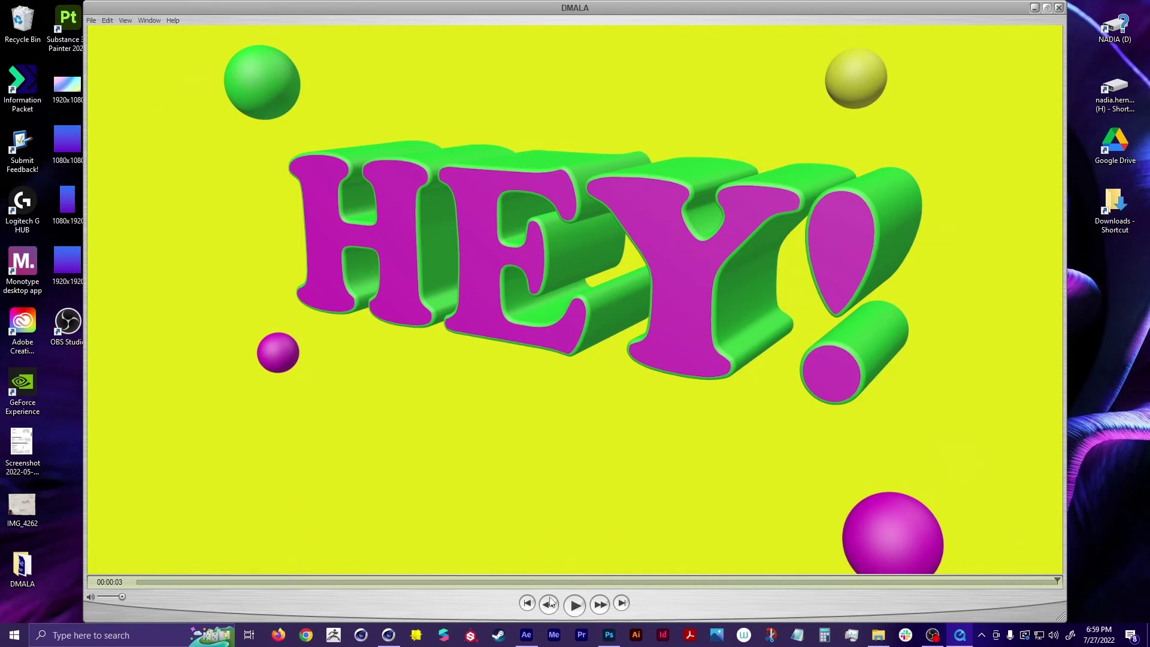
pyautogui.click(575, 605)
pyautogui.moveTo(585, 581); pyautogui.dragTo(551, 598)
pyautogui.click(1058, 7)
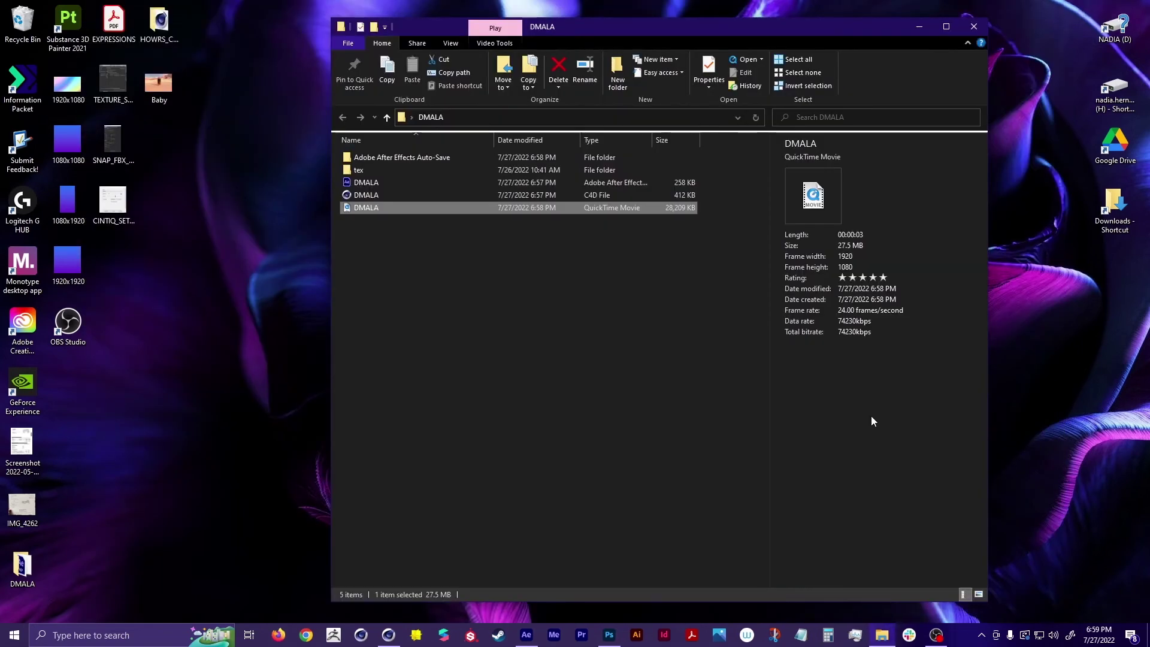
pyautogui.click(536, 635)
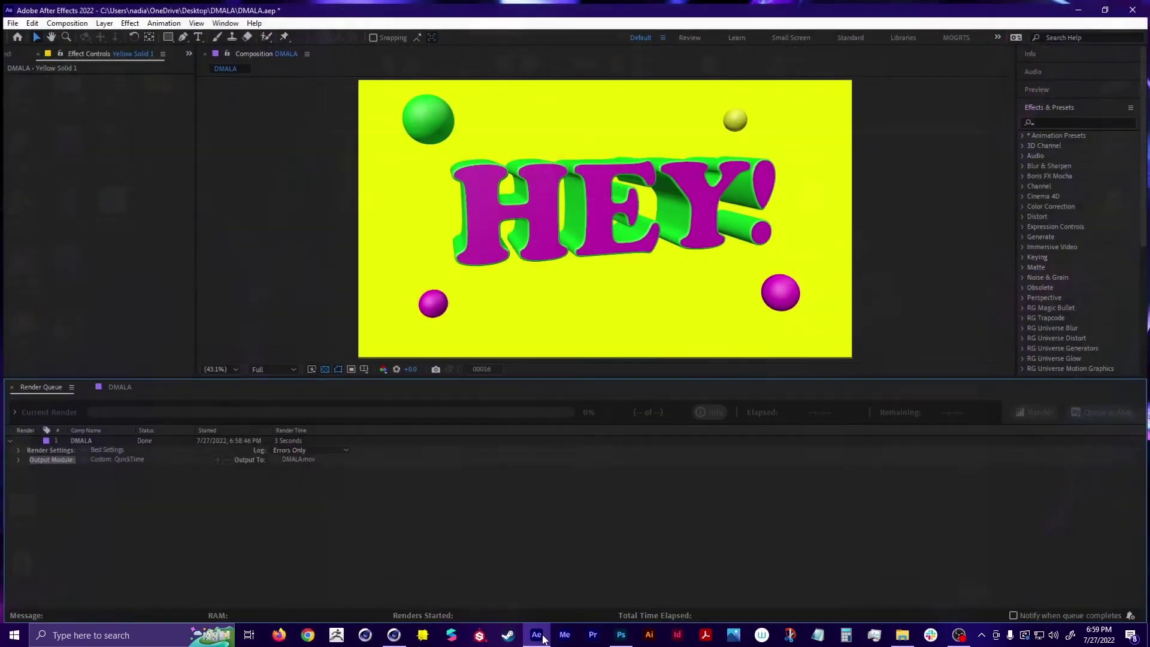
pyautogui.click(118, 386)
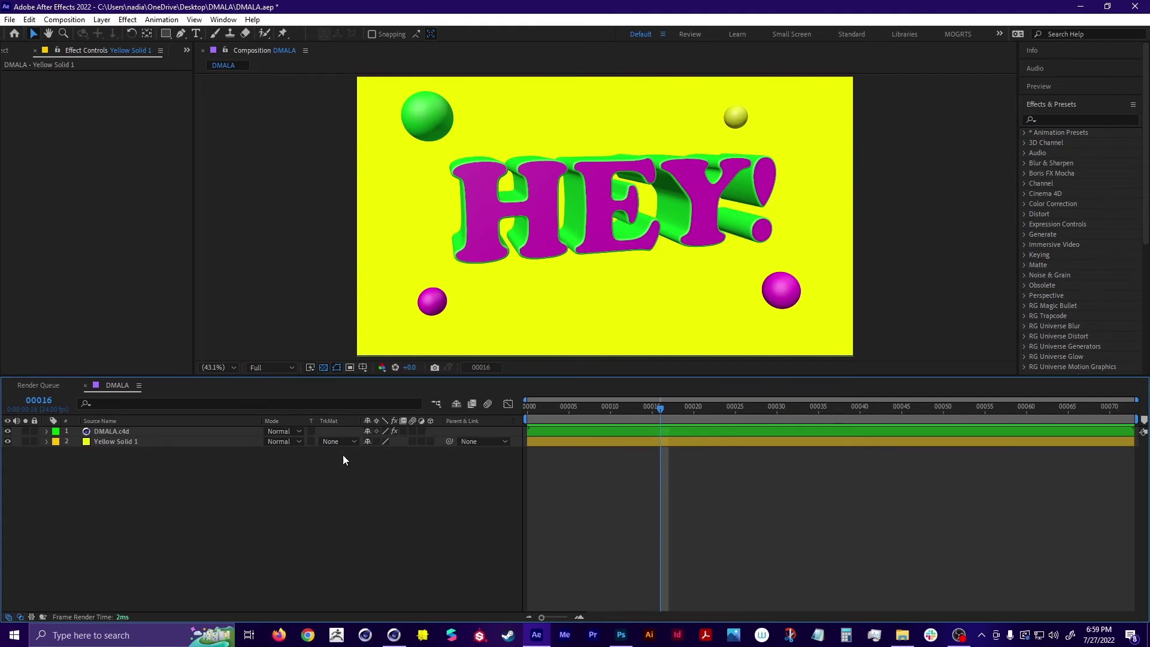
# Hide the yellow solid layer, check the animation's transparency through its last frame, and return the playhead to frame 00000
pyautogui.click(124, 441)
pyautogui.click(8, 442)
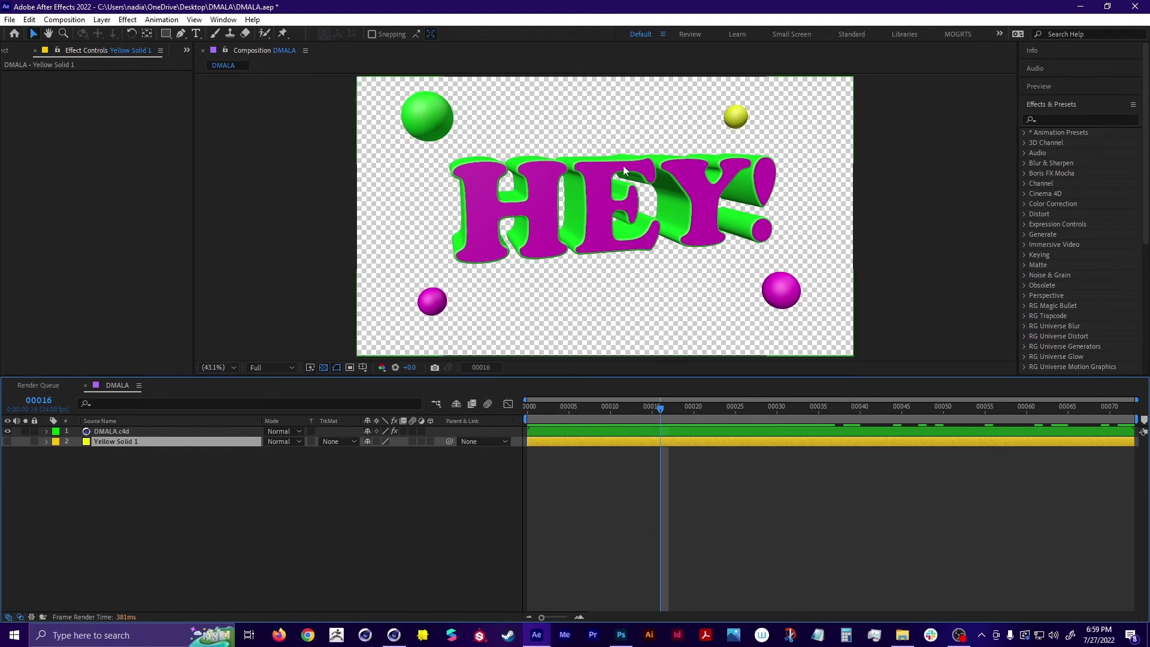
pyautogui.click(643, 408)
pyautogui.click(1126, 420)
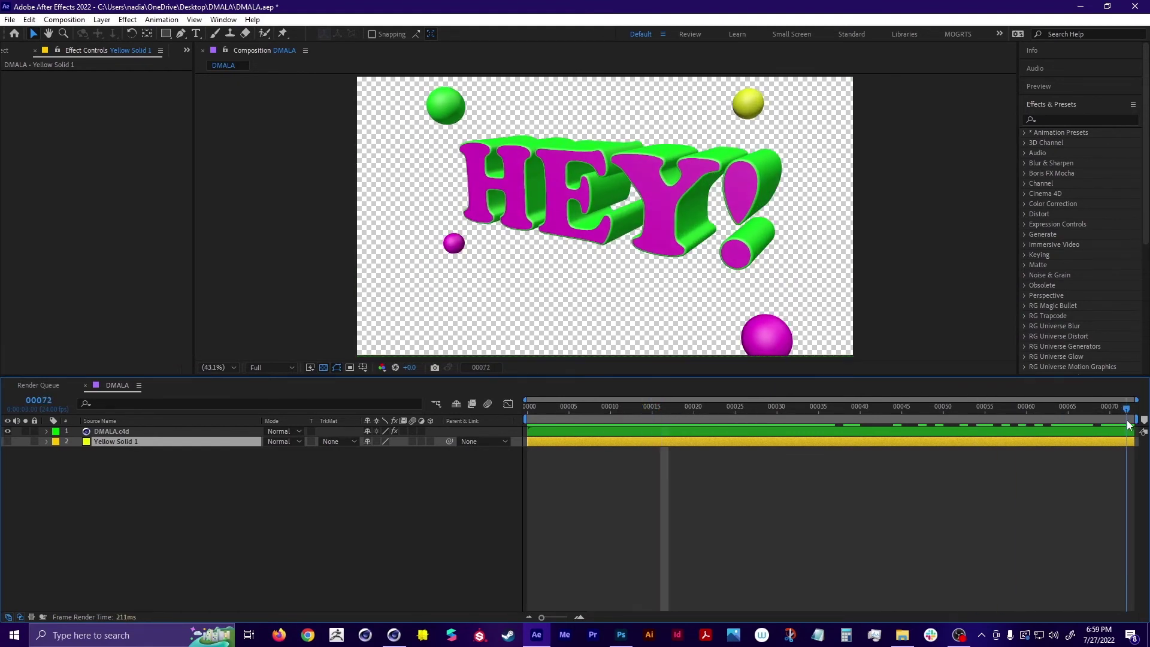
pyautogui.moveTo(1128, 425); pyautogui.dragTo(486, 478)
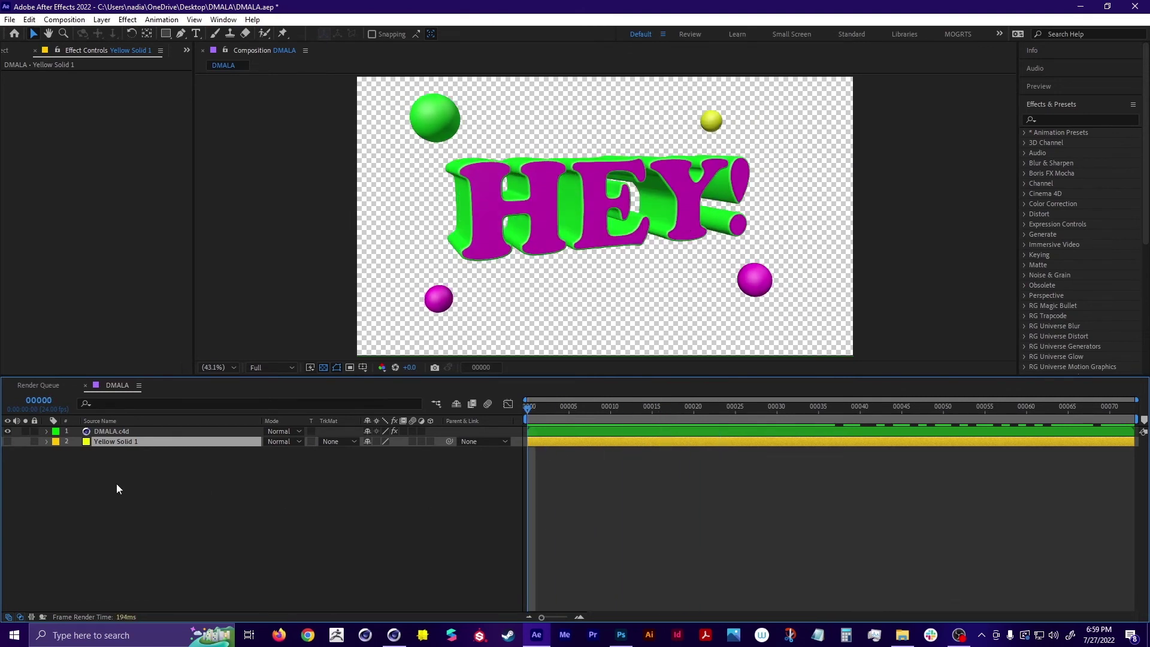
# Add the DMALA composition to the render queue with PNG Sequence output and RGB + Alpha channels
pyautogui.click(64, 20)
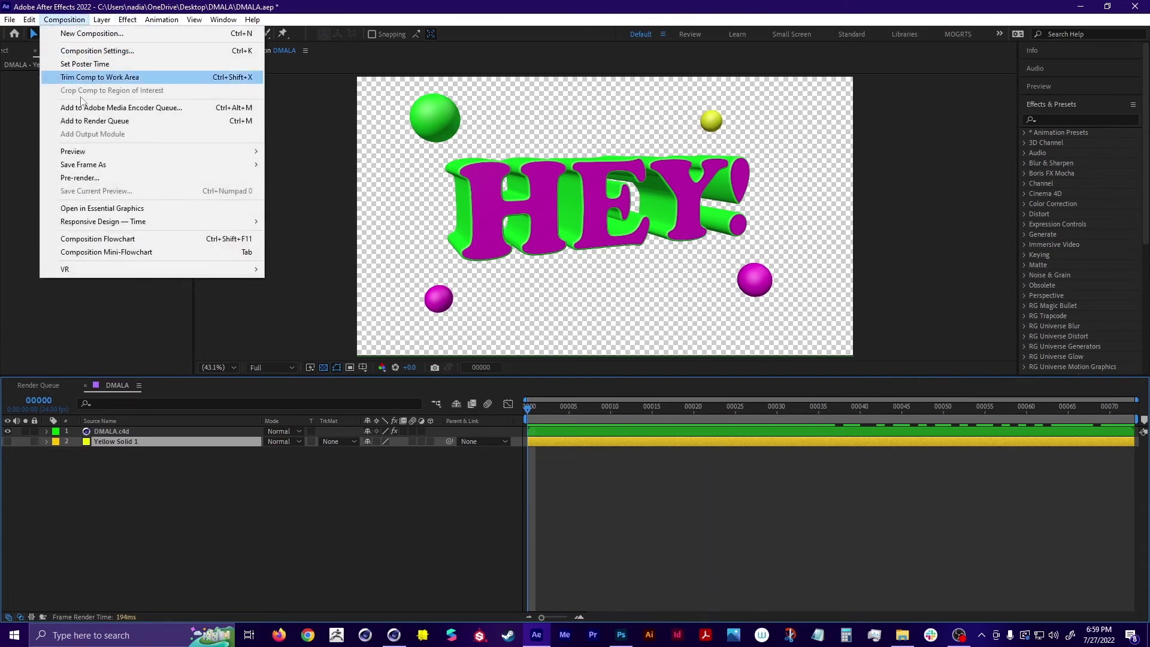
pyautogui.click(95, 120)
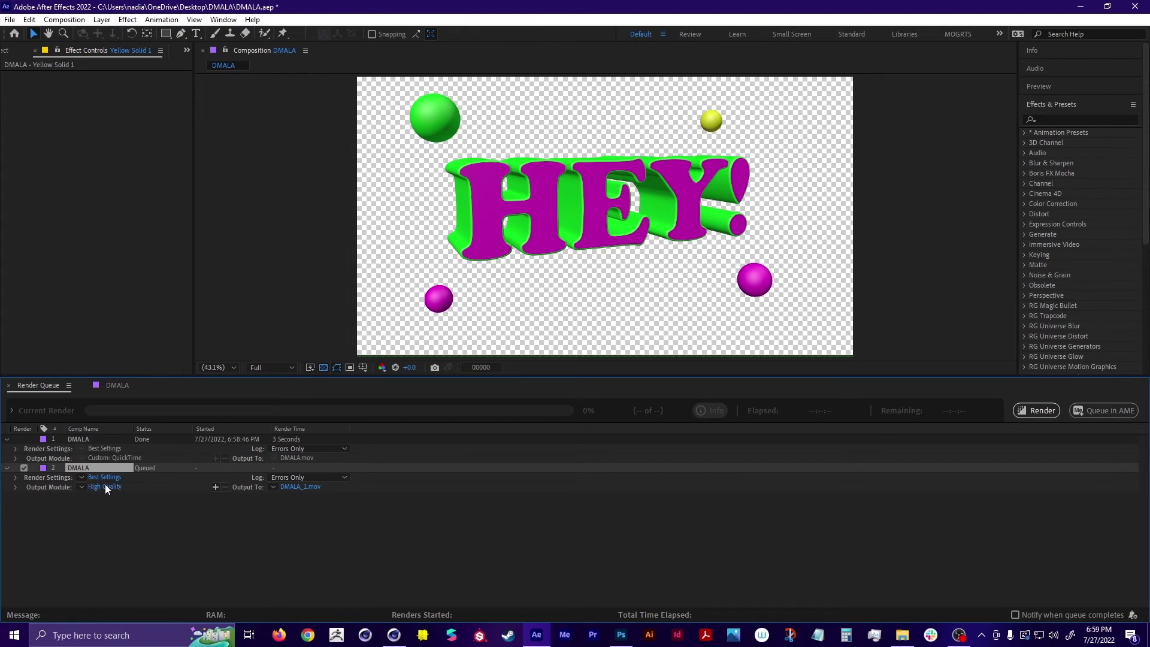
pyautogui.click(105, 486)
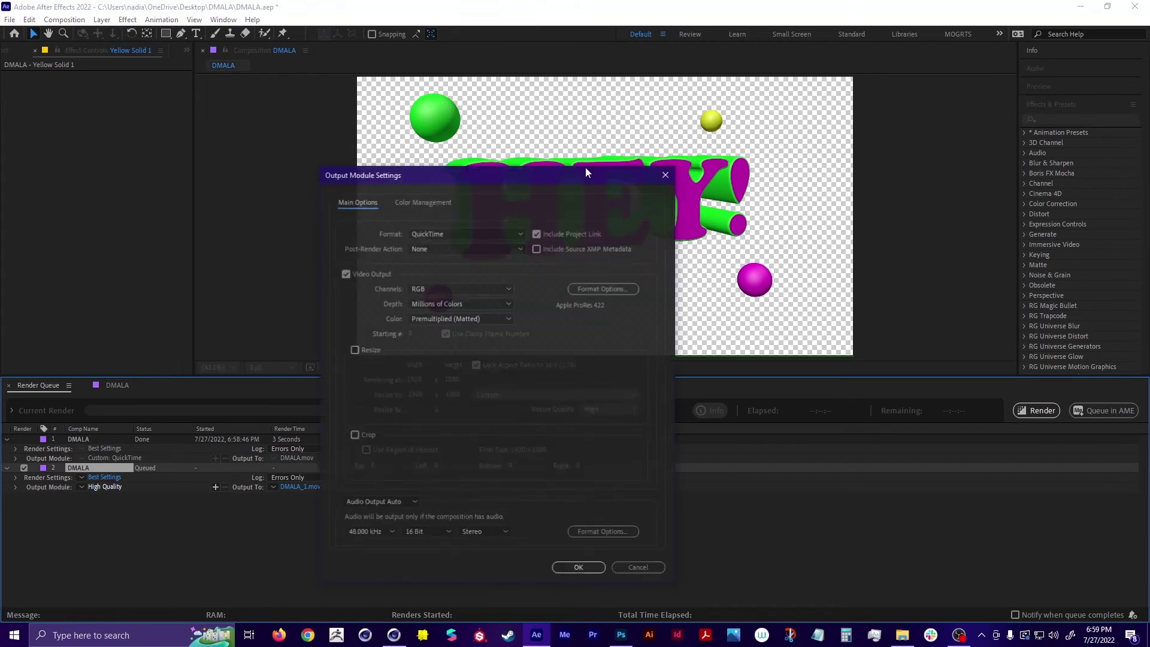
pyautogui.click(448, 235)
pyautogui.click(507, 337)
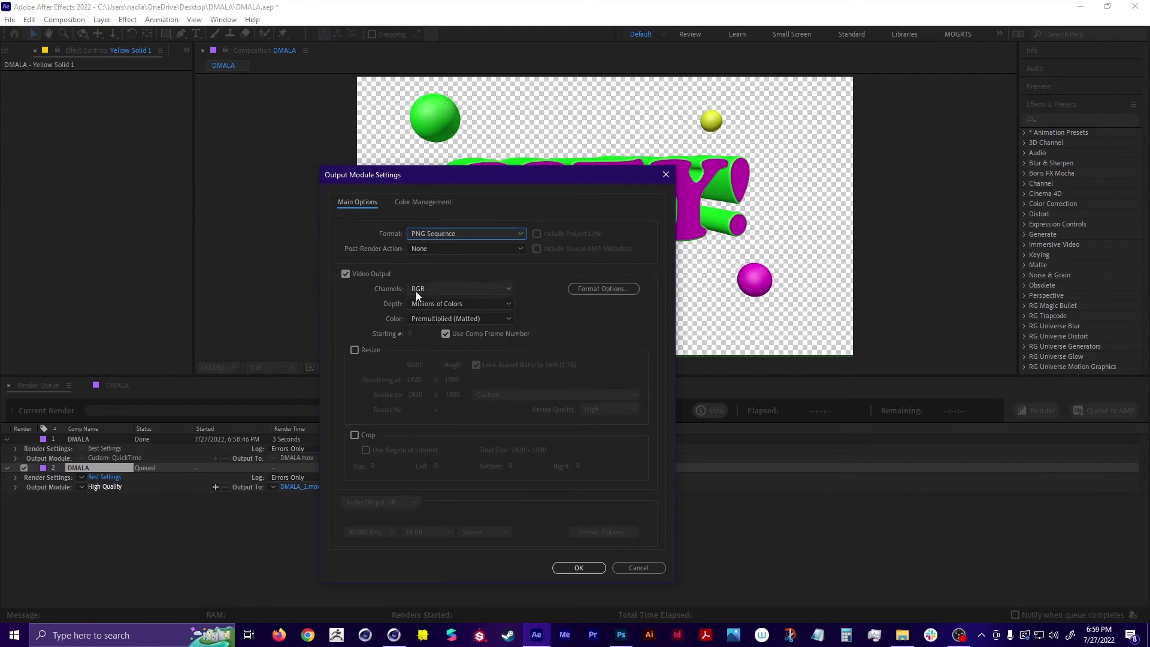
pyautogui.click(455, 288)
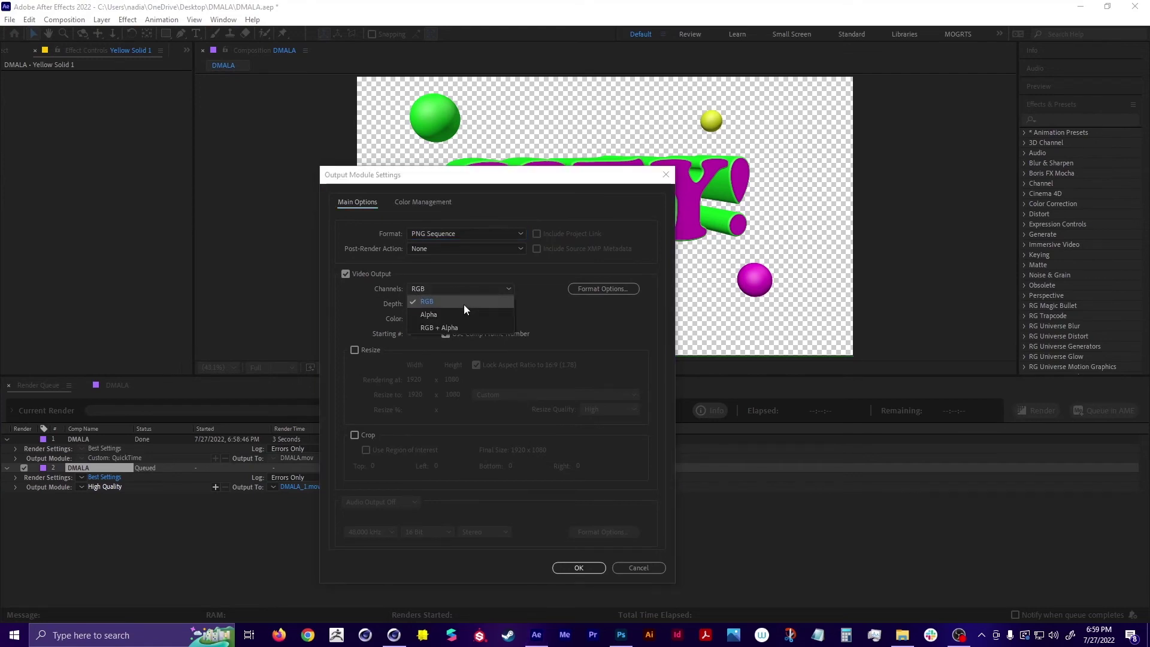
pyautogui.click(490, 328)
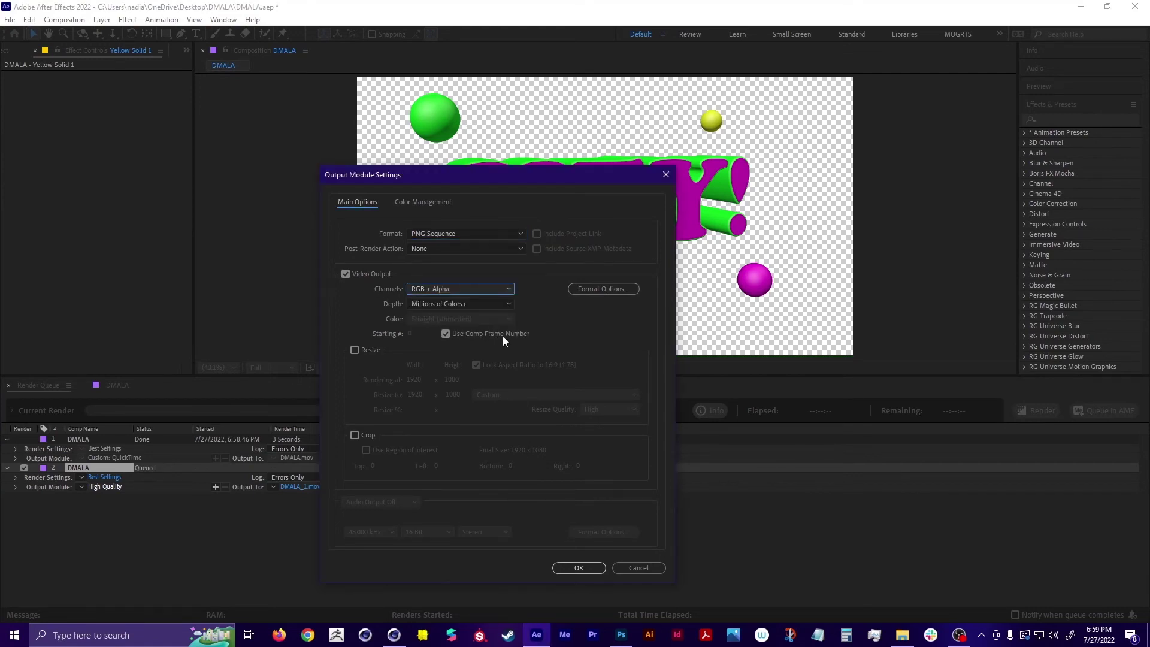
pyautogui.click(579, 567)
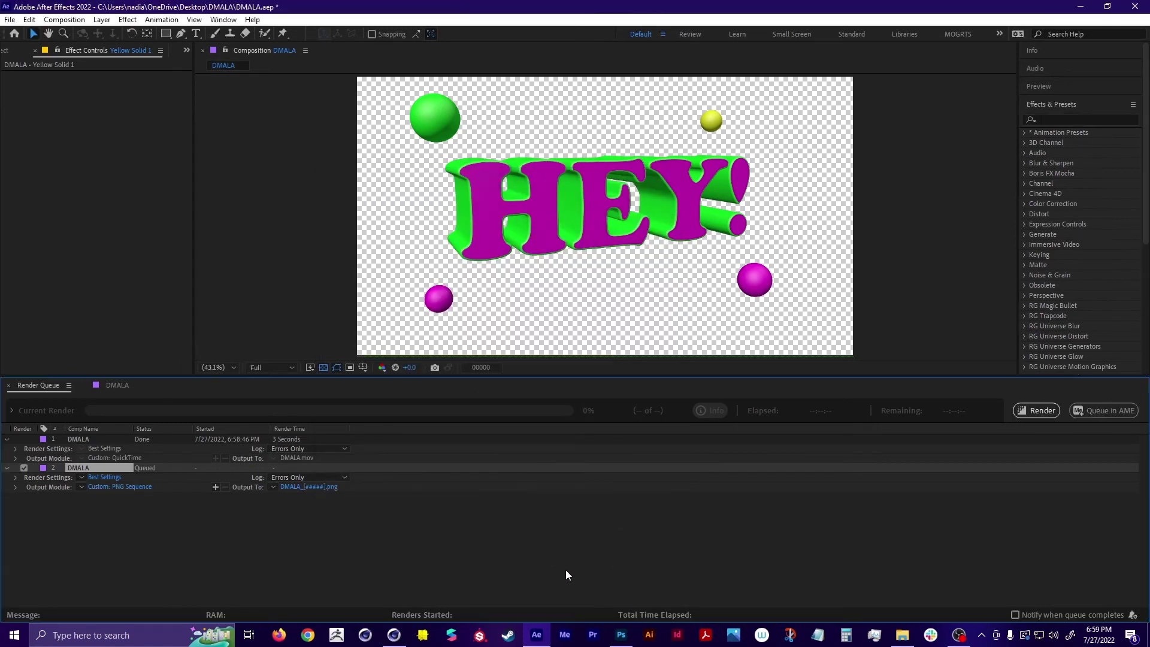
# Set a custom time span ending at frame 0 in the queued item's render settings, limiting output to one frame
pyautogui.click(102, 478)
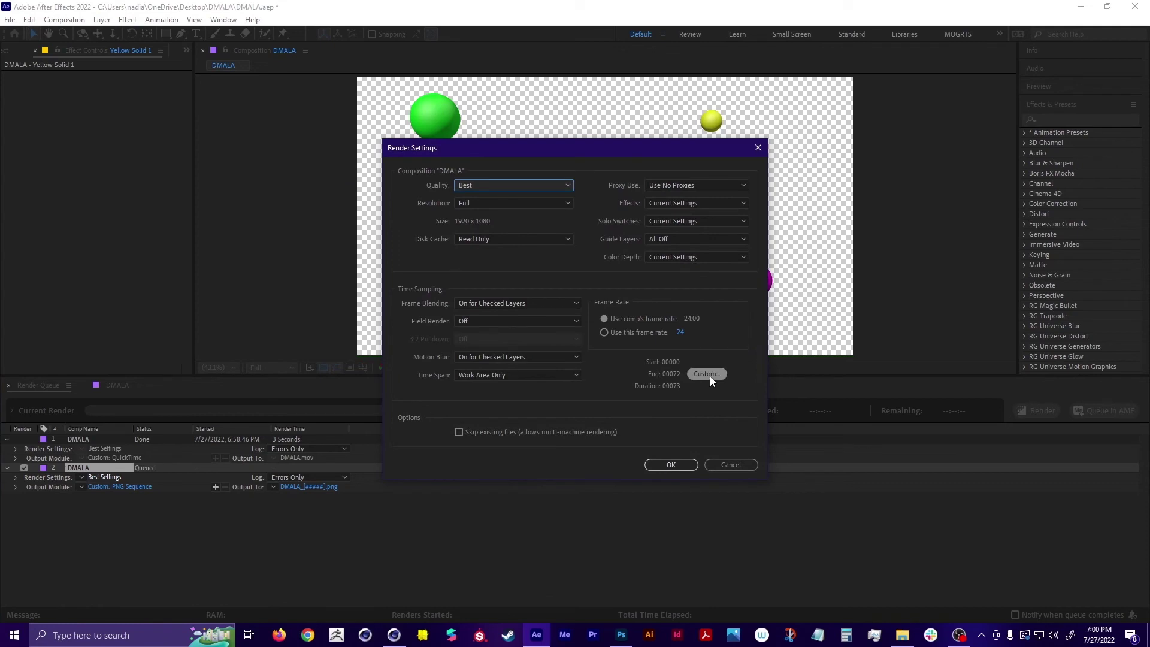
pyautogui.click(709, 376)
pyautogui.moveTo(508, 309); pyautogui.dragTo(416, 311)
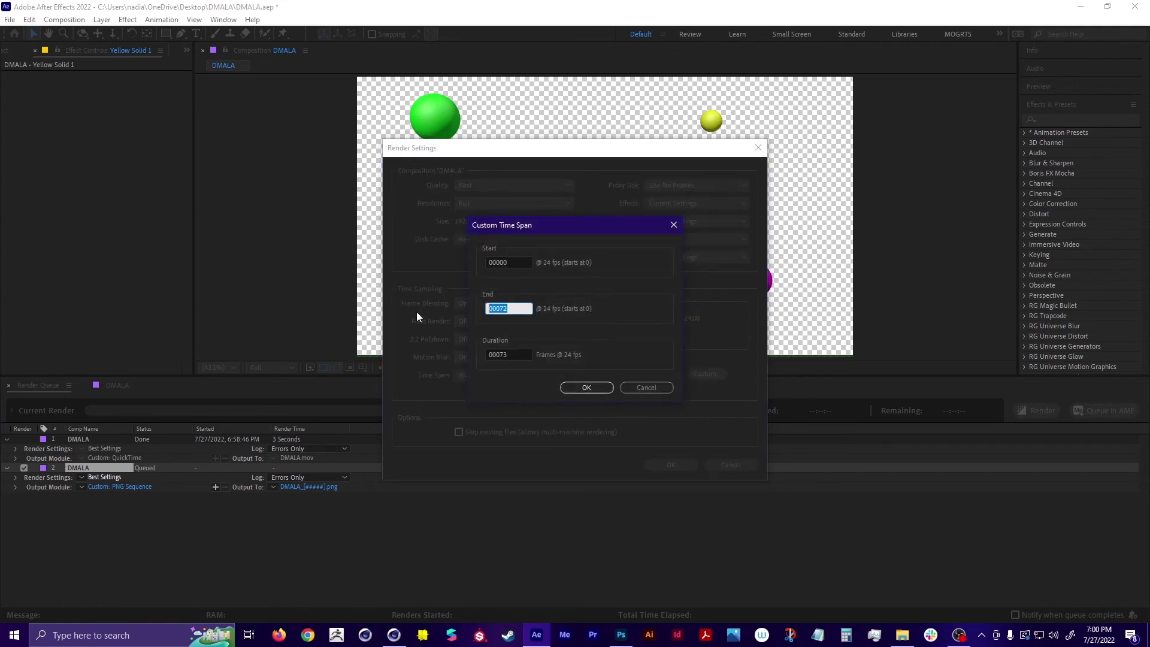
pyautogui.write('0')
pyautogui.click(620, 297)
pyautogui.click(589, 388)
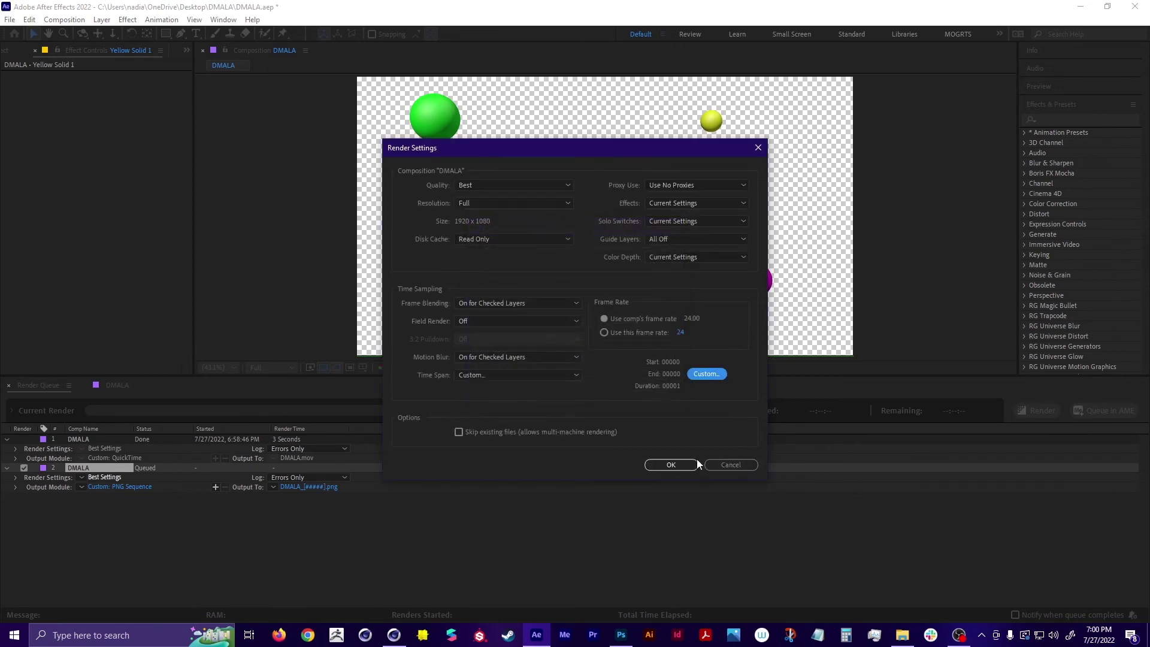
pyautogui.click(678, 460)
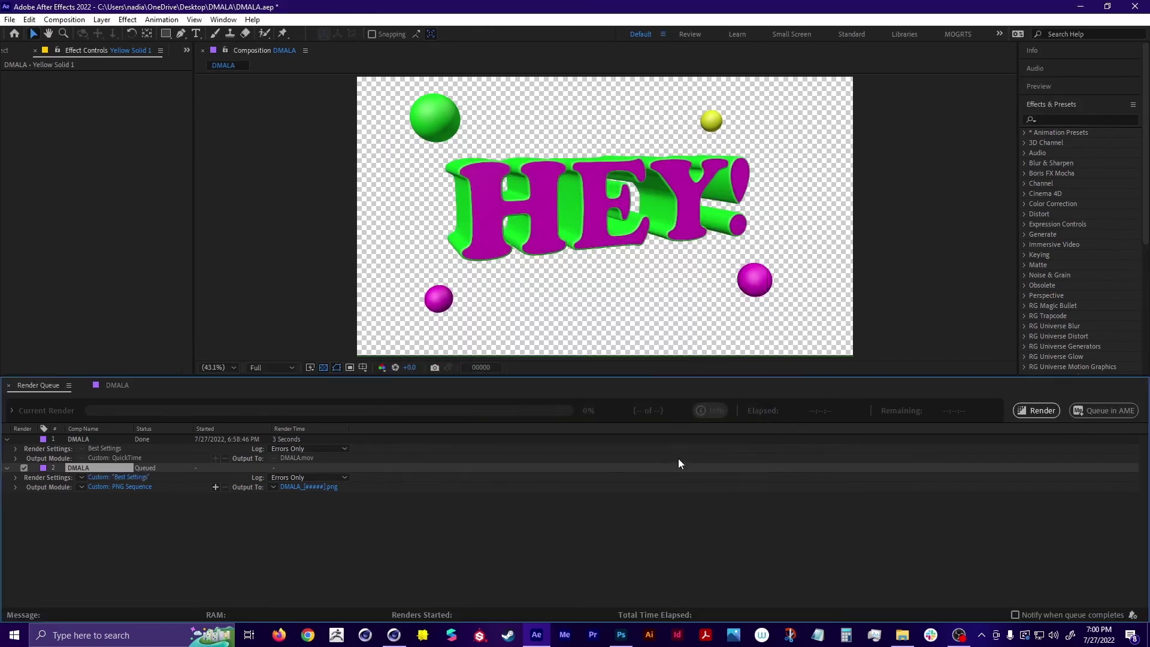
# Set the output to DMALA_[#####] in the DMALA folder and render the PNG frame
pyautogui.click(309, 486)
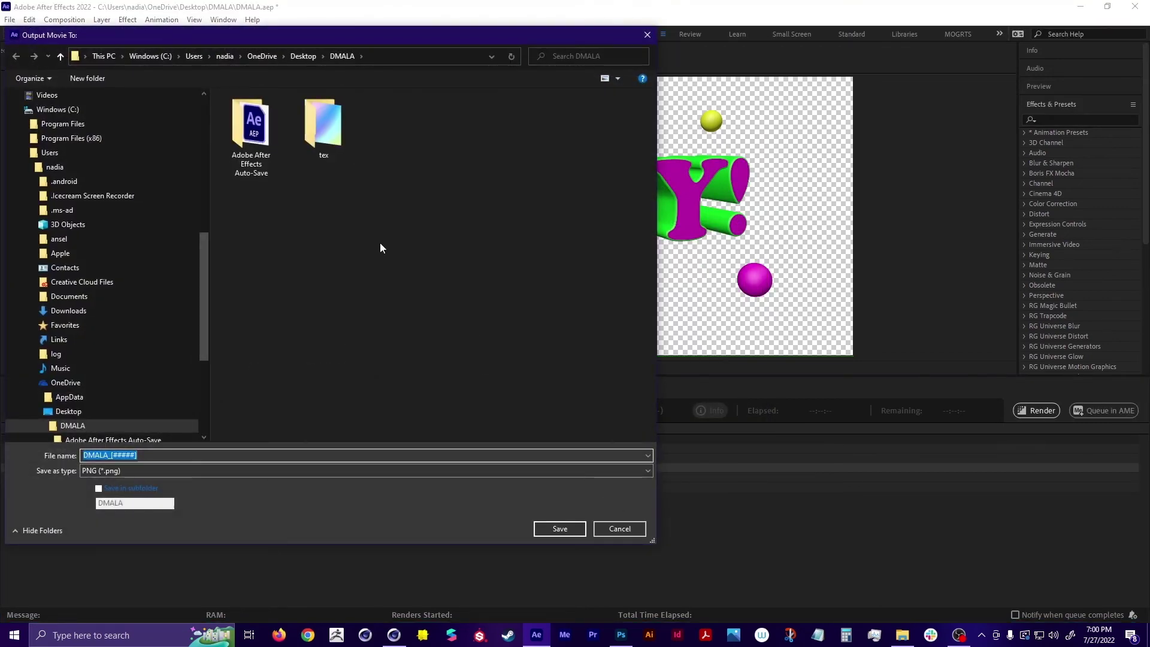
pyautogui.click(559, 528)
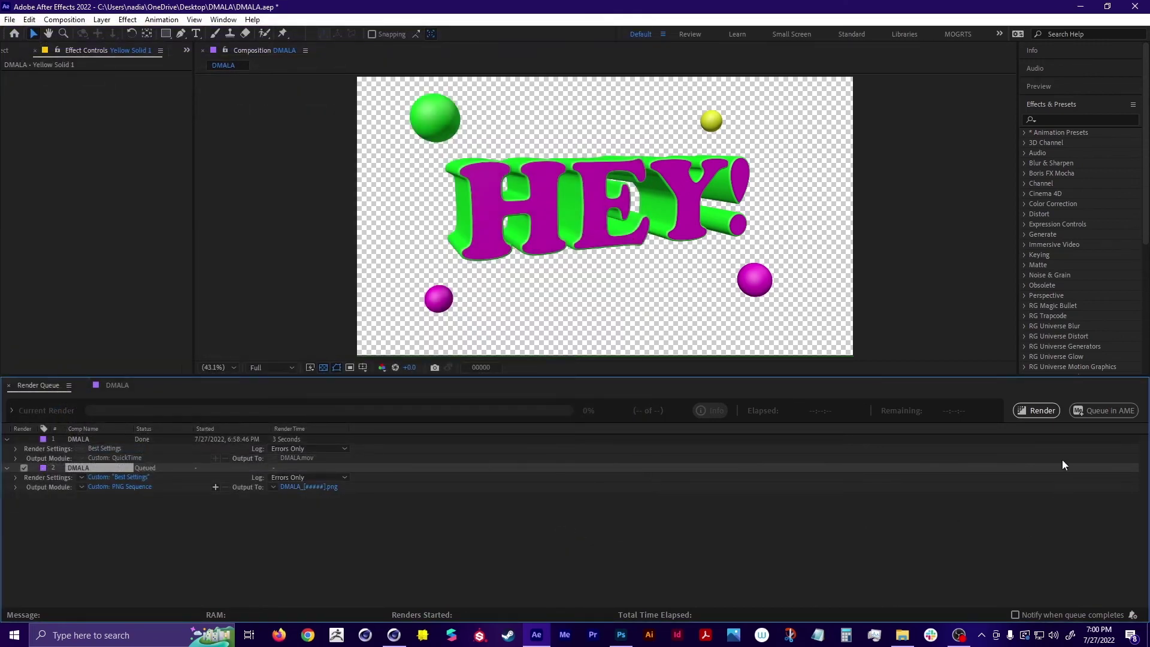
pyautogui.click(1042, 410)
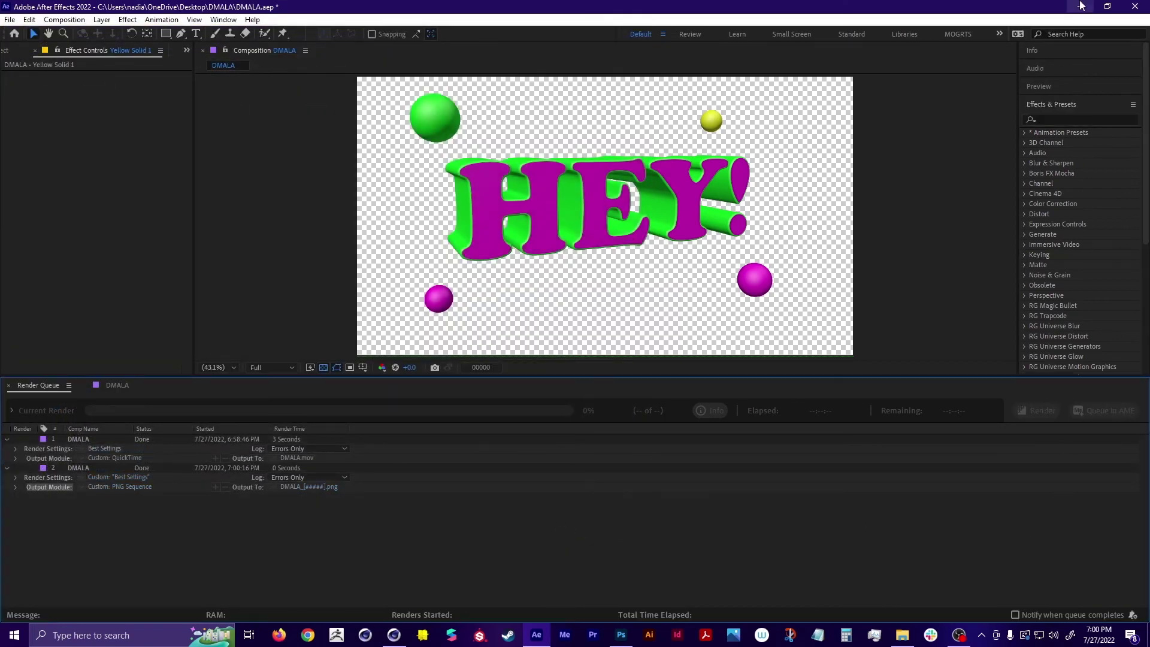
# Minimize After Effects, view the rendered DMALA_00000 PNG from the DMALA folder, and close the image viewer
pyautogui.click(1081, 6)
pyautogui.click(387, 221)
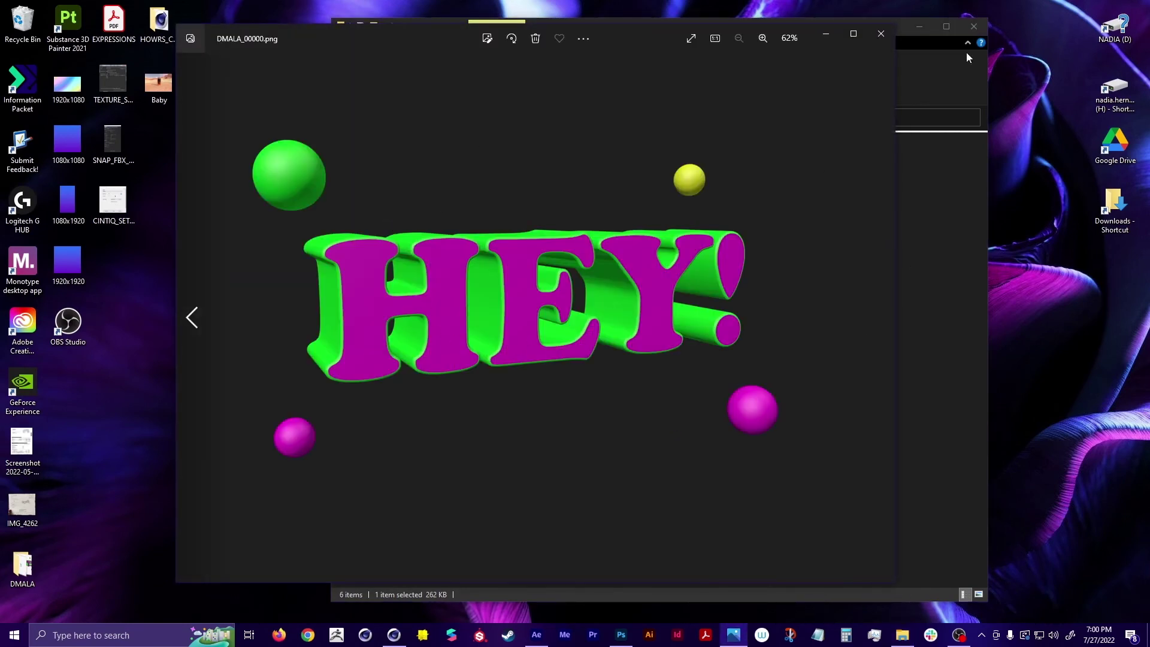
pyautogui.click(881, 34)
# Switch to Photoshop, open DMALA_00000.png from the DMALA folder, maximize the window, and fit the image to the view
pyautogui.click(622, 635)
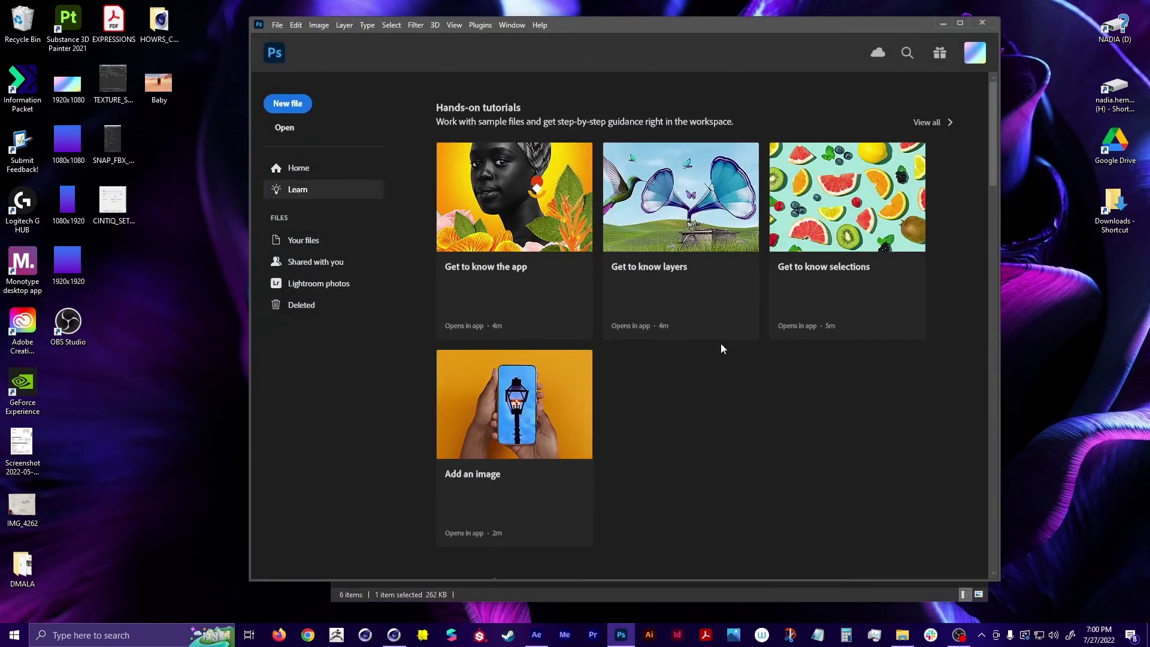
pyautogui.moveTo(692, 26); pyautogui.dragTo(627, 203)
pyautogui.click(731, 24)
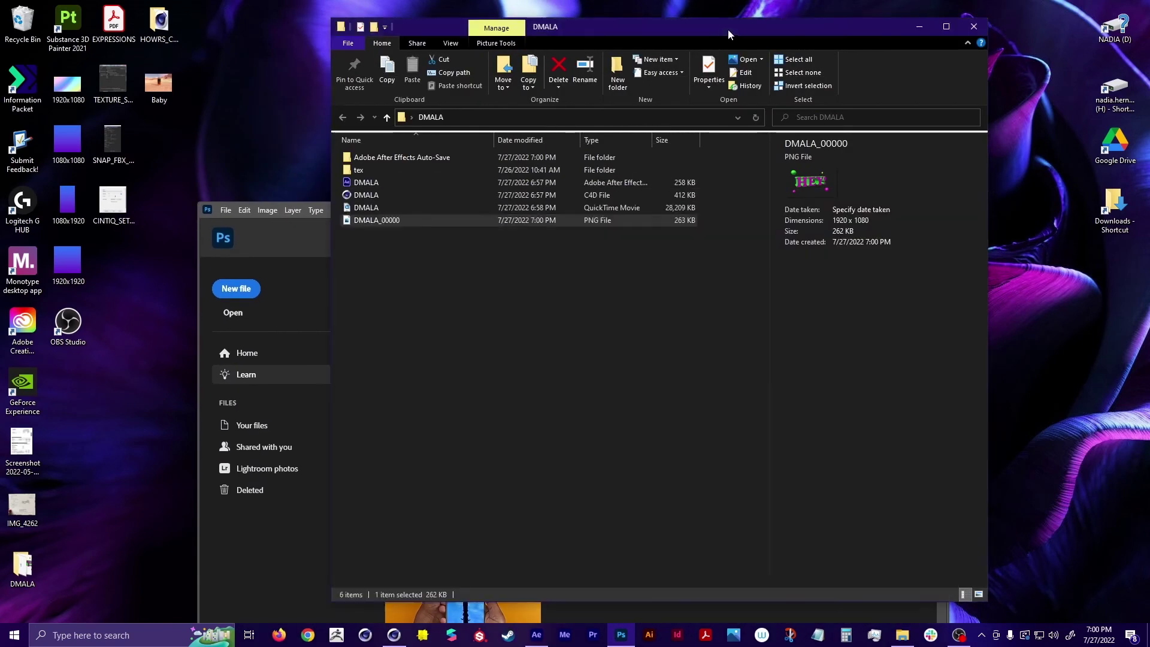
pyautogui.moveTo(730, 24); pyautogui.dragTo(805, 17)
pyautogui.moveTo(477, 218); pyautogui.dragTo(394, 412)
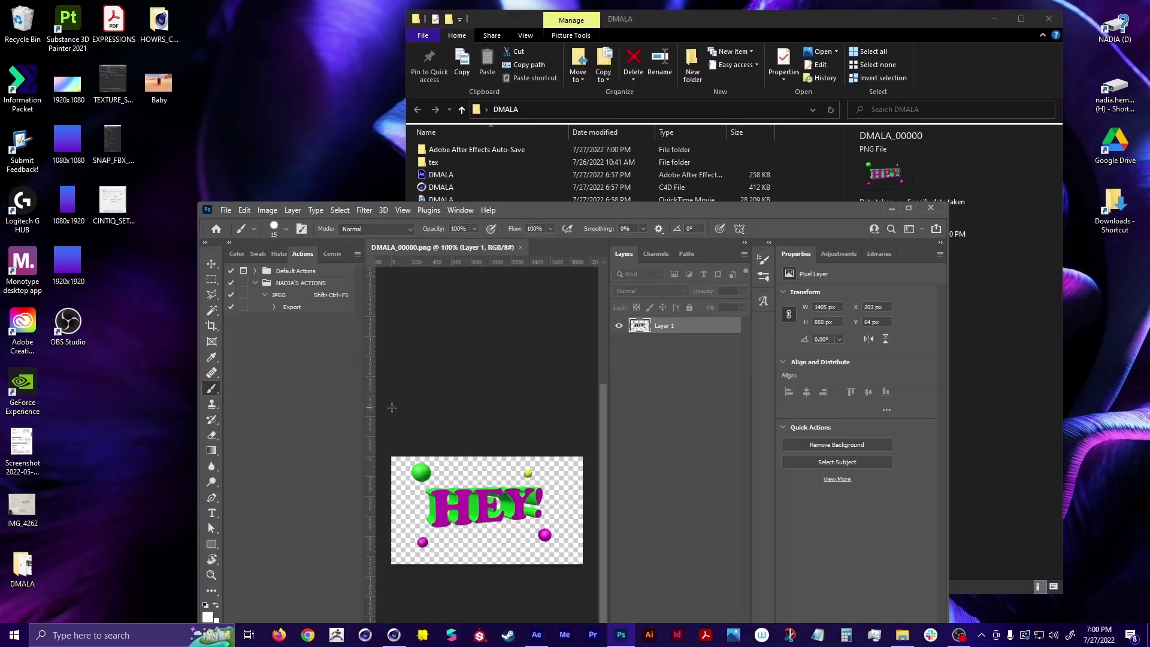
pyautogui.moveTo(725, 208); pyautogui.dragTo(1015, 14)
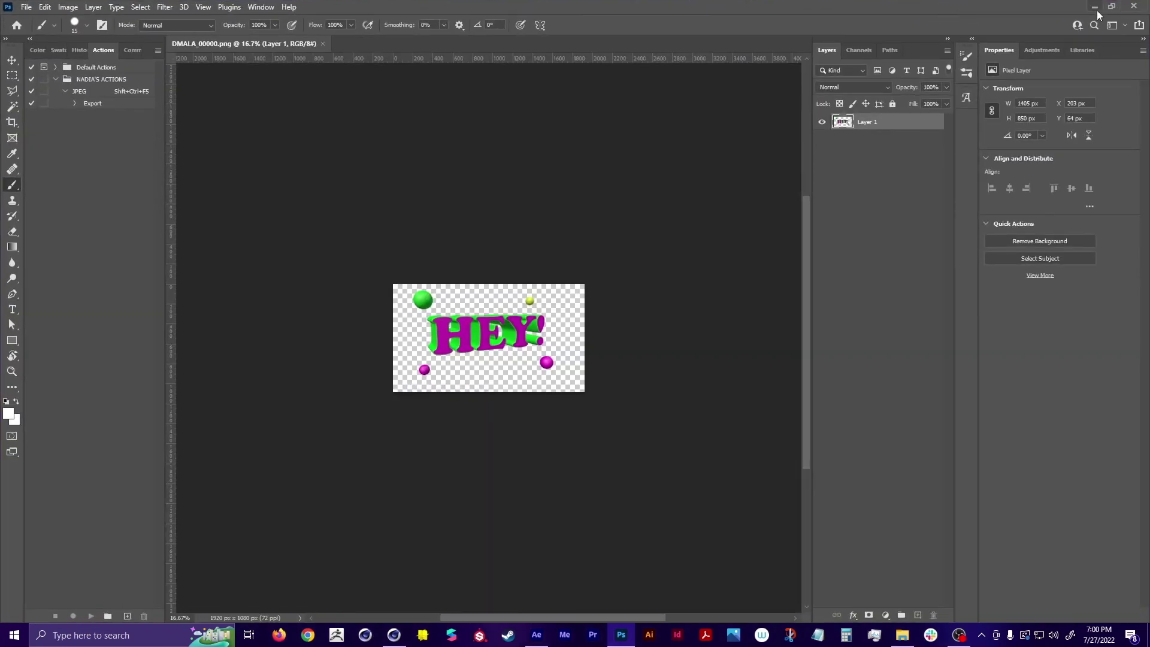
pyautogui.hotkey('ctrl', '0')
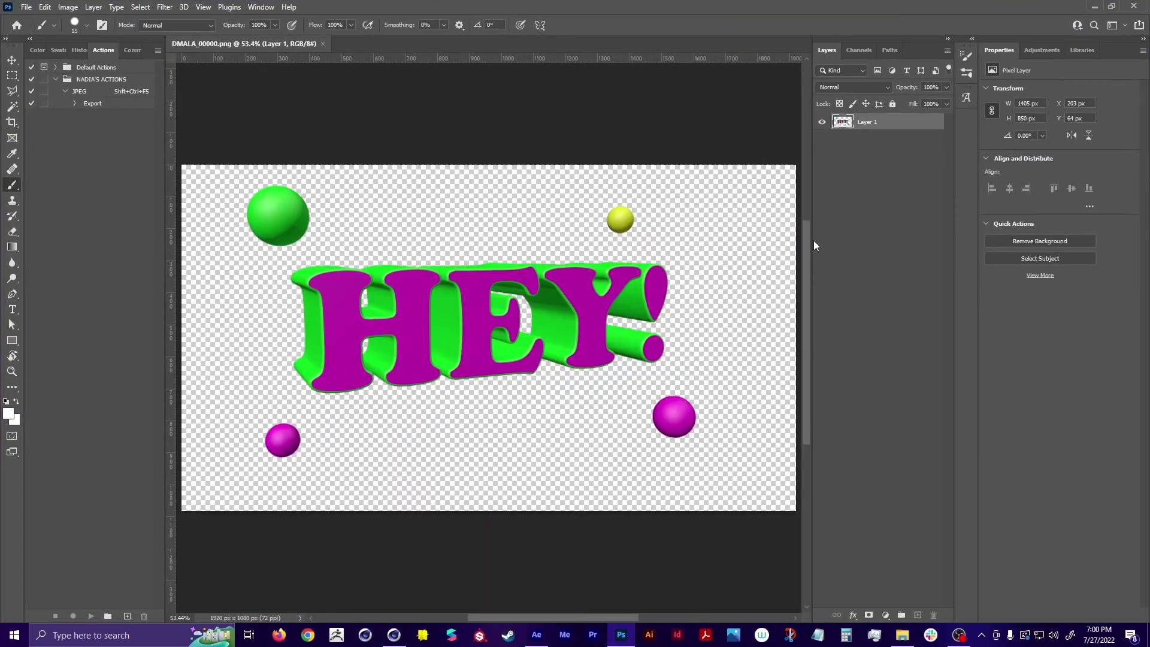
# Add a linear gradient fill layer at 90° using the Purple_20 preset, and move it beneath Layer 1
pyautogui.click(875, 244)
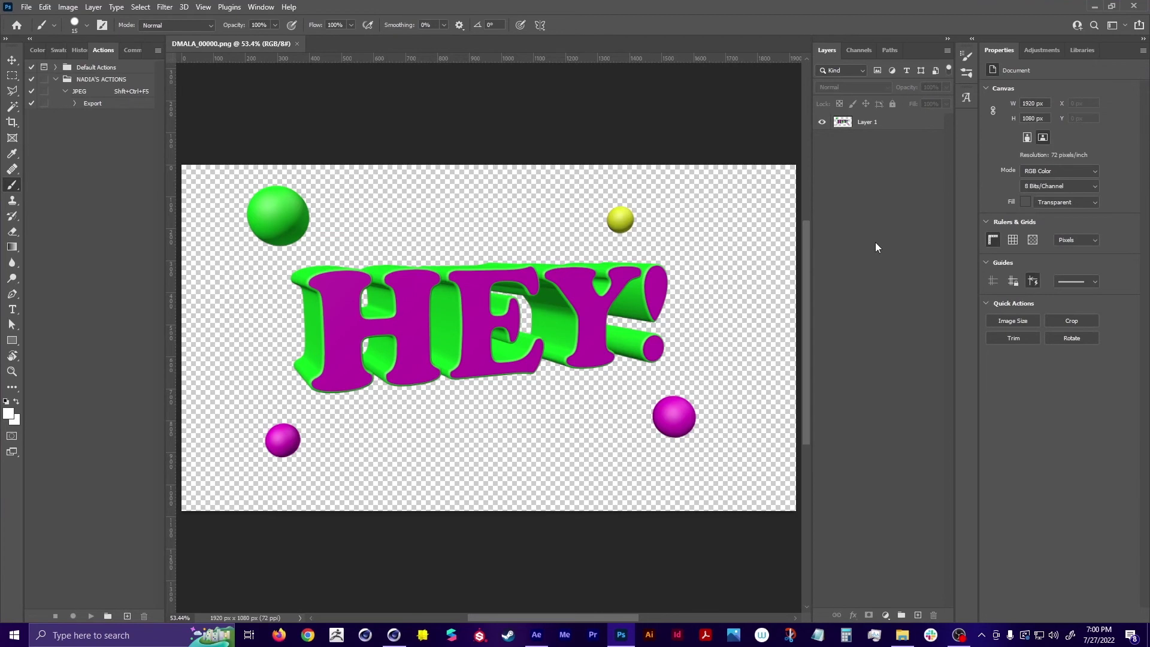
pyautogui.click(887, 614)
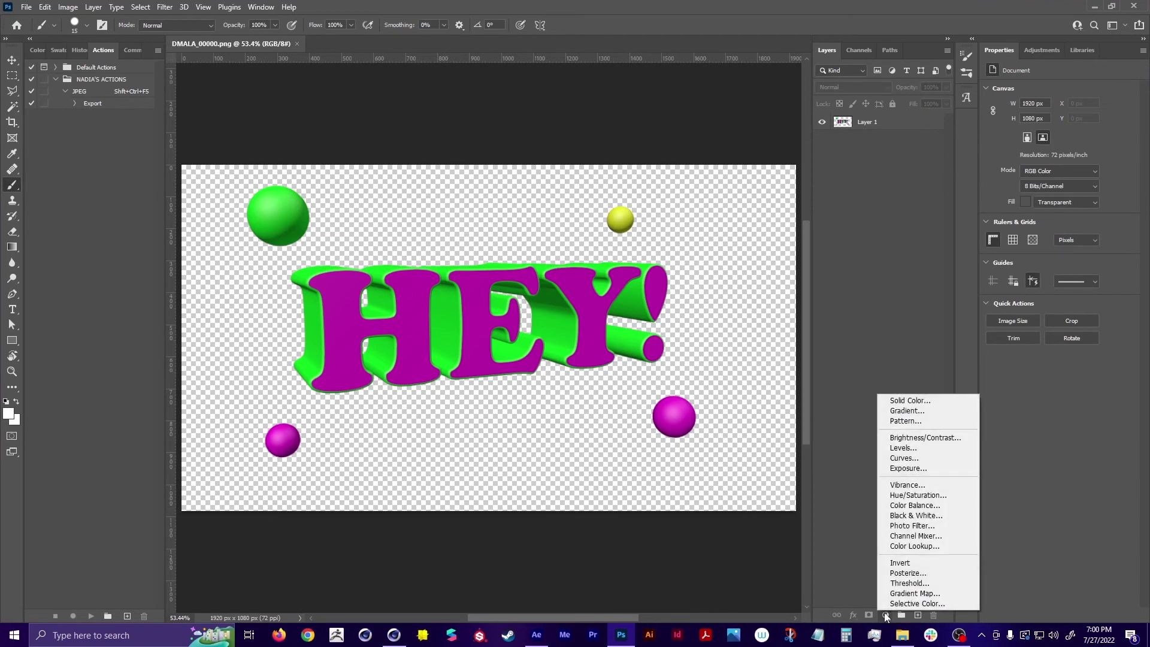
pyautogui.click(908, 411)
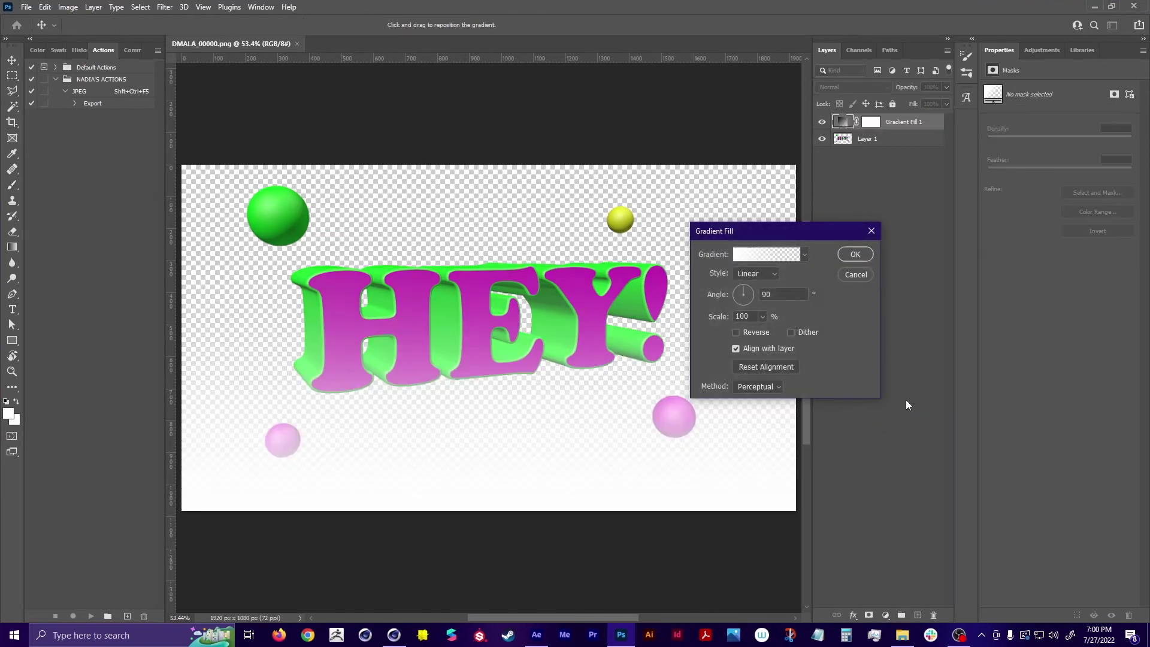
pyautogui.click(749, 256)
pyautogui.click(890, 356)
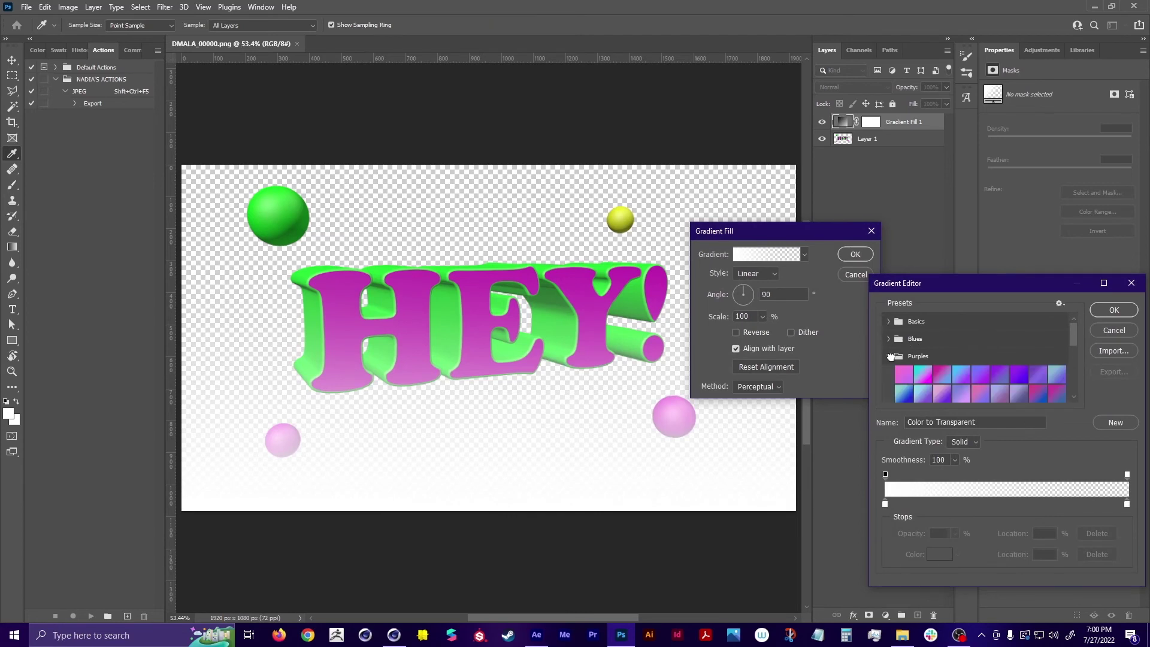
pyautogui.scroll(-1, 997, 367)
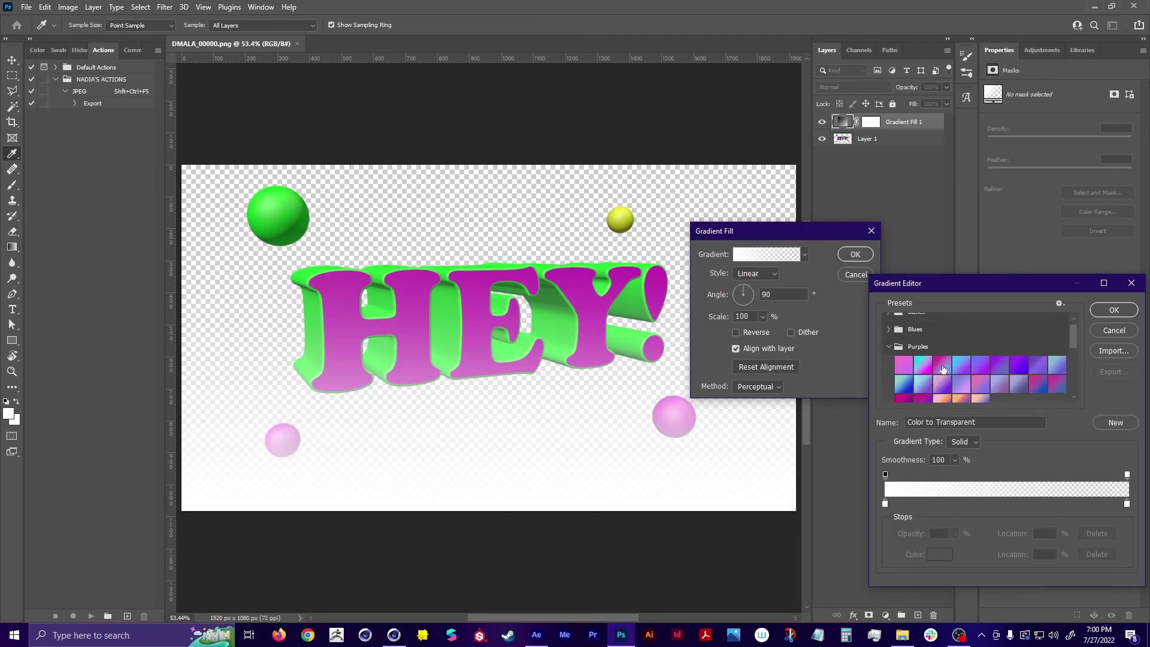
pyautogui.scroll(-1, 940, 392)
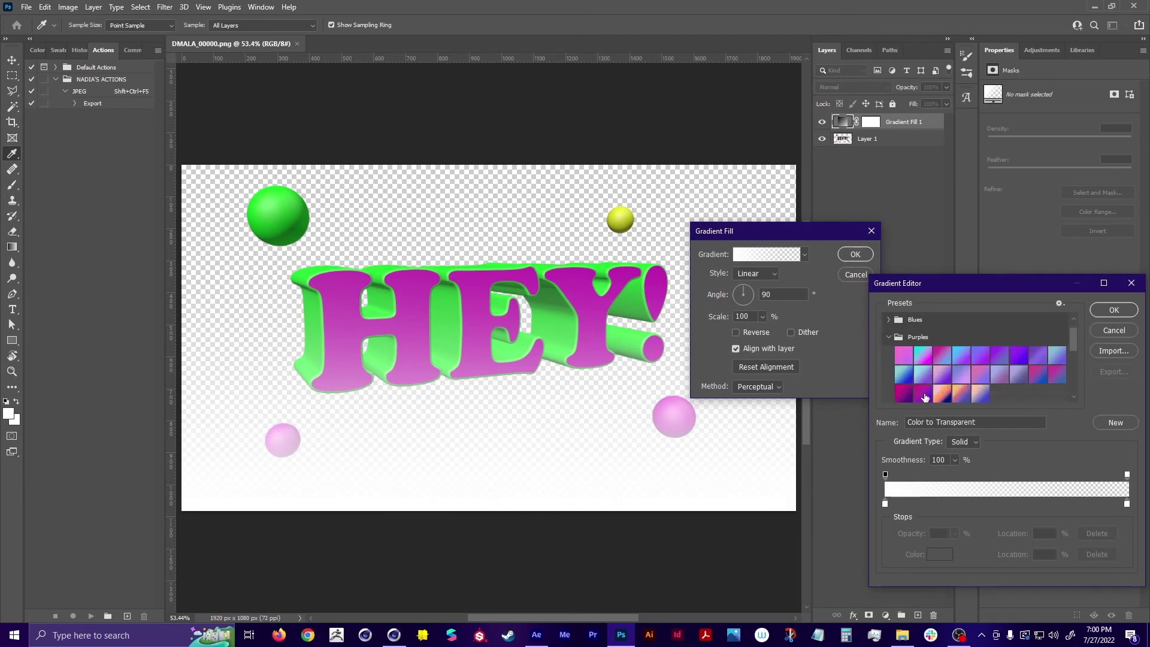
pyautogui.doubleClick(922, 395)
pyautogui.click(710, 202)
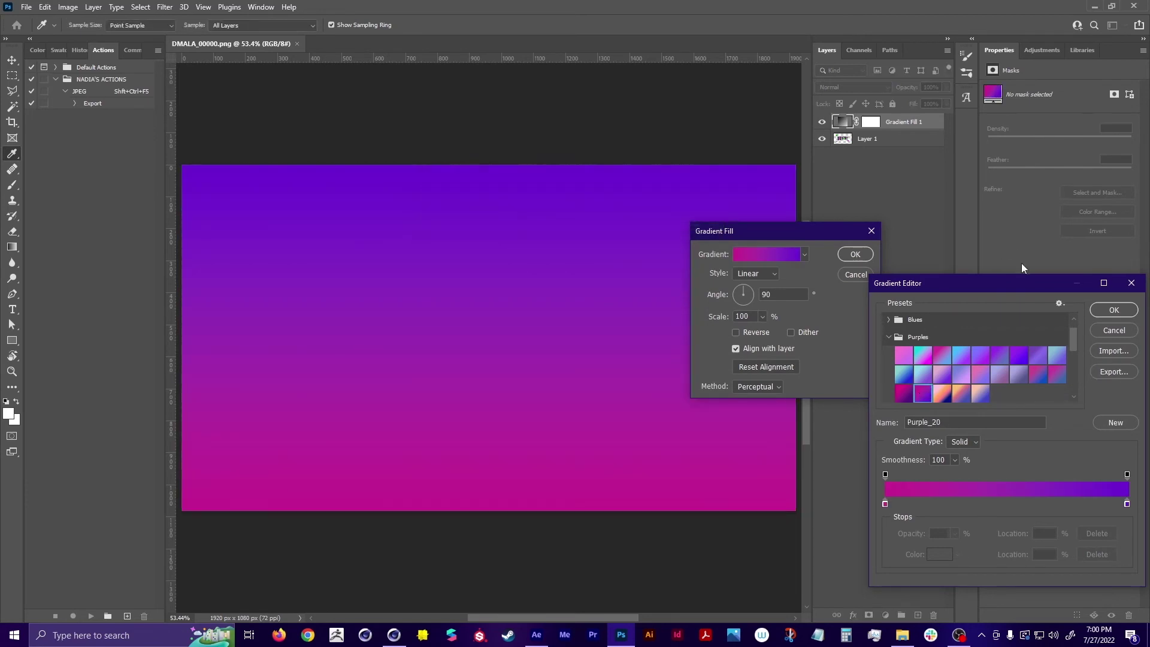
pyautogui.click(1113, 310)
pyautogui.click(855, 254)
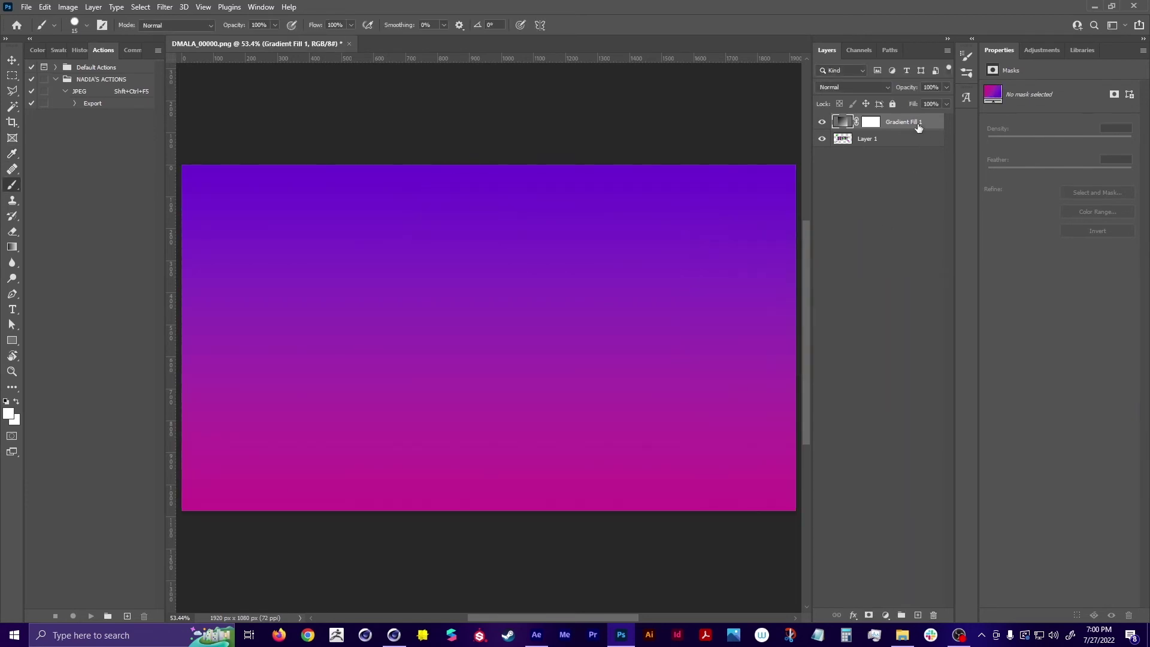
pyautogui.moveTo(917, 123); pyautogui.dragTo(913, 149)
# Add a Levels adjustment layer above Layer 1 and clip it to that layer
pyautogui.click(877, 128)
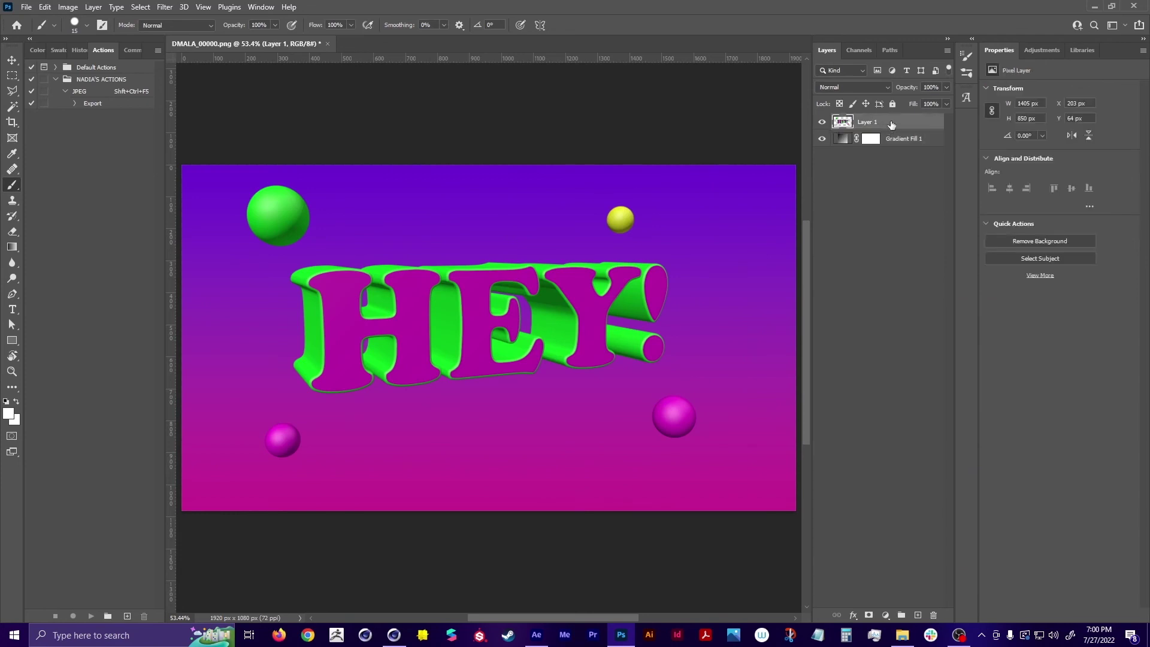
pyautogui.click(885, 615)
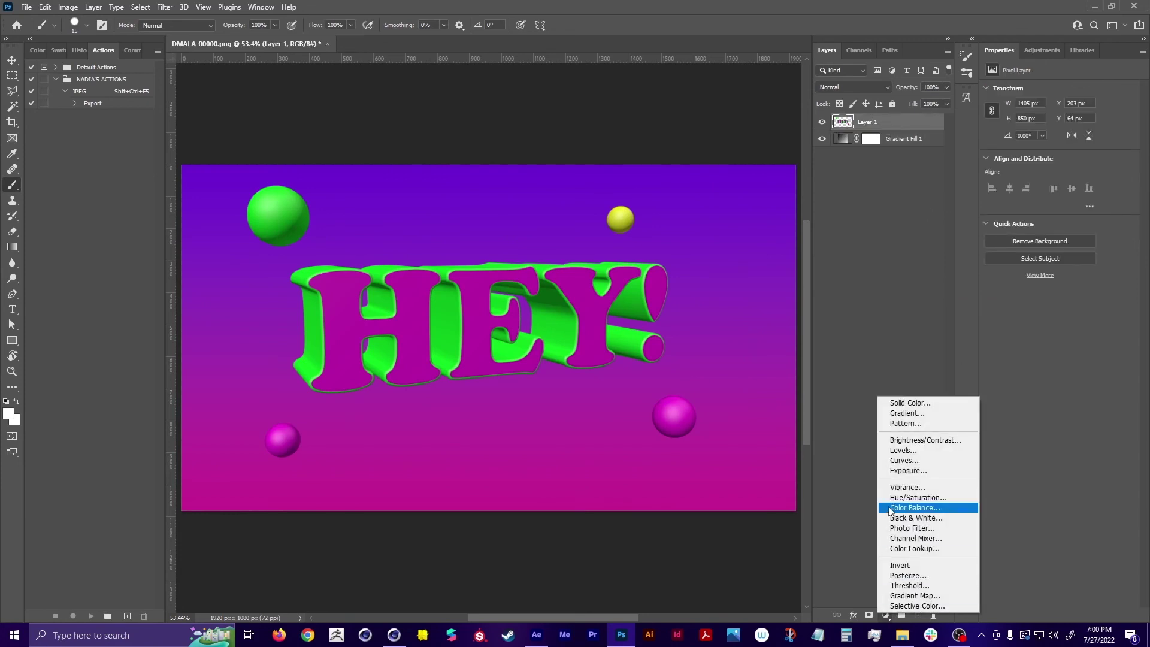
pyautogui.click(915, 451)
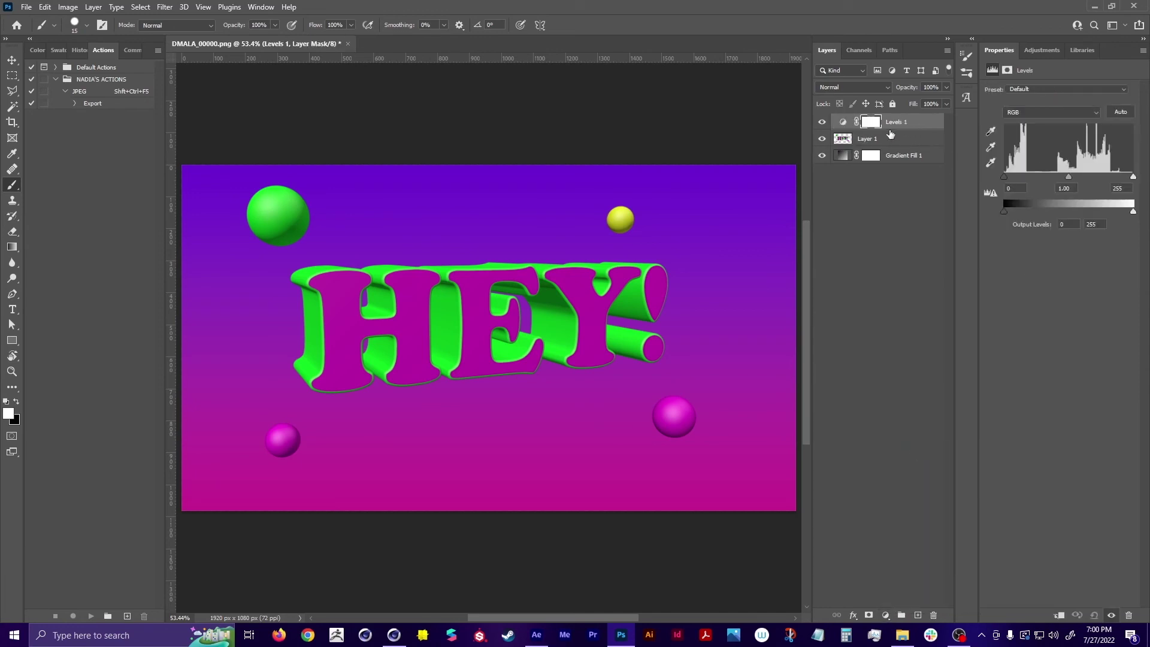
pyautogui.moveTo(891, 131); pyautogui.dragTo(896, 127)
pyautogui.keyDown('alt'); pyautogui.click(892, 129); pyautogui.keyUp('alt')
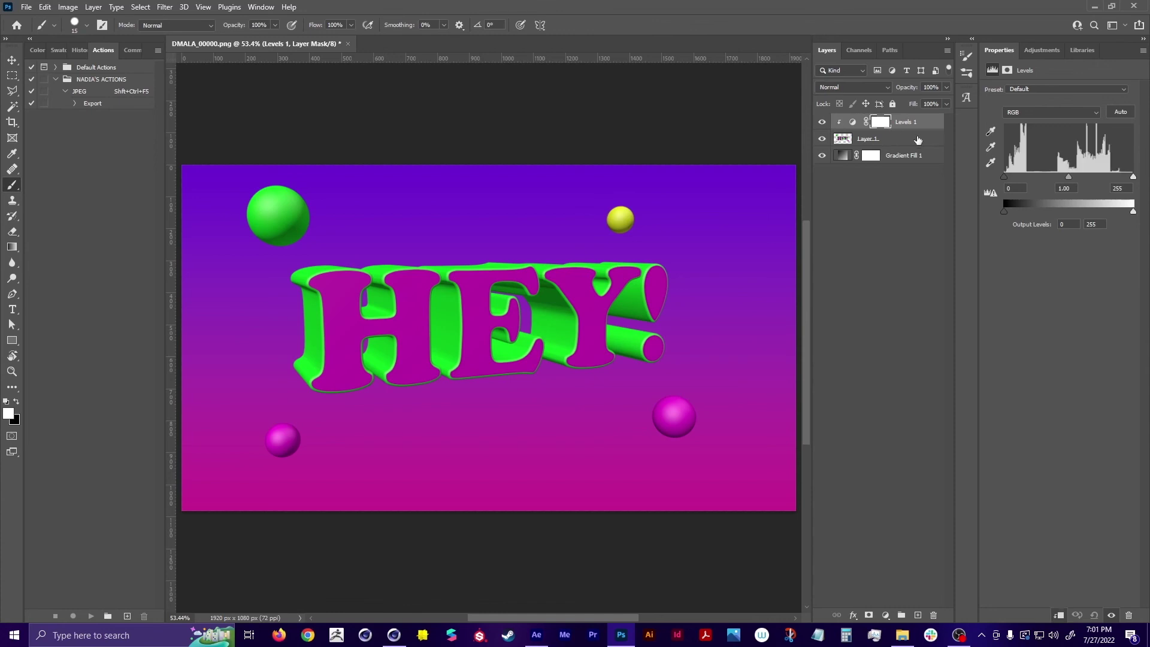
# Set the Levels 1 input range to 17 for the shadows and 200 for the highlights
pyautogui.moveTo(1132, 178); pyautogui.dragTo(1102, 178)
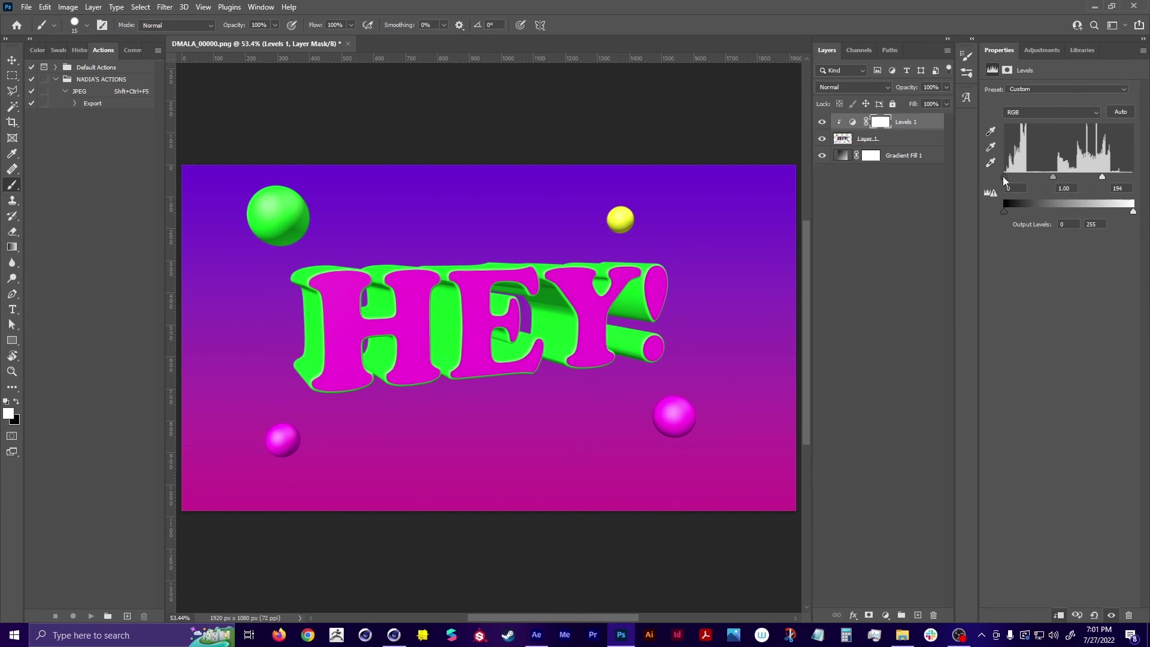
pyautogui.moveTo(1004, 178); pyautogui.dragTo(1012, 177)
pyautogui.moveTo(1102, 178)
pyautogui.mouseDown()
pyautogui.moveTo(1091, 177)
pyautogui.moveTo(1105, 178)
pyautogui.mouseUp()
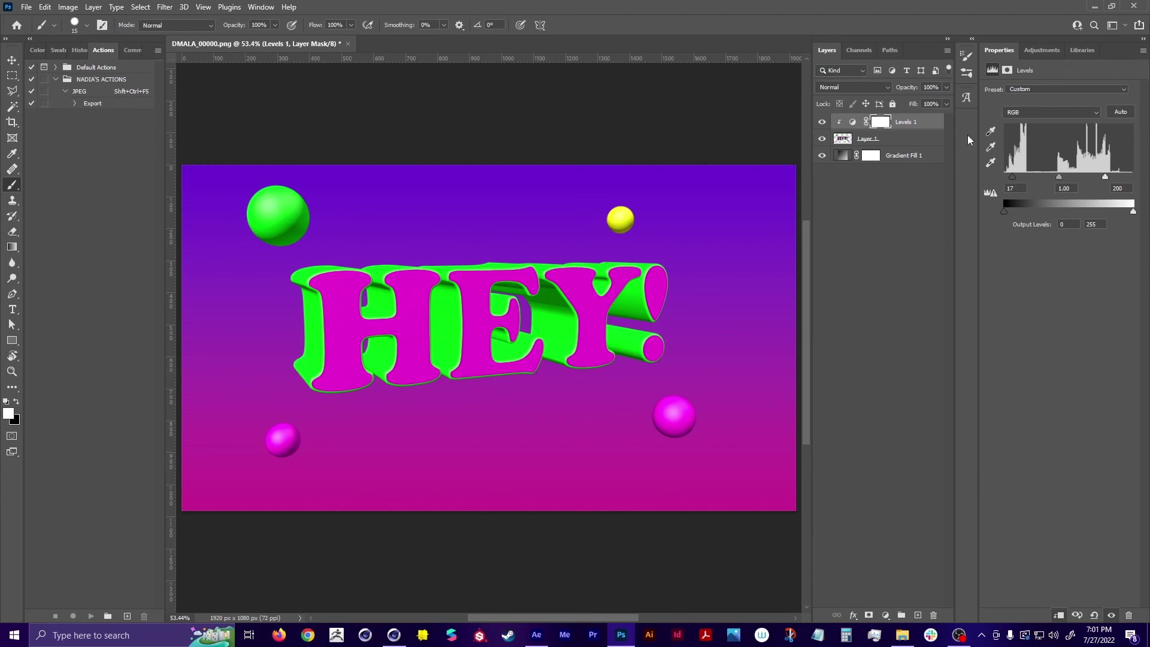
# Add an empty layer above Levels 1 and choose the 125 px four-pointed sparkle brush
pyautogui.click(910, 136)
pyautogui.click(922, 124)
pyautogui.click(917, 615)
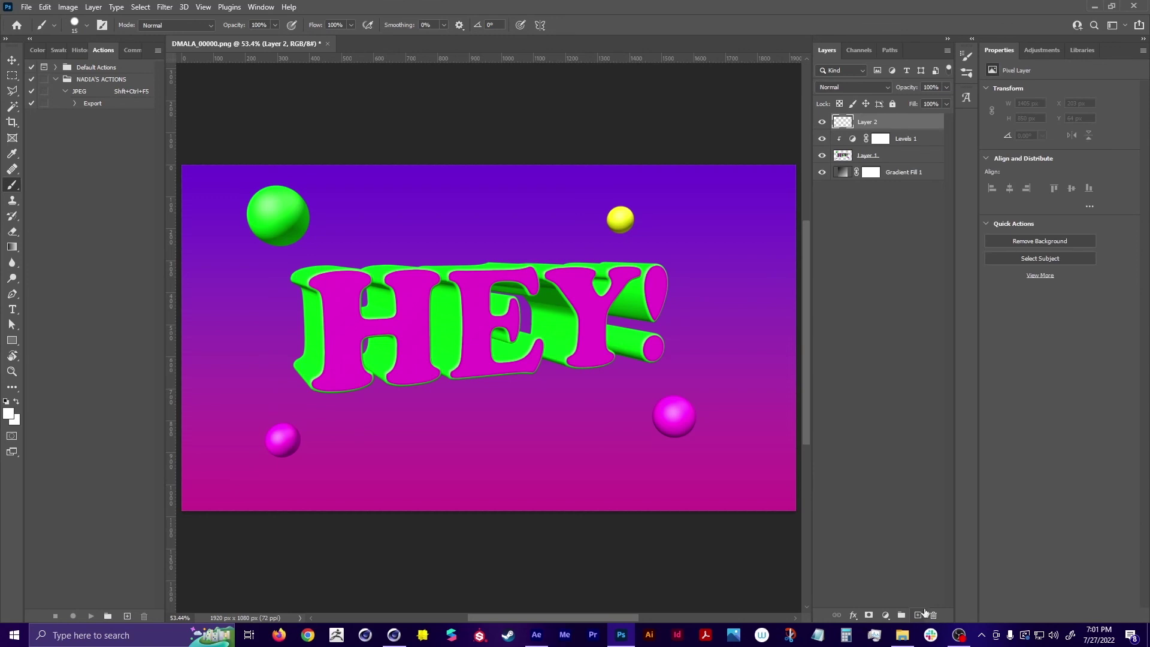
pyautogui.click(88, 25)
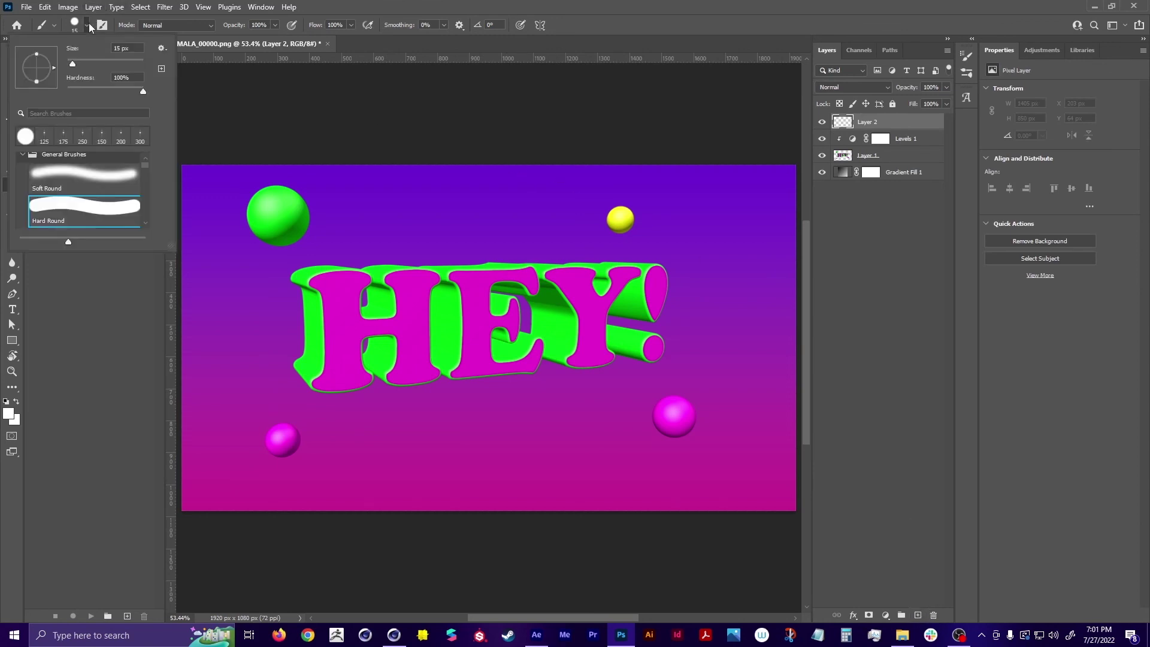
pyautogui.click(45, 139)
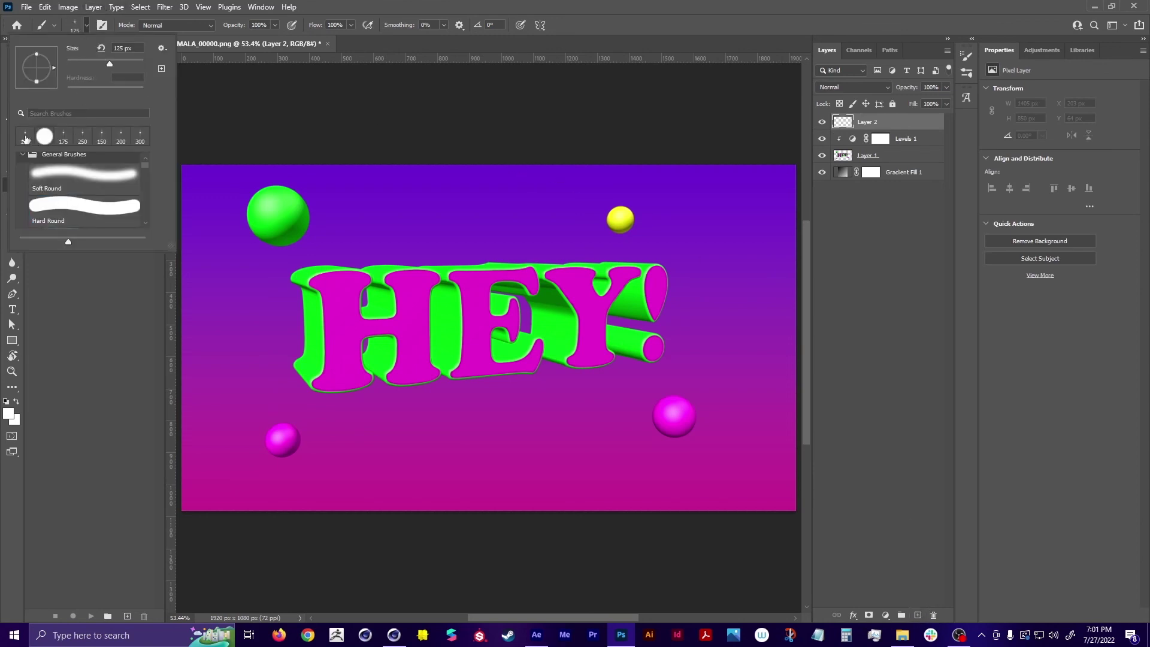
pyautogui.click(24, 139)
pyautogui.click(73, 320)
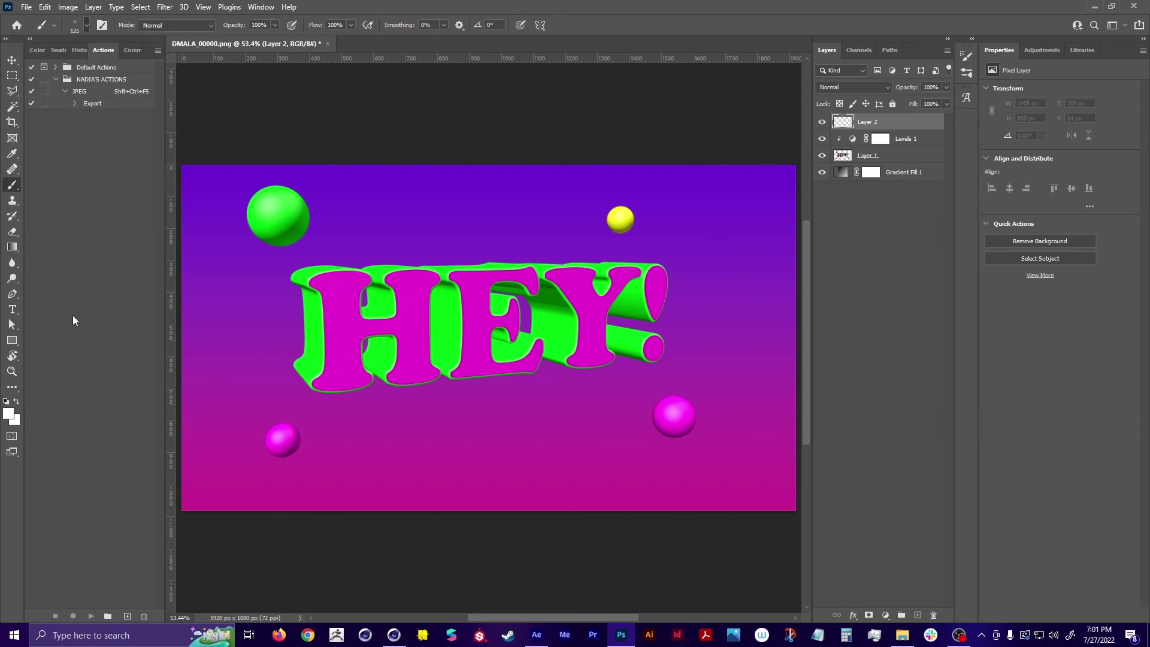
# Stamp white 400 px sparkles on the top of the exclamation mark, the H's lower-left corner, and the green sphere's upper-left edge
pyautogui.press(']')
pyautogui.press(']')
pyautogui.press(']')
pyautogui.press(']')
pyautogui.press(']')
pyautogui.press(']')
pyautogui.click(664, 264)
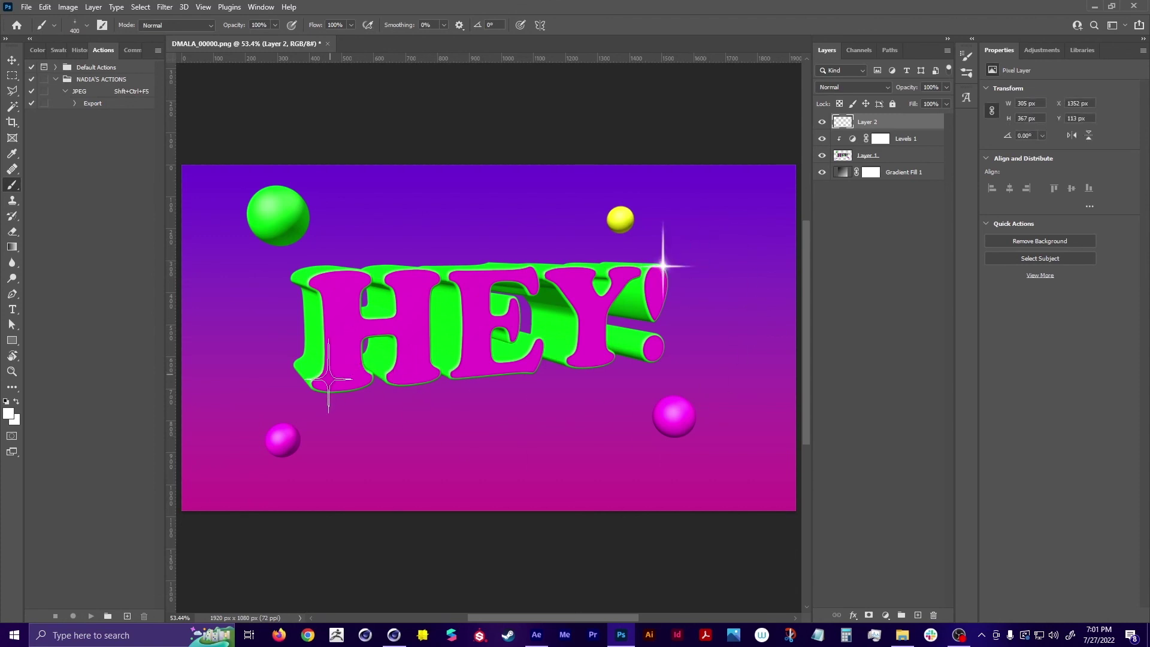
pyautogui.click(311, 385)
pyautogui.click(256, 197)
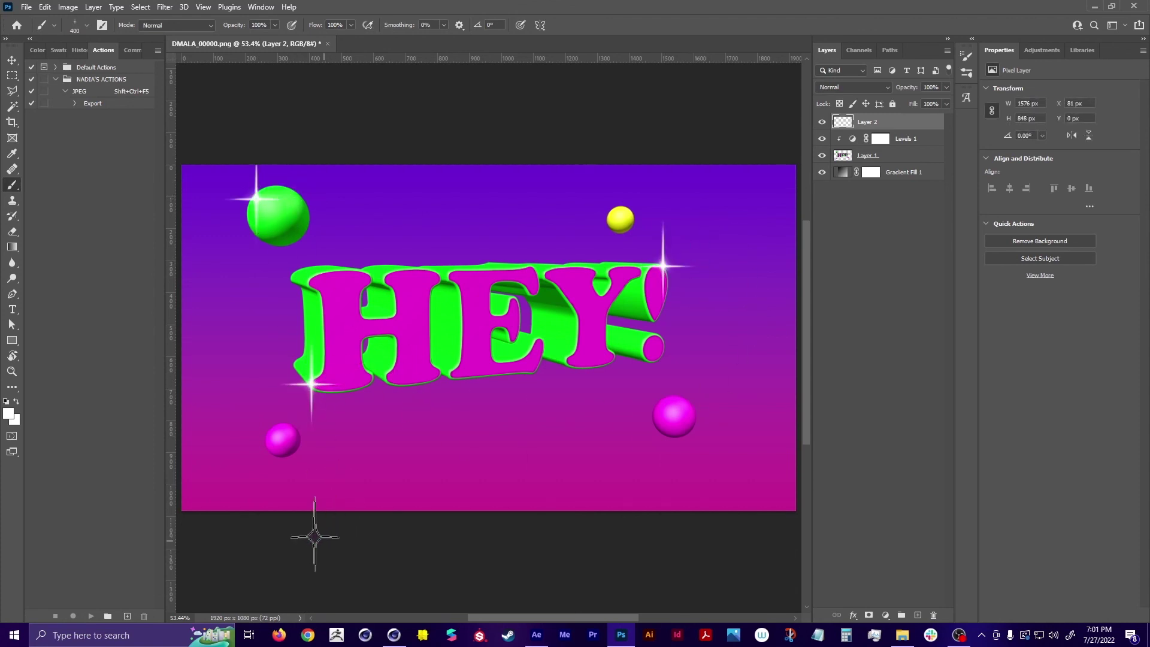
# Reduce the sparkle brush to 200 px and stamp it on the upper-right edge of the lower-left magenta sphere
pyautogui.press('[')
pyautogui.press('[')
pyautogui.press('[')
pyautogui.press('[')
pyautogui.click(295, 430)
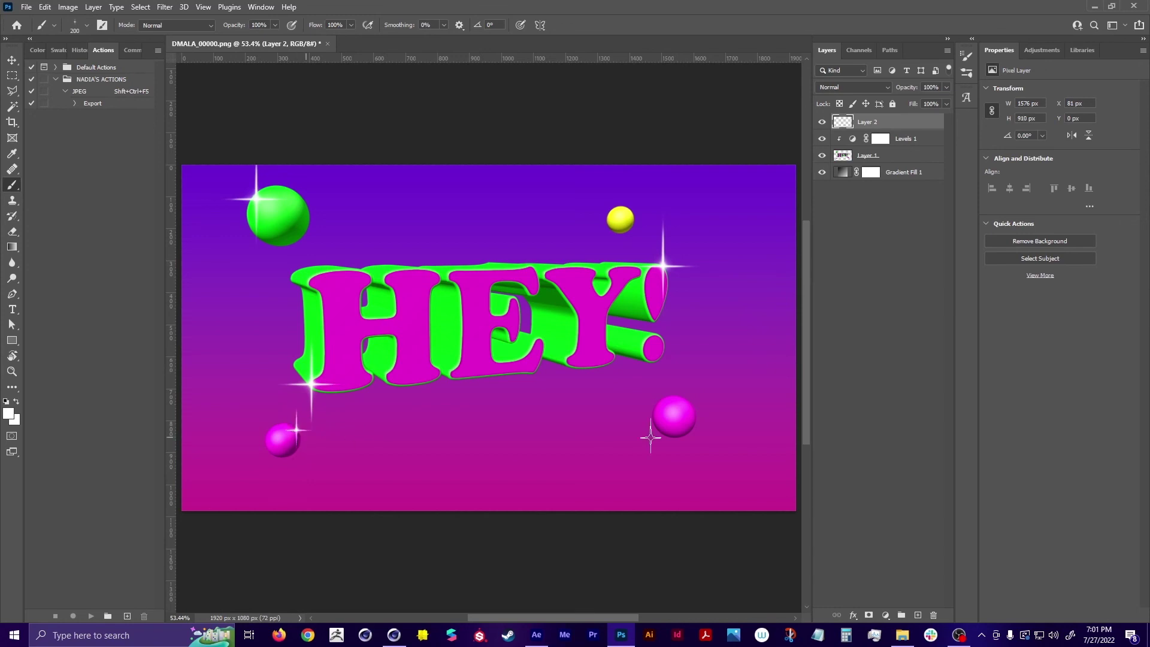
# Stamp 125 px sparkles on the lower-right magenta sphere and scattered across the empty gradient background
pyautogui.press('[')
pyautogui.press('[')
pyautogui.click(687, 405)
pyautogui.click(729, 208)
pyautogui.click(507, 473)
pyautogui.click(226, 475)
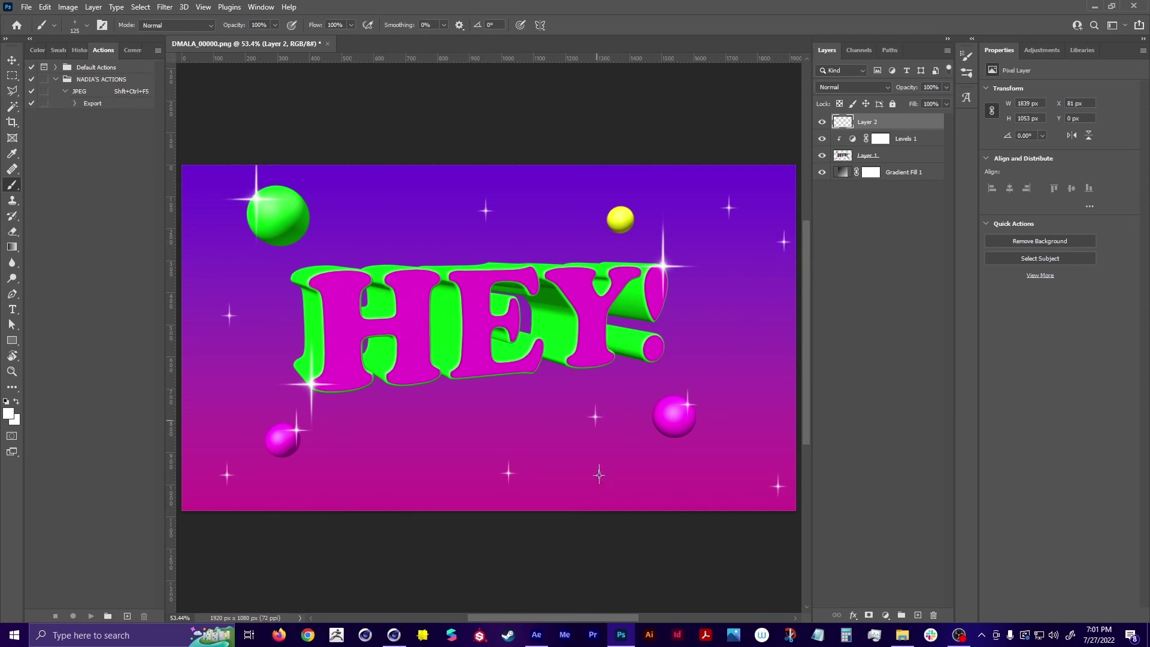
# Stamp 250 px sparkles below the H, near the image's right edge, and left of the green sphere
pyautogui.press(']')
pyautogui.press(']')
pyautogui.press(']')
pyautogui.press(']')
pyautogui.press(']')
pyautogui.click(410, 435)
pyautogui.click(770, 334)
pyautogui.click(200, 246)
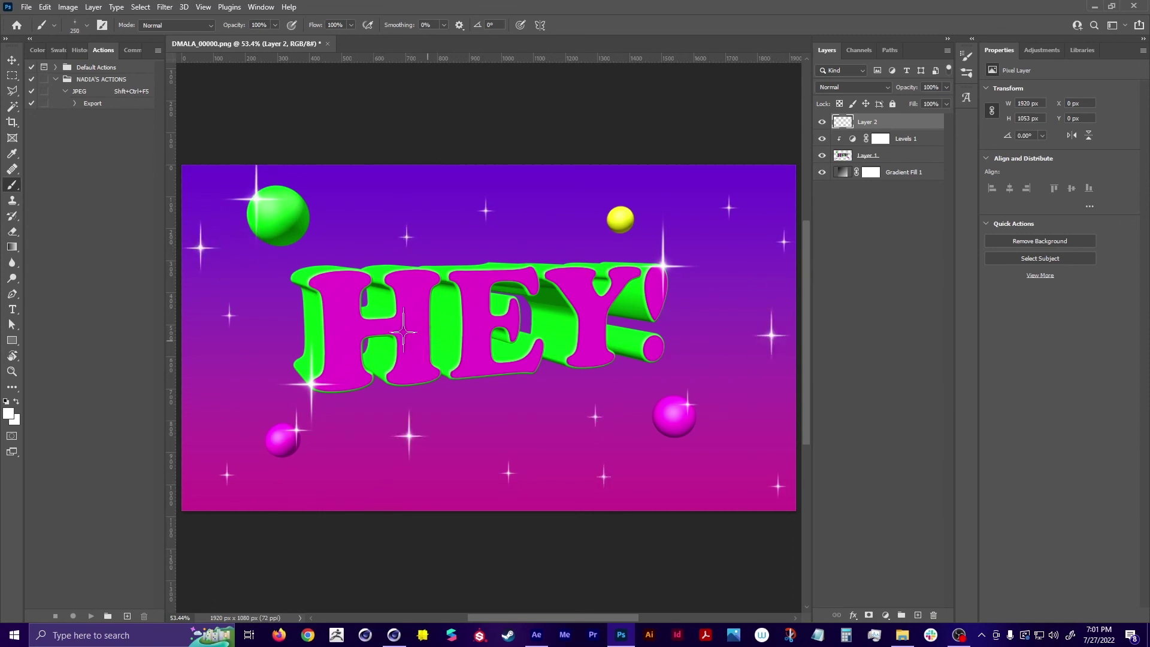
# Stamp 600 px sparkles in the image's lower-left and upper-right corners
pyautogui.press(']')
pyautogui.press(']')
pyautogui.press(']')
pyautogui.press(']')
pyautogui.click(189, 510)
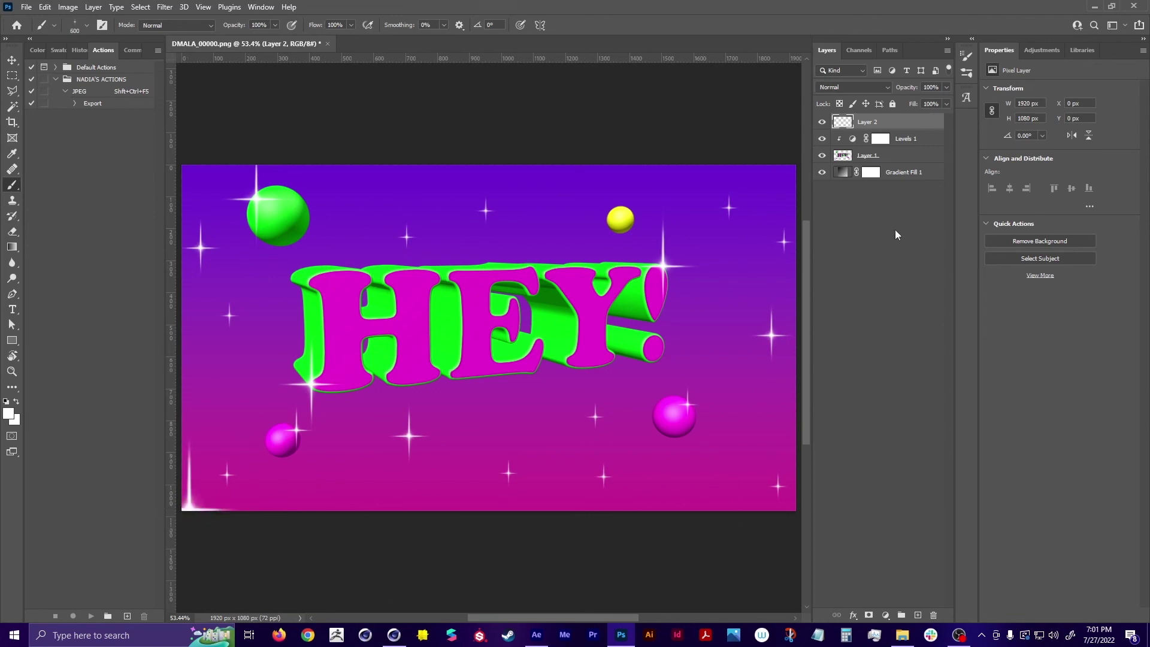
pyautogui.click(781, 188)
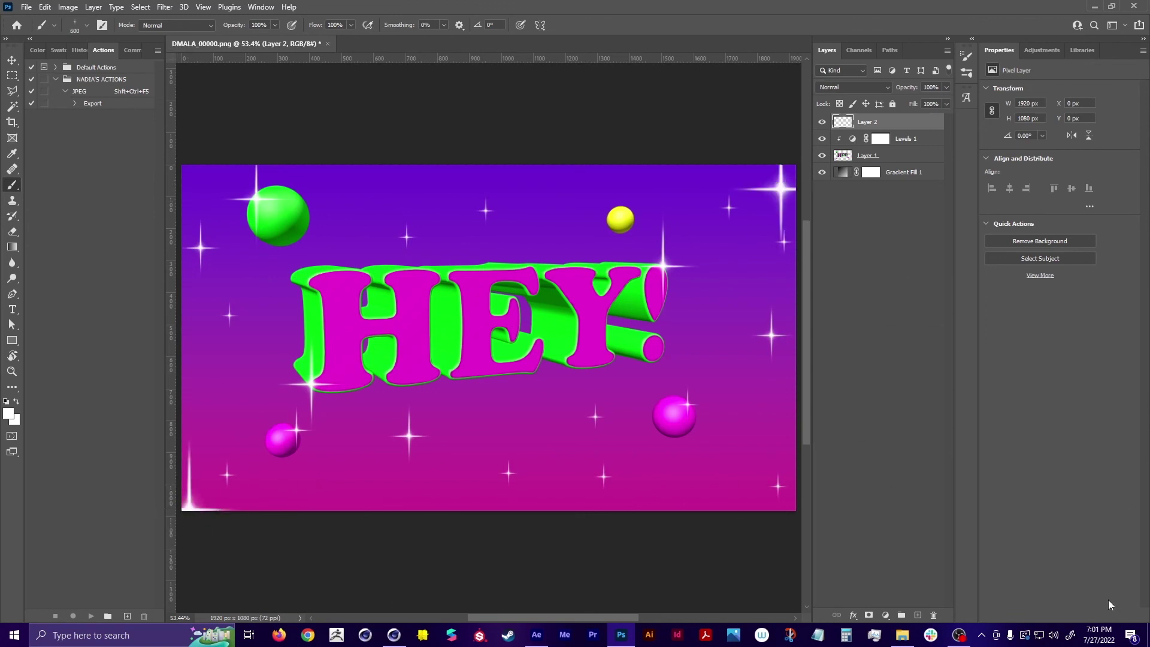
# Add an empty layer above Layer 2 and set up a Hard Round brush at 30 px
pyautogui.click(918, 615)
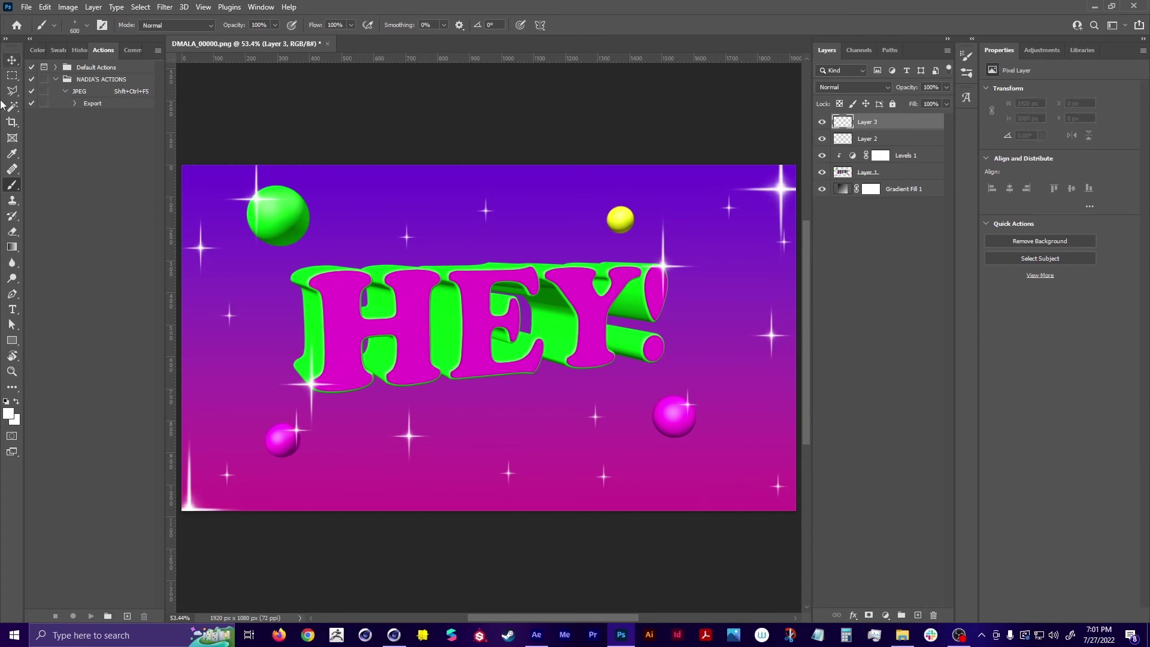
pyautogui.click(78, 26)
pyautogui.click(106, 205)
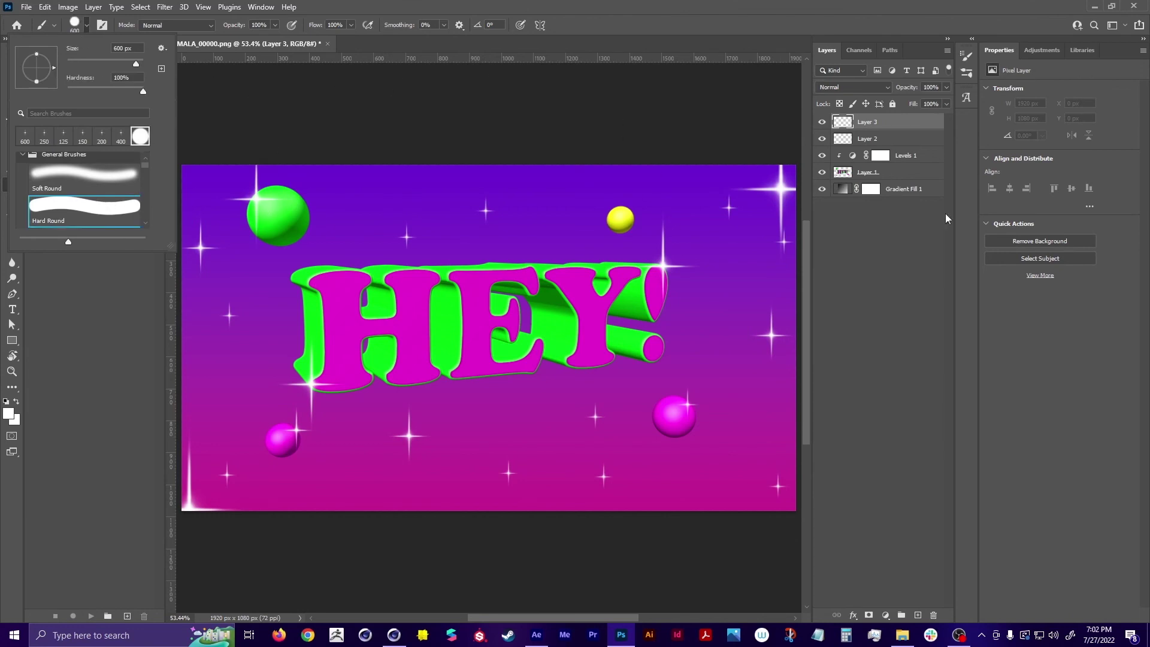
pyautogui.click(853, 264)
pyautogui.press('[')
pyautogui.press('[')
pyautogui.press('[')
pyautogui.press('[')
pyautogui.press('[')
pyautogui.press('[')
pyautogui.press('[')
pyautogui.press('[')
pyautogui.press('[')
pyautogui.press('[')
pyautogui.press('[')
pyautogui.press('[')
pyautogui.press('[')
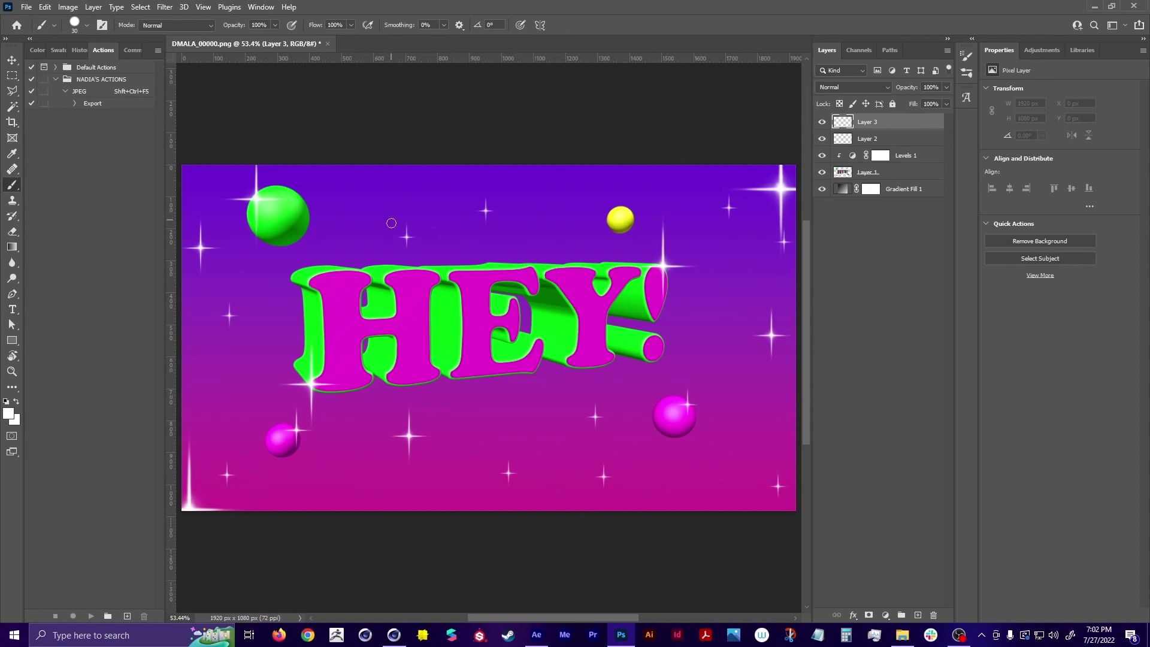
# Paint short white burst strokes radiating outward all around the HEY! text on Layer 3
pyautogui.moveTo(375, 202); pyautogui.dragTo(385, 235)
pyautogui.moveTo(333, 206); pyautogui.dragTo(357, 235)
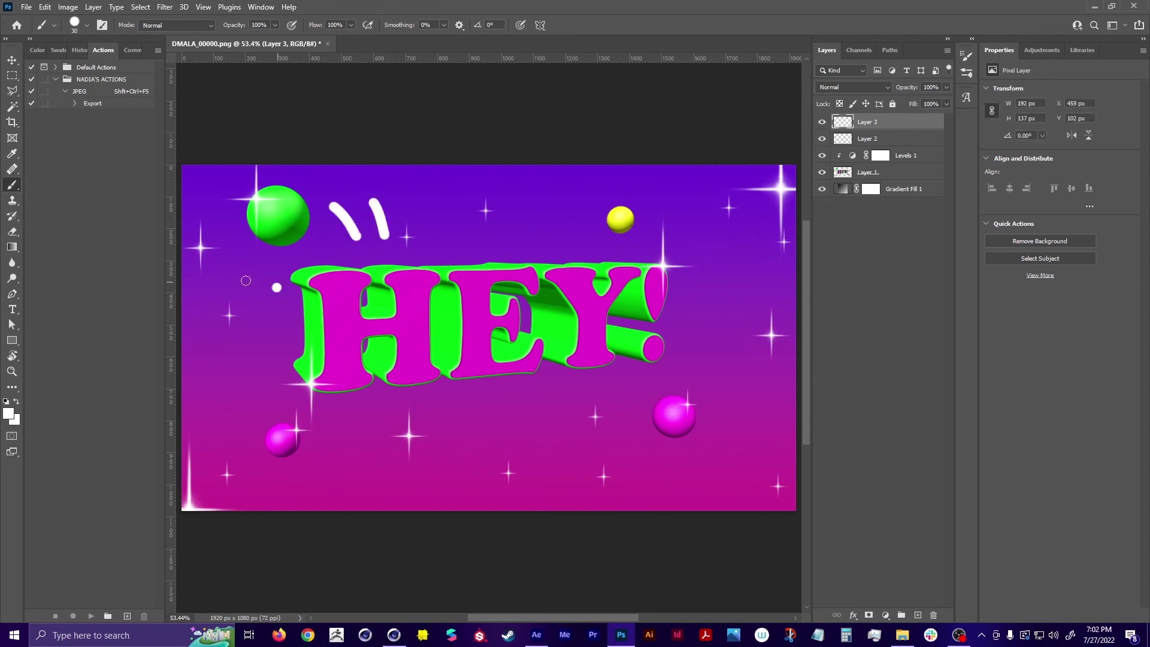
pyautogui.moveTo(245, 278); pyautogui.dragTo(278, 288)
pyautogui.moveTo(277, 333); pyautogui.dragTo(236, 347)
pyautogui.moveTo(323, 416); pyautogui.dragTo(307, 451)
pyautogui.moveTo(403, 426); pyautogui.dragTo(414, 464)
pyautogui.moveTo(484, 425); pyautogui.dragTo(501, 451)
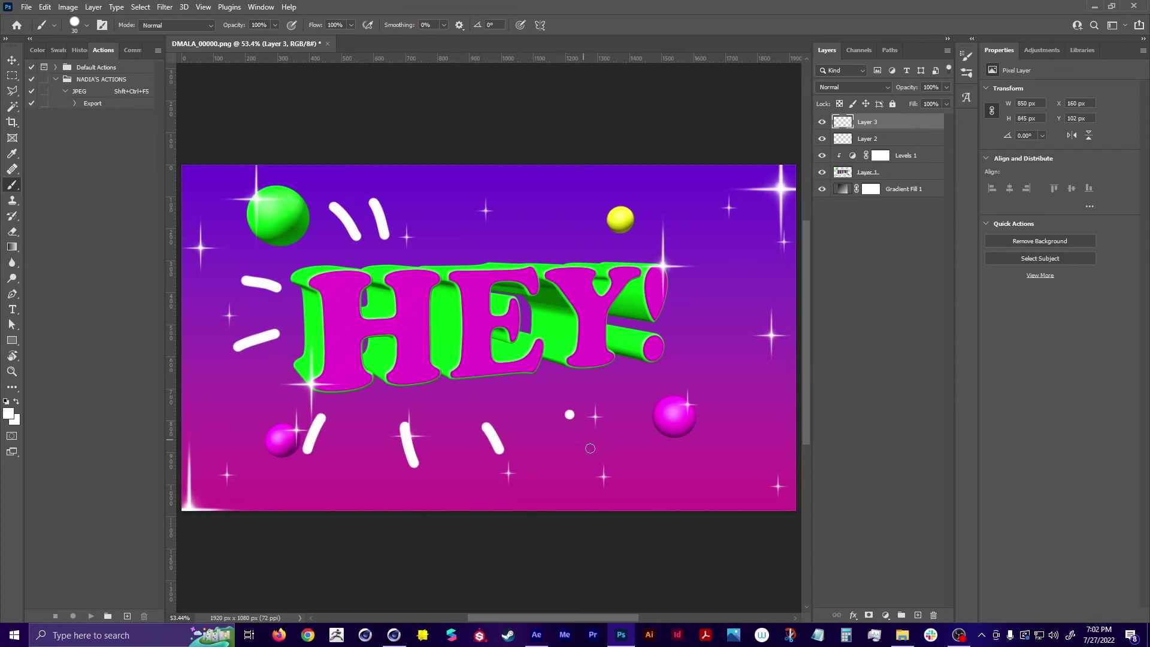
pyautogui.moveTo(567, 413); pyautogui.dragTo(591, 449)
pyautogui.moveTo(655, 403); pyautogui.dragTo(681, 435)
pyautogui.moveTo(705, 363); pyautogui.dragTo(730, 364)
pyautogui.moveTo(706, 288); pyautogui.dragTo(746, 253)
pyautogui.moveTo(664, 227); pyautogui.dragTo(681, 195)
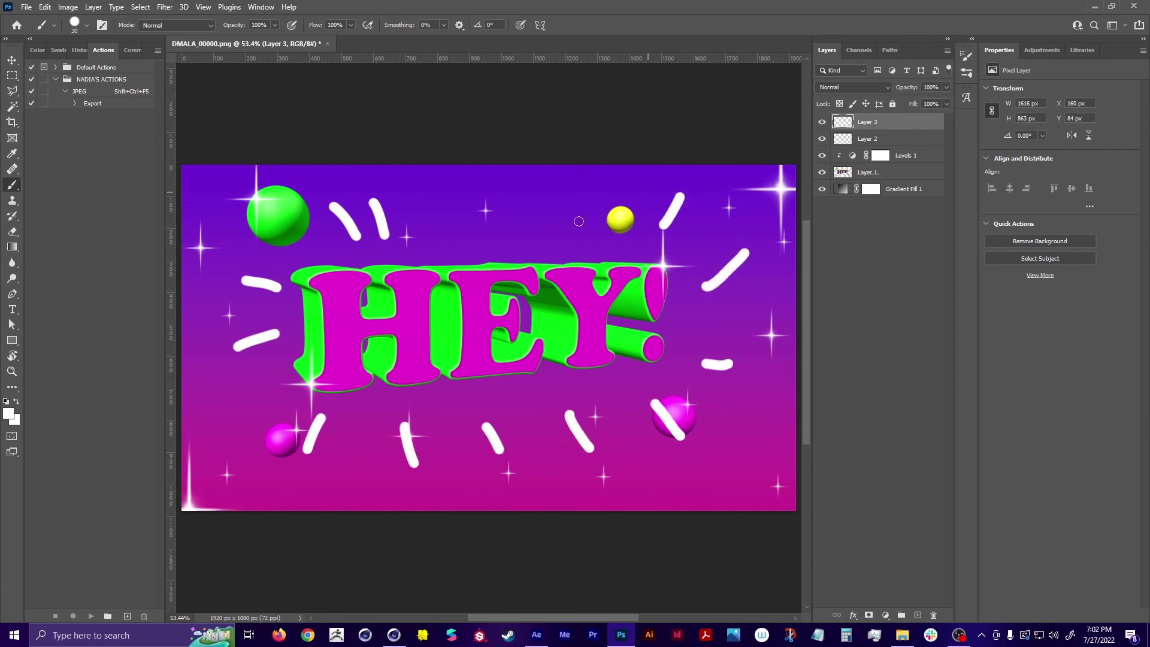
pyautogui.moveTo(530, 237); pyautogui.dragTo(535, 199)
pyautogui.moveTo(461, 232); pyautogui.dragTo(453, 202)
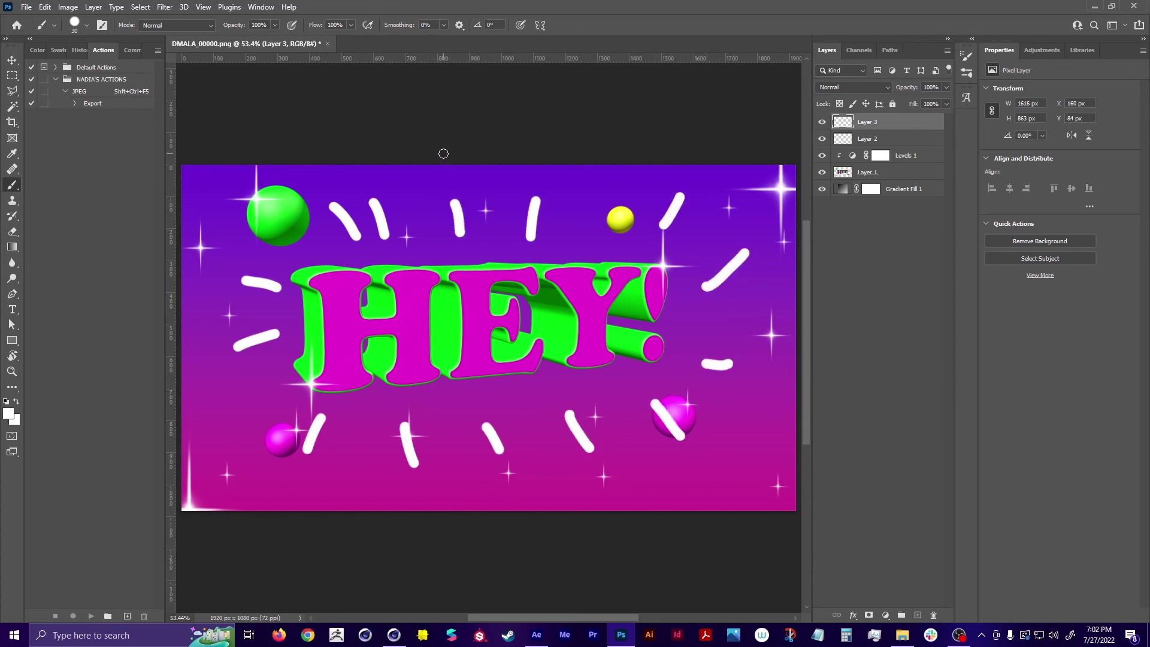